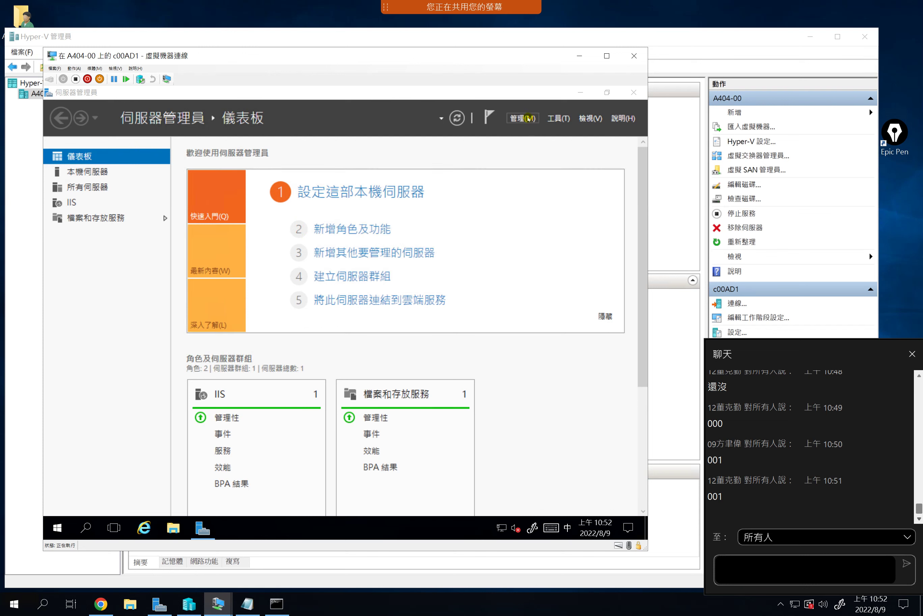
Launch the Add Roles and Features wizard from Server Manager's Manage menu
{"action": "left_click", "coordinate": [527, 119]}
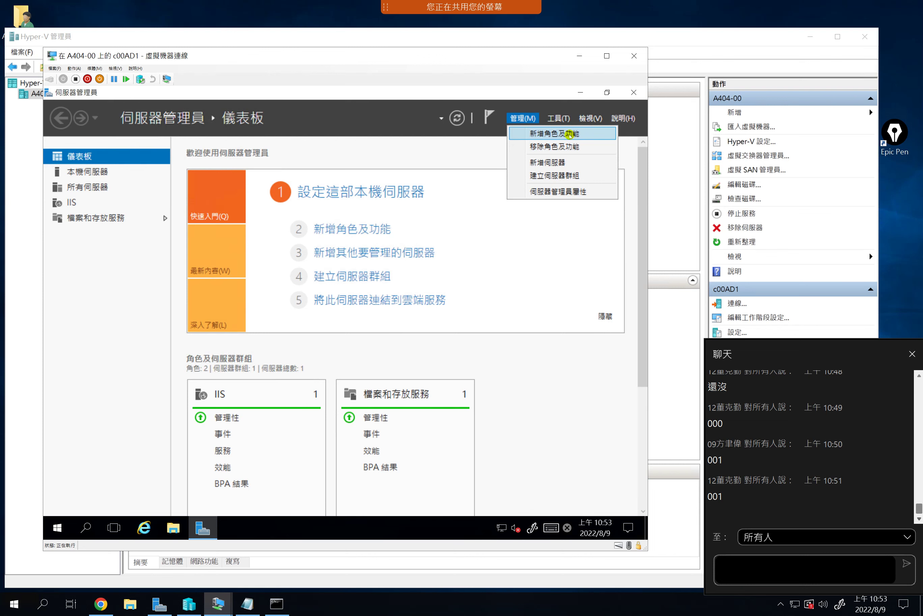
{"action": "left_click", "coordinate": [441, 222]}
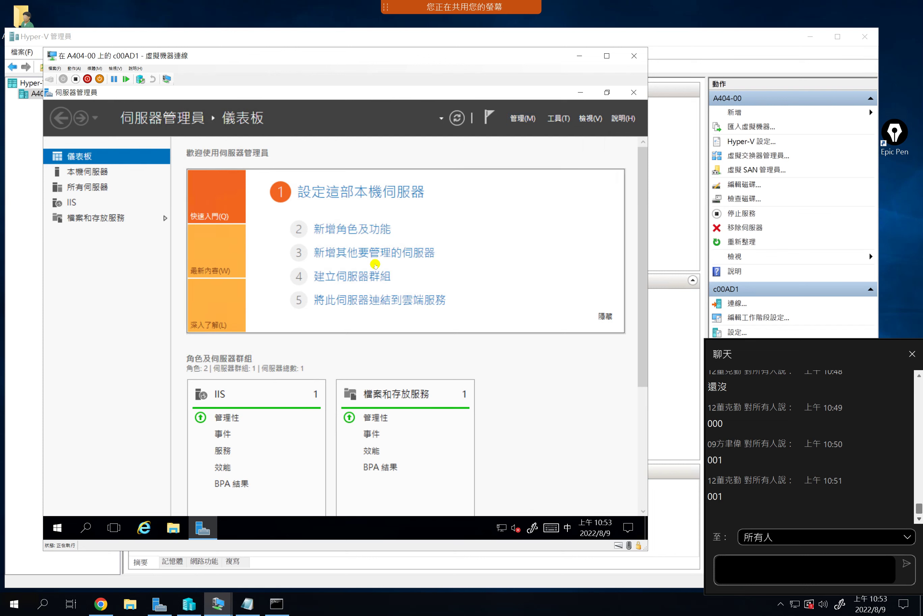
{"action": "left_click", "coordinate": [349, 228]}
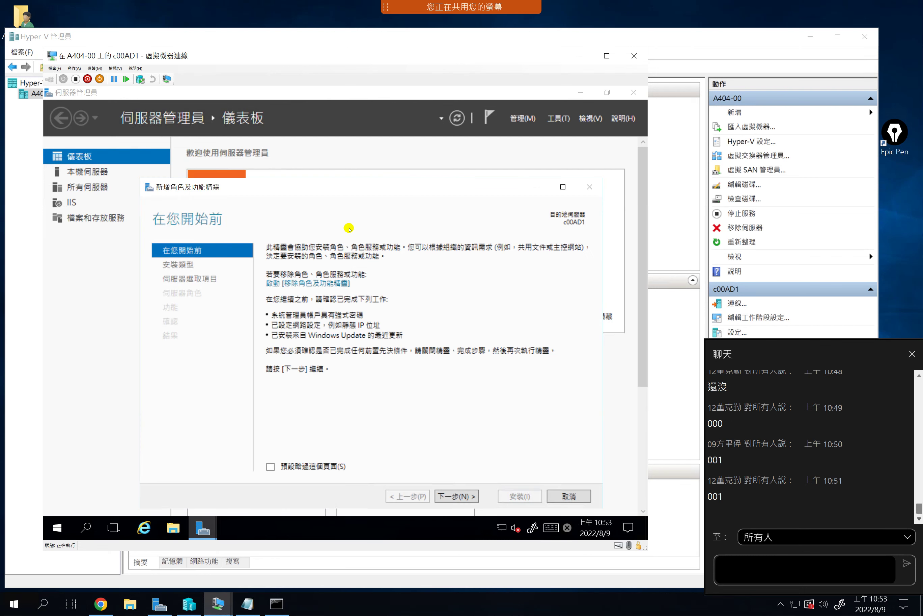
Move past the intro and installation-type pages, keeping c00AD1 as the destination server
{"action": "left_click_drag", "start_coordinate": [338, 186], "coordinate": [300, 147]}
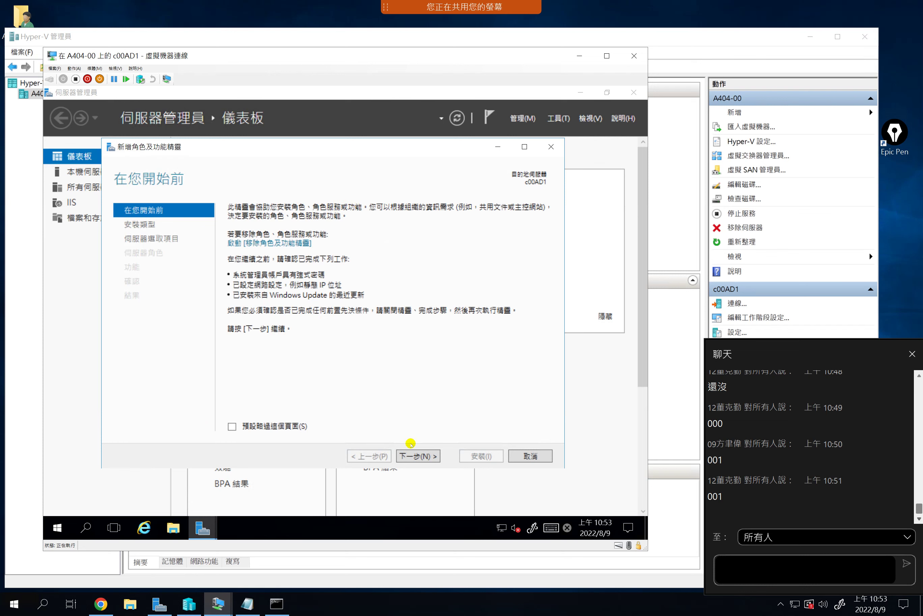
{"action": "left_click", "coordinate": [417, 454]}
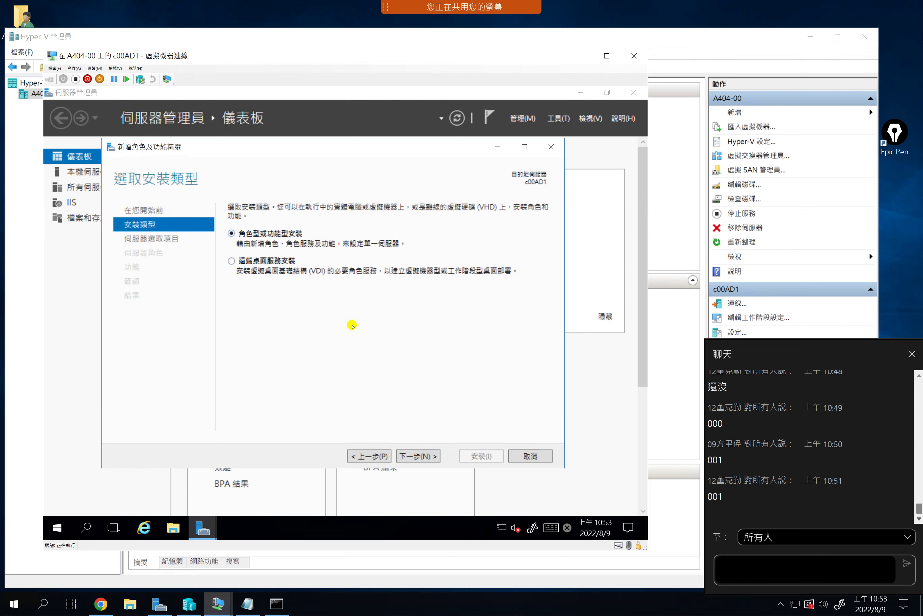
{"action": "left_click", "coordinate": [423, 456]}
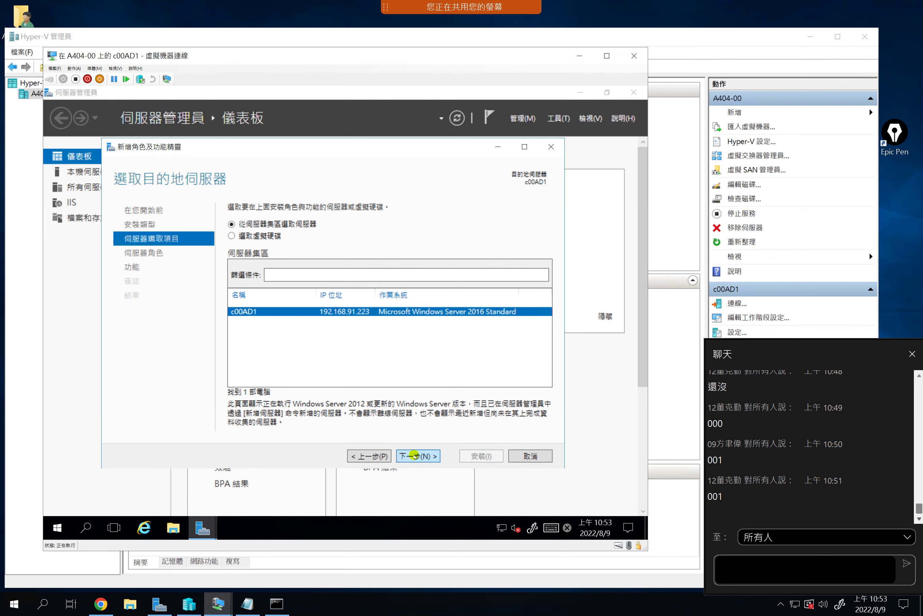
{"action": "left_click", "coordinate": [415, 456]}
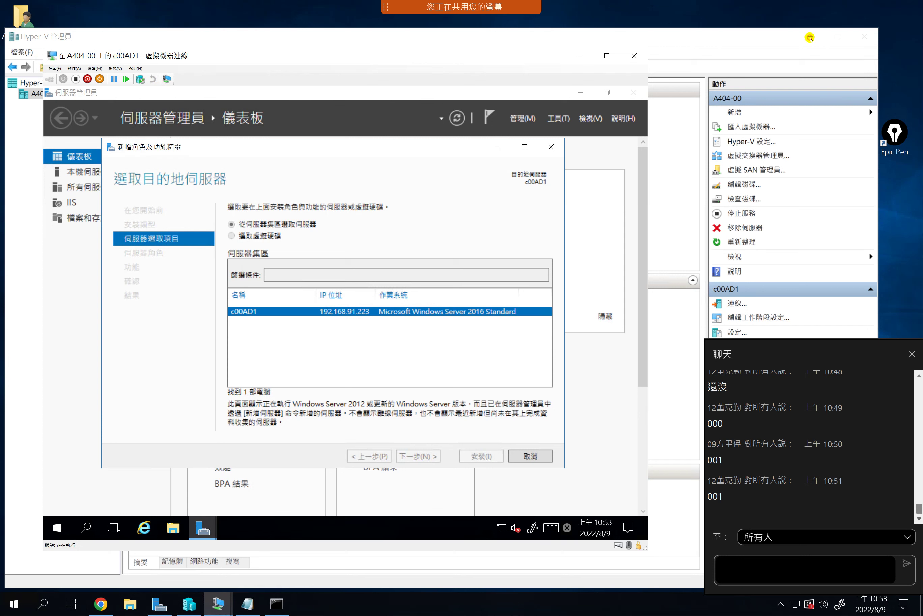
Cancel the stalled reconnection and minimize the Bandicam and meeting windows
{"action": "left_click", "coordinate": [461, 297]}
{"action": "left_click", "coordinate": [313, 459]}
{"action": "left_click", "coordinate": [254, 608]}
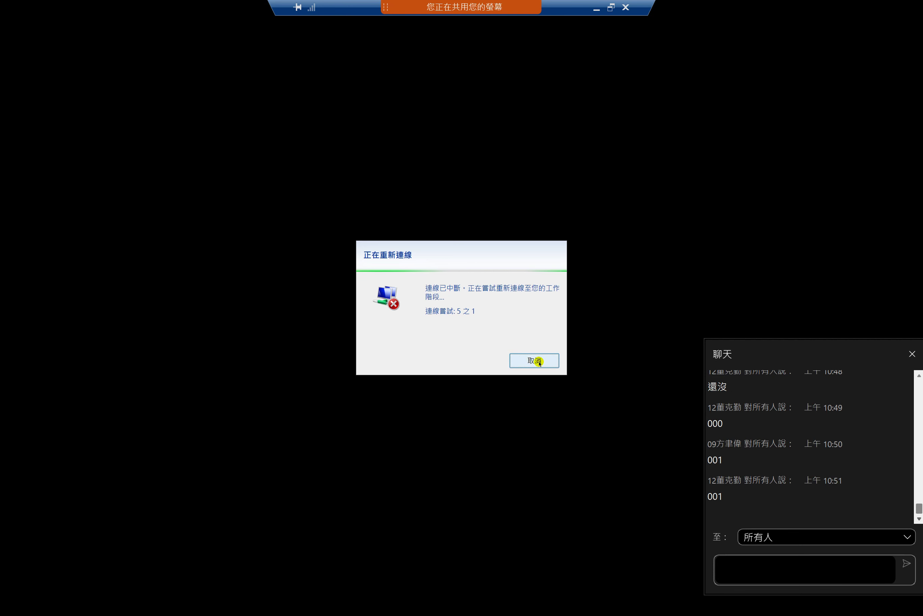
{"action": "left_click", "coordinate": [539, 361]}
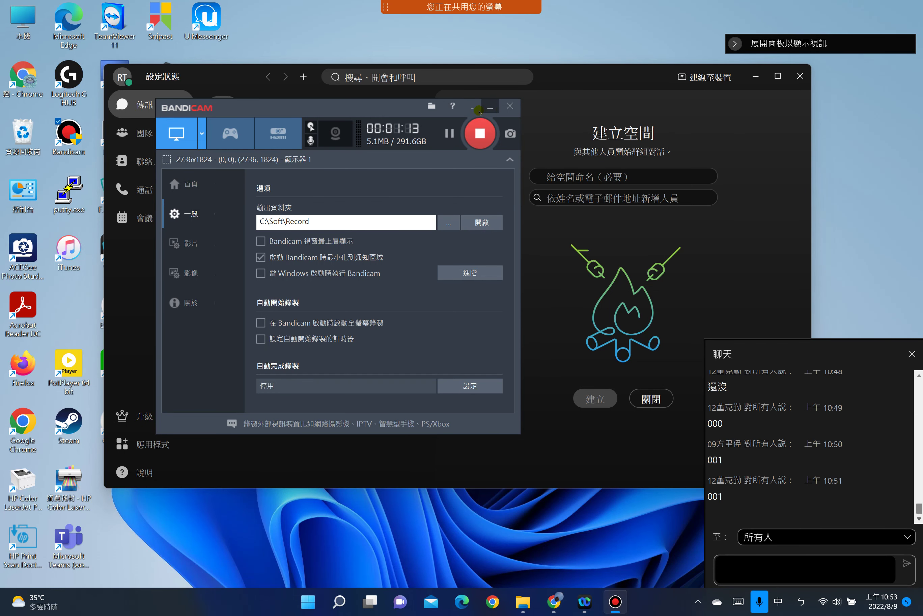
{"action": "left_click", "coordinate": [490, 107]}
{"action": "left_click", "coordinate": [753, 80]}
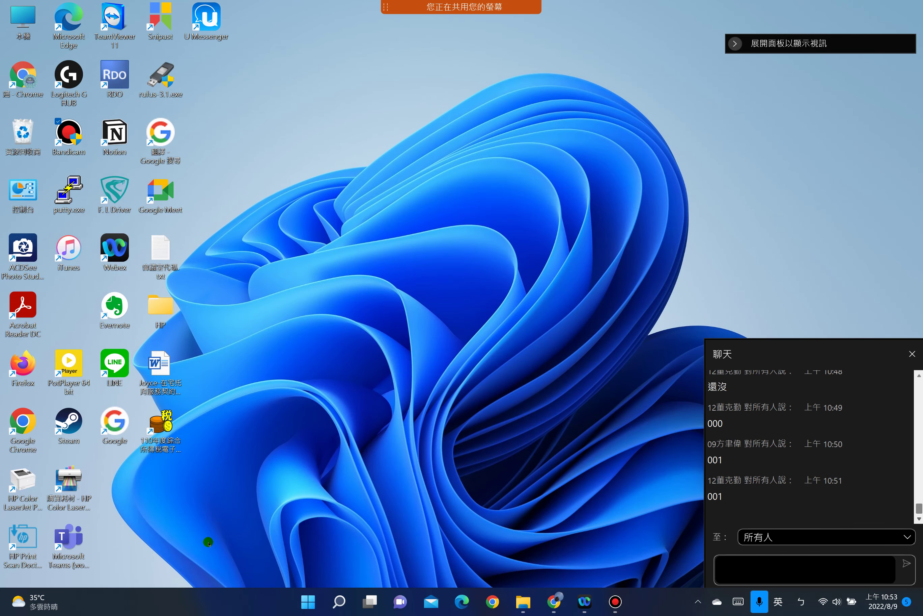
Run mstsc and connect to 192.168.70.100, accepting the certificate warning
{"action": "right_click", "coordinate": [308, 601]}
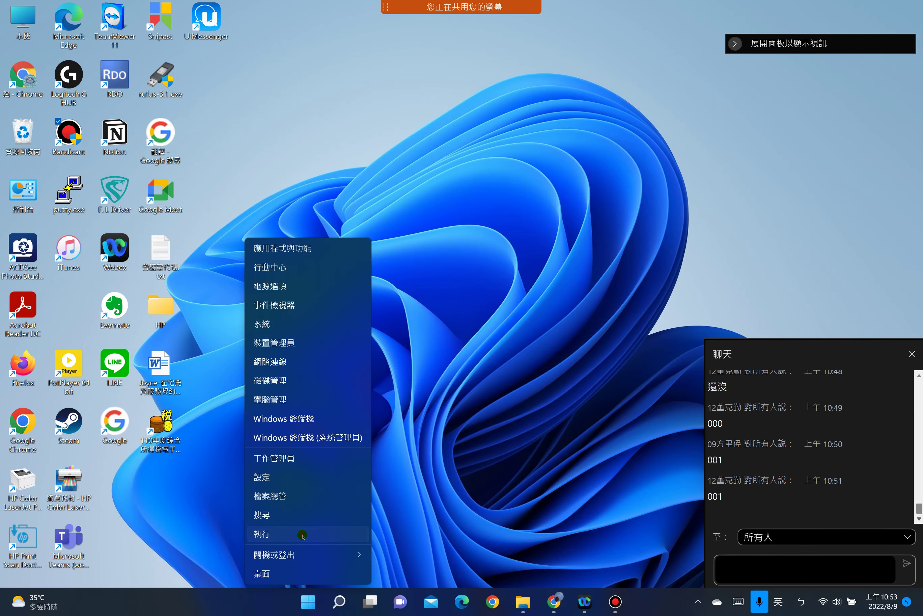
{"action": "left_click", "coordinate": [301, 533]}
{"action": "left_click", "coordinate": [108, 564]}
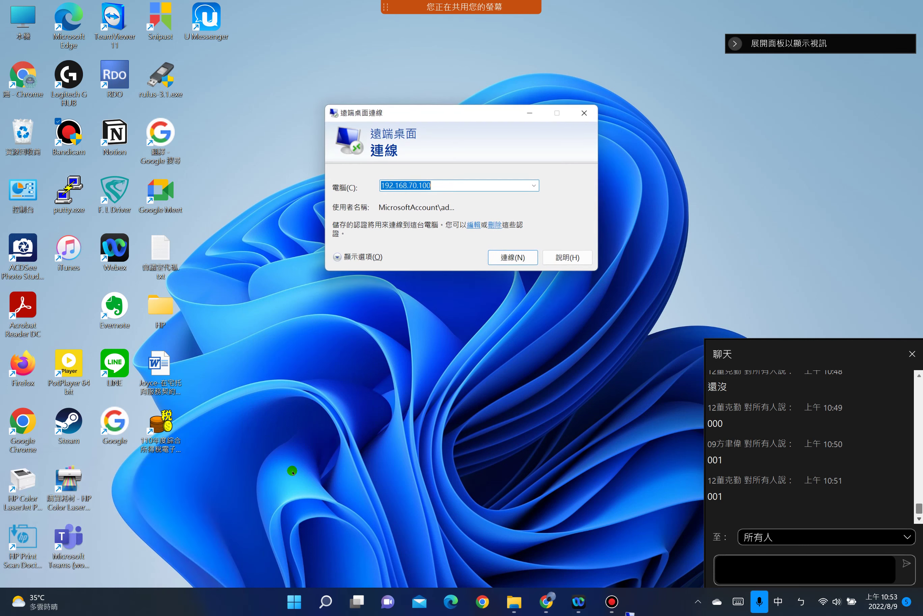
{"action": "left_click", "coordinate": [510, 258]}
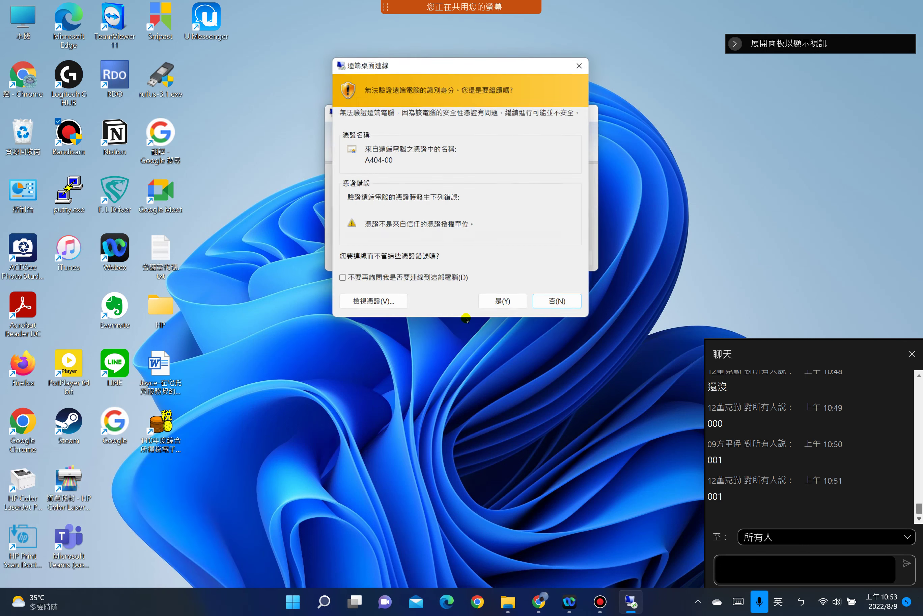
{"action": "left_click", "coordinate": [511, 303]}
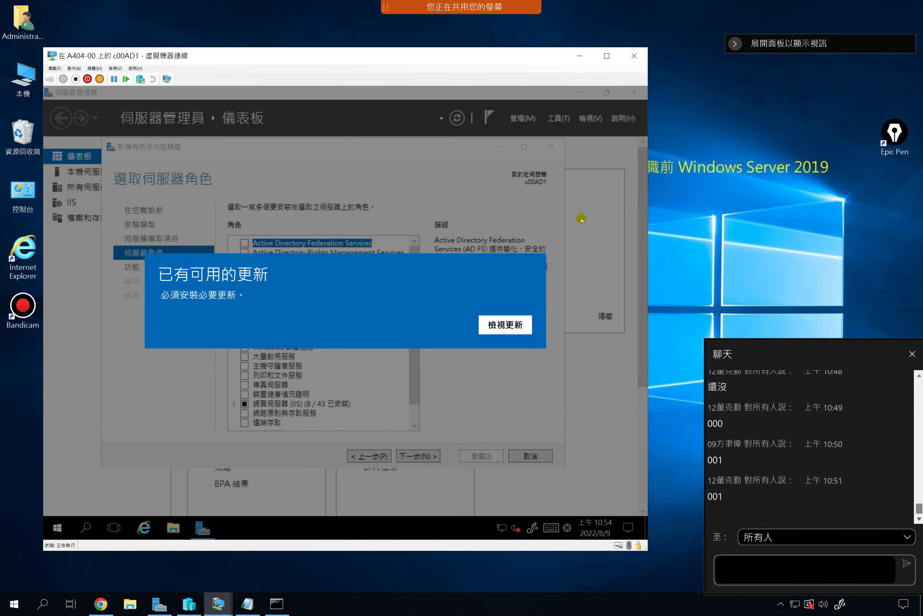
Dismiss the update notice, close the Settings window and reposition the VM window
{"action": "left_click", "coordinate": [513, 322]}
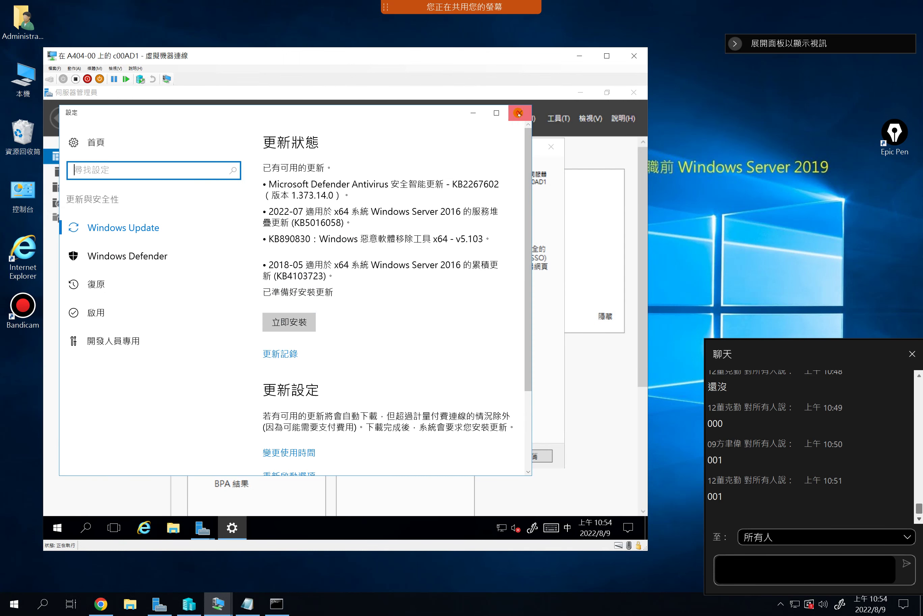
{"action": "left_click", "coordinate": [520, 113]}
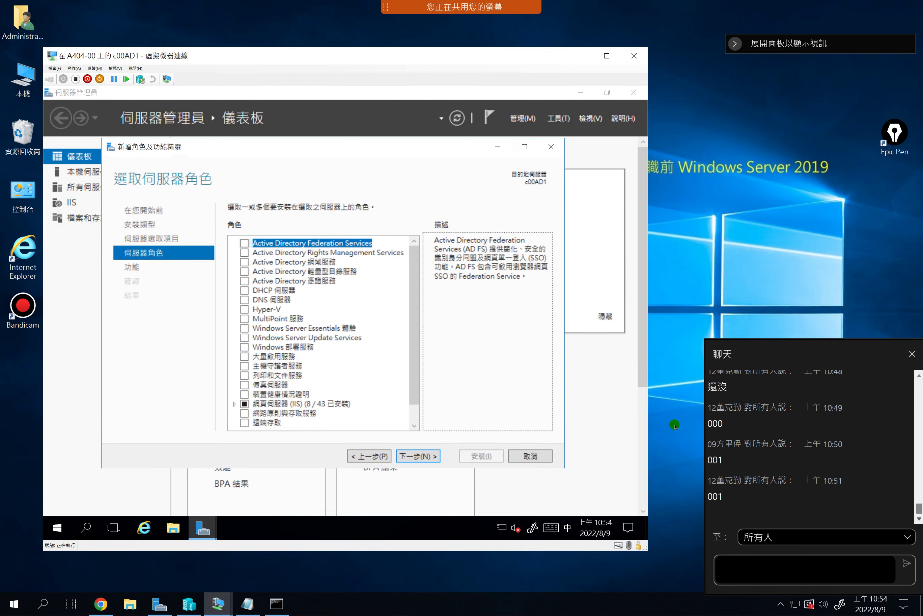
{"action": "left_click_drag", "start_coordinate": [421, 58], "coordinate": [452, 47]}
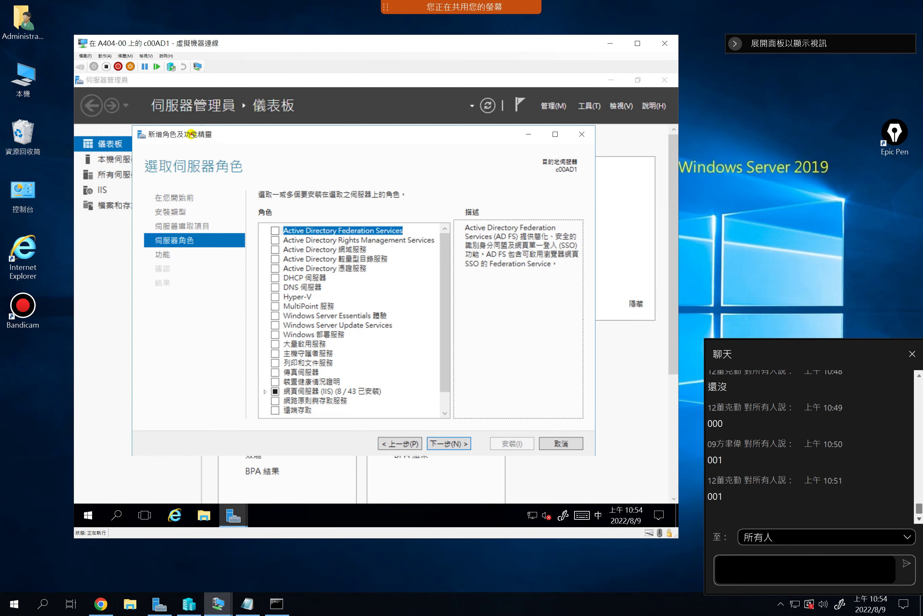
Tick Active Directory Domain Services (Active Directory 網域服務) on the Server Roles page
{"action": "left_click_drag", "start_coordinate": [191, 134], "coordinate": [174, 145]}
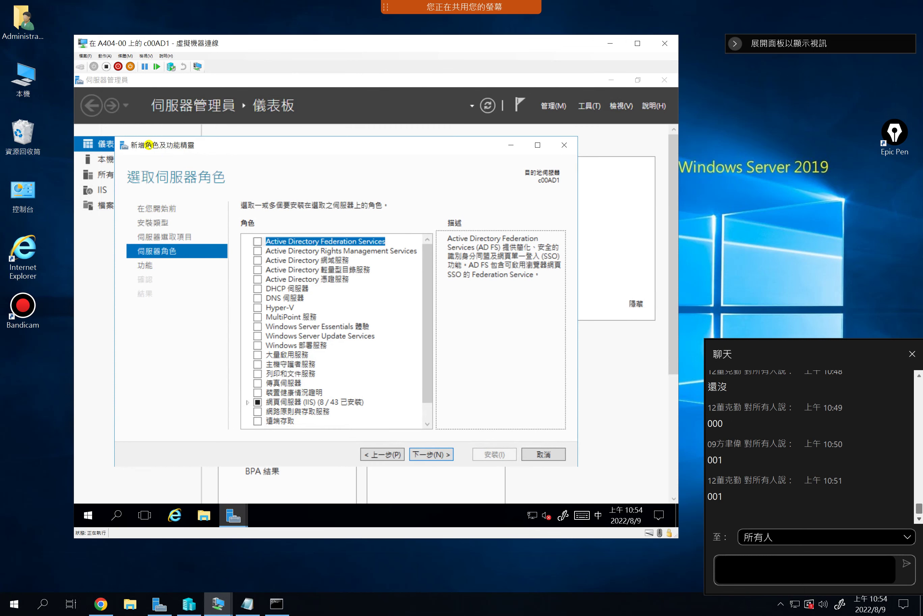
{"action": "left_click_drag", "start_coordinate": [208, 145], "coordinate": [251, 140]}
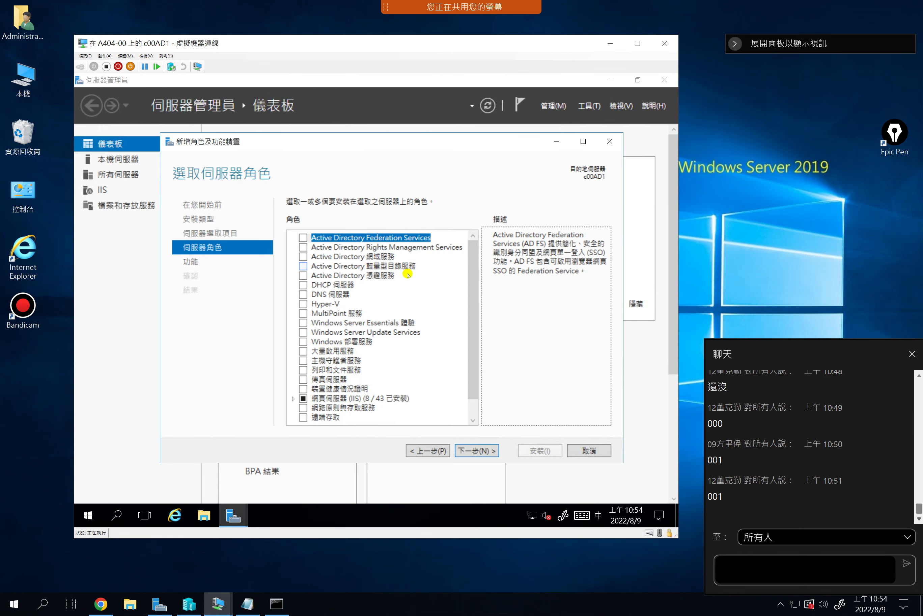
{"action": "left_click", "coordinate": [378, 257]}
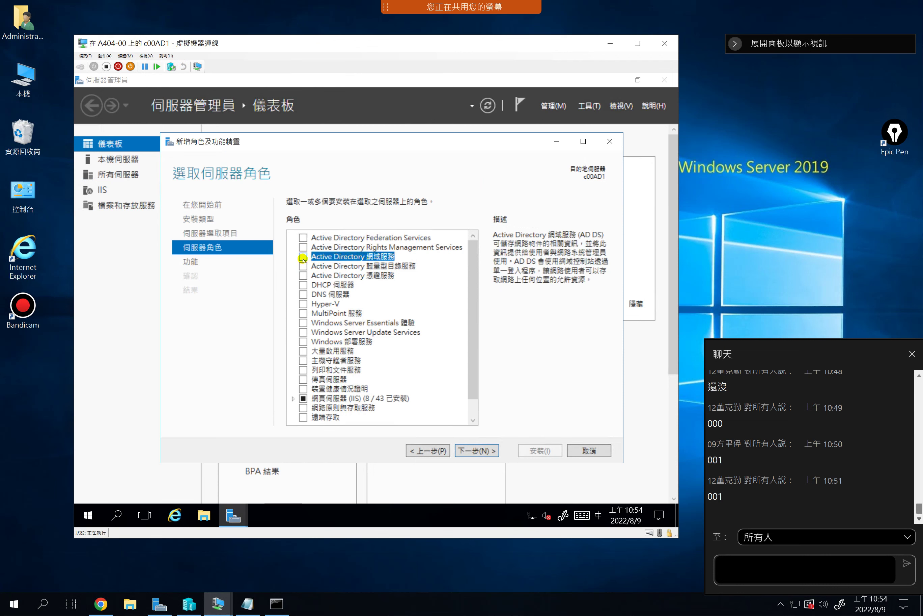
{"action": "left_click", "coordinate": [302, 259]}
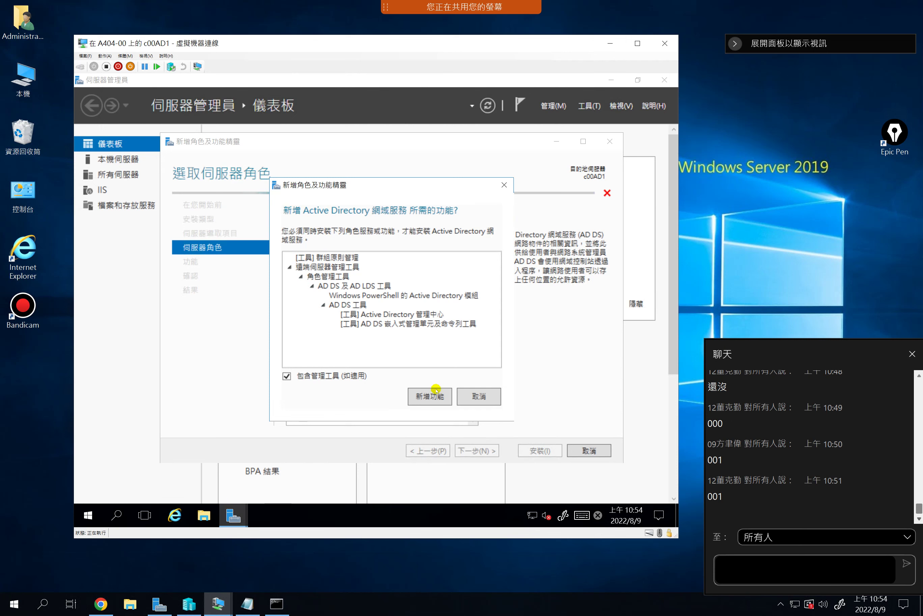
Accept AD DS's required features with 新增功能 and continue to the Features page
{"action": "left_click", "coordinate": [429, 397]}
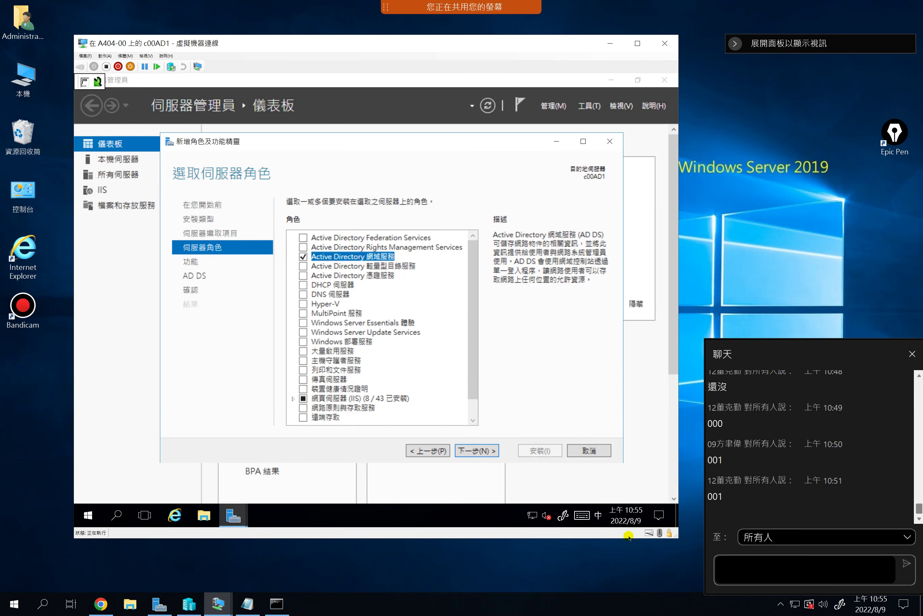
{"action": "left_click", "coordinate": [469, 448]}
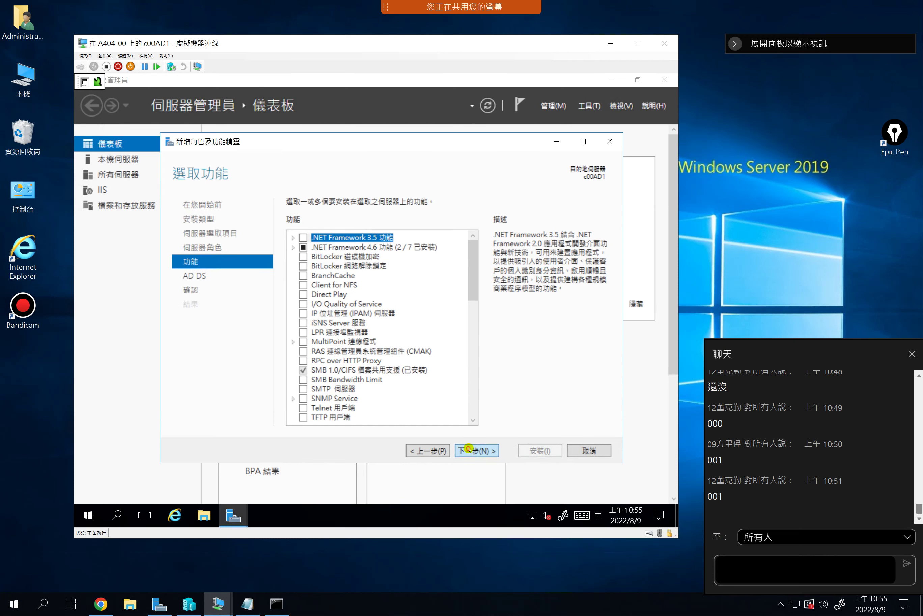
Skip past the Features and AD DS pages and install the AD DS role on c00AD1
{"action": "left_click", "coordinate": [468, 449]}
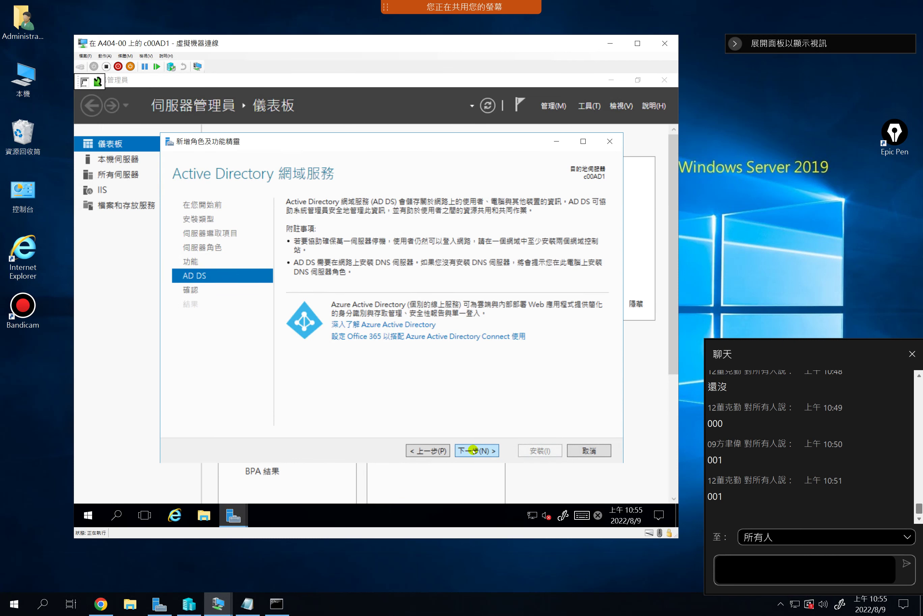
{"action": "left_click", "coordinate": [473, 451]}
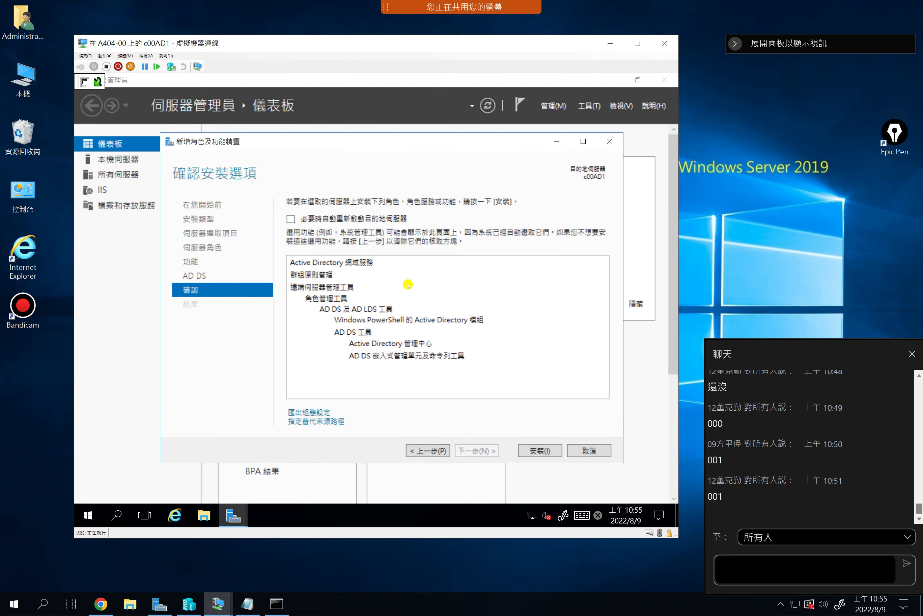
{"action": "left_click", "coordinate": [533, 451]}
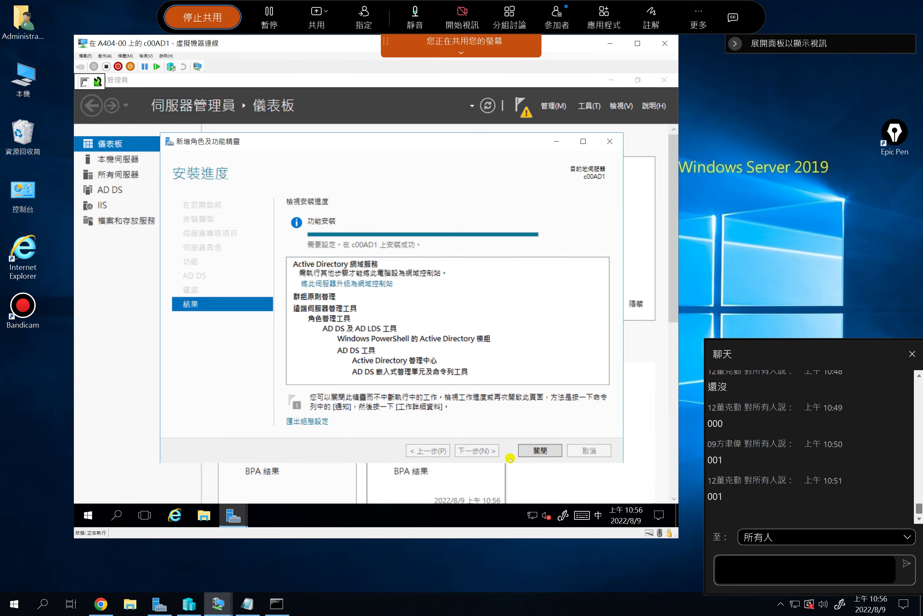
Close the finished wizard and view c00AD1's 本機伺服器 (Local Server) page
{"action": "left_click", "coordinate": [543, 451]}
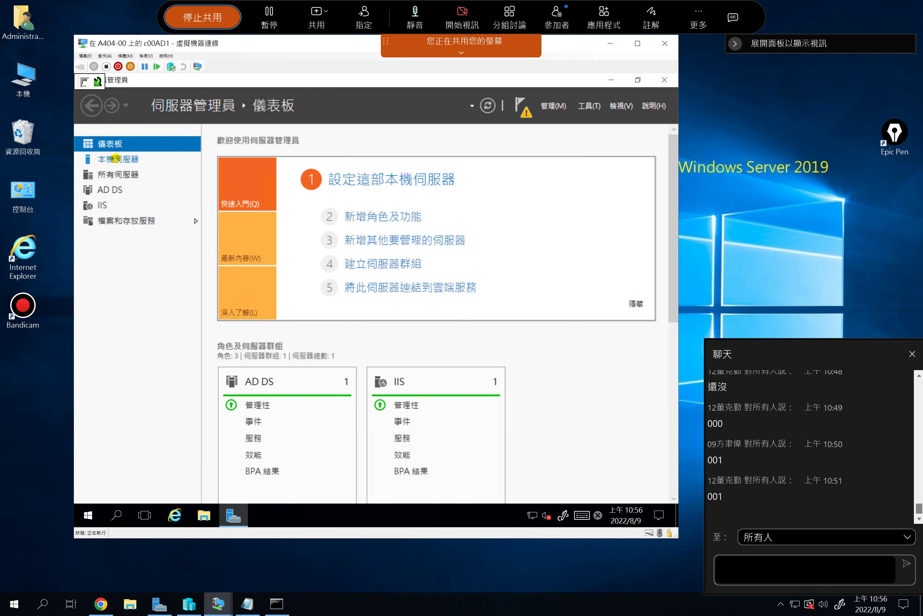
{"action": "left_click", "coordinate": [115, 159]}
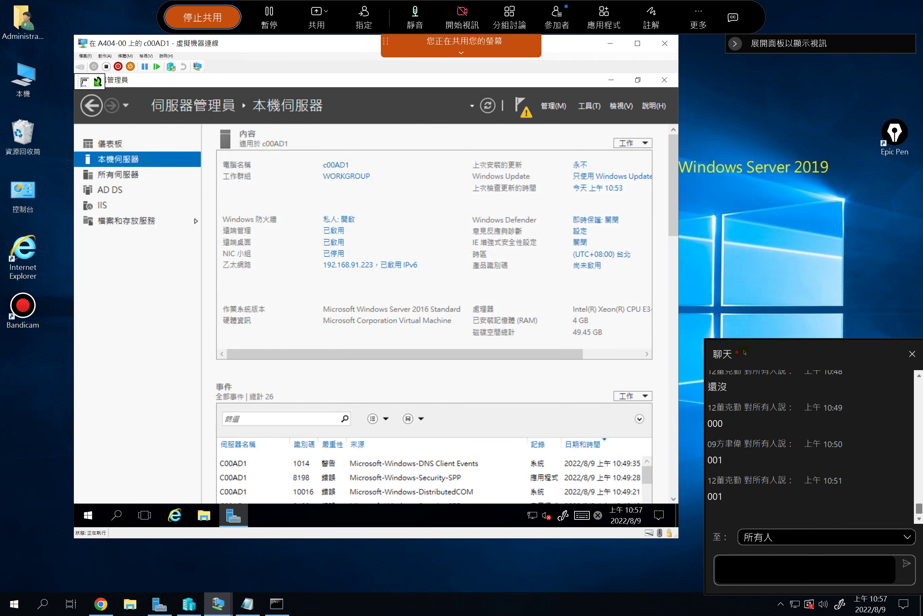
{"action": "left_click_drag", "start_coordinate": [729, 368], "coordinate": [839, 359]}
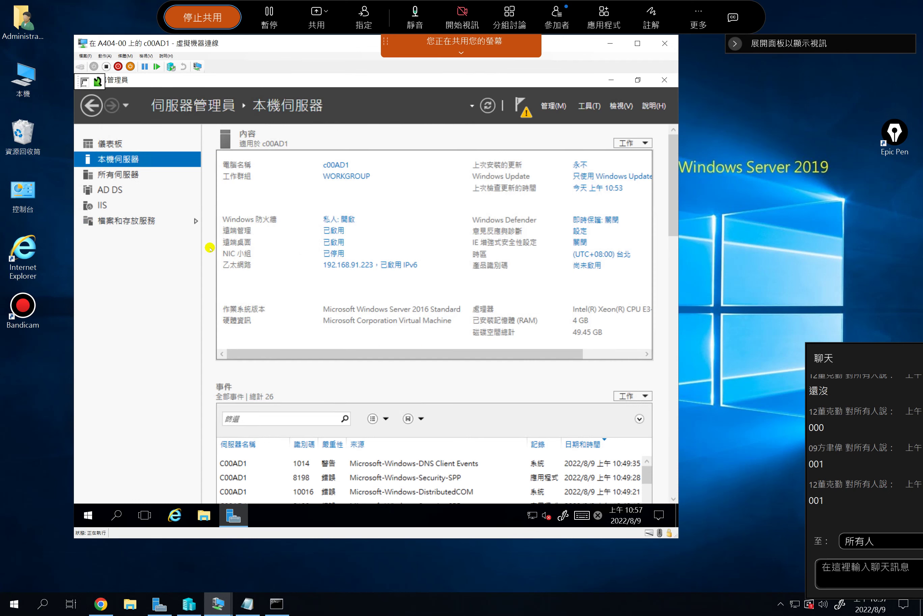
{"action": "left_click", "coordinate": [139, 263]}
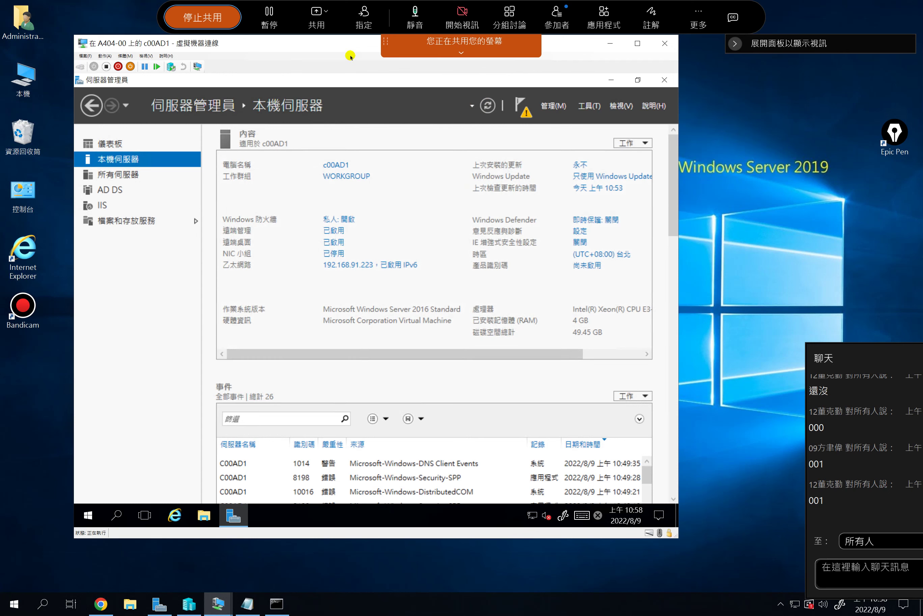
{"action": "left_click_drag", "start_coordinate": [341, 44], "coordinate": [347, 65]}
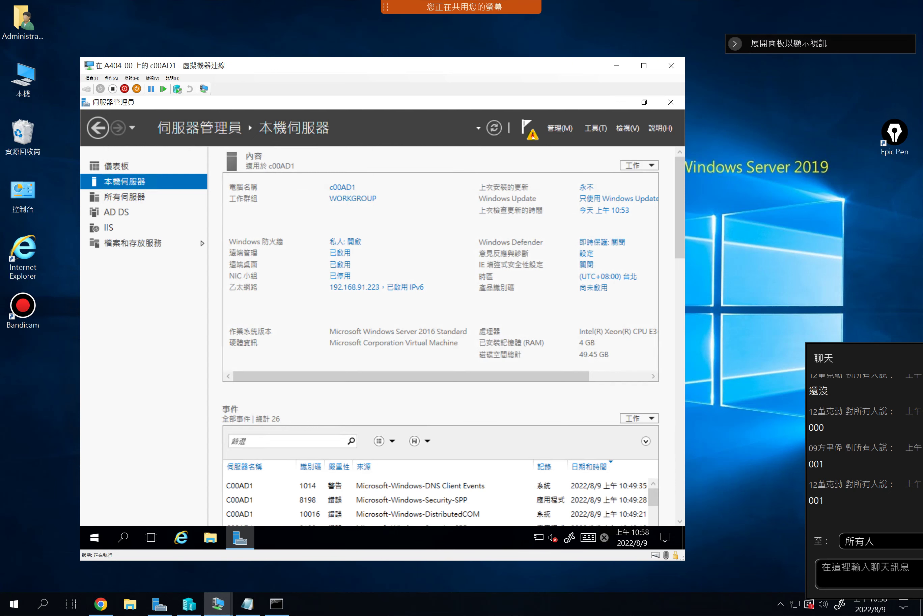
From the notification flag, start promoting c00AD1 to a domain controller and focus the 網域 field
{"action": "left_click", "coordinate": [533, 137]}
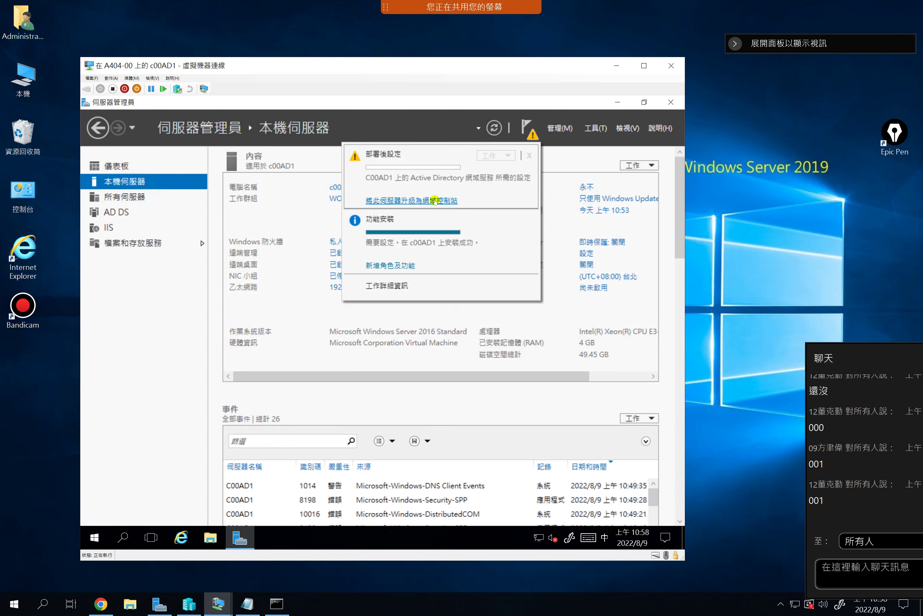
{"action": "left_click", "coordinate": [407, 199]}
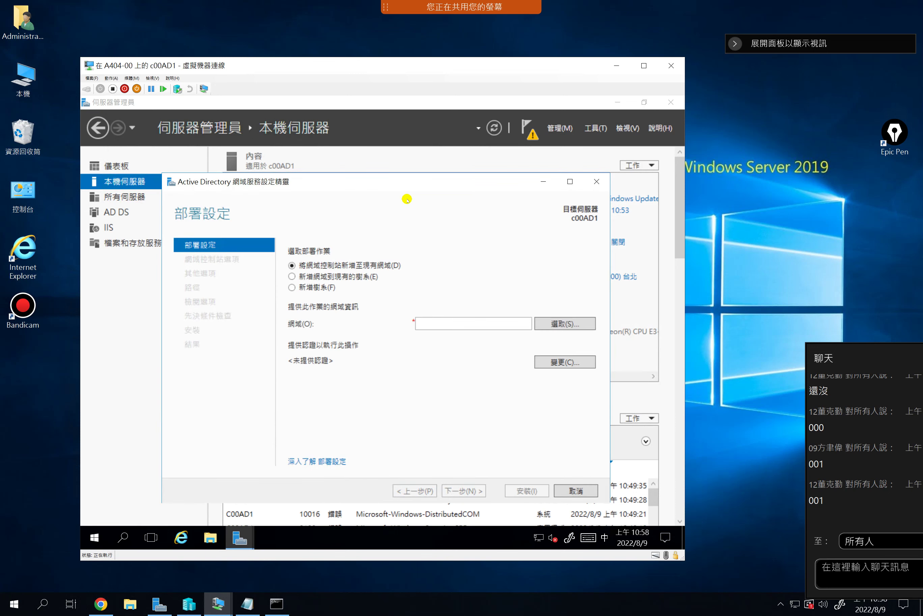
{"action": "left_click_drag", "start_coordinate": [385, 182], "coordinate": [383, 153]}
{"action": "left_click_drag", "start_coordinate": [377, 64], "coordinate": [383, 48]}
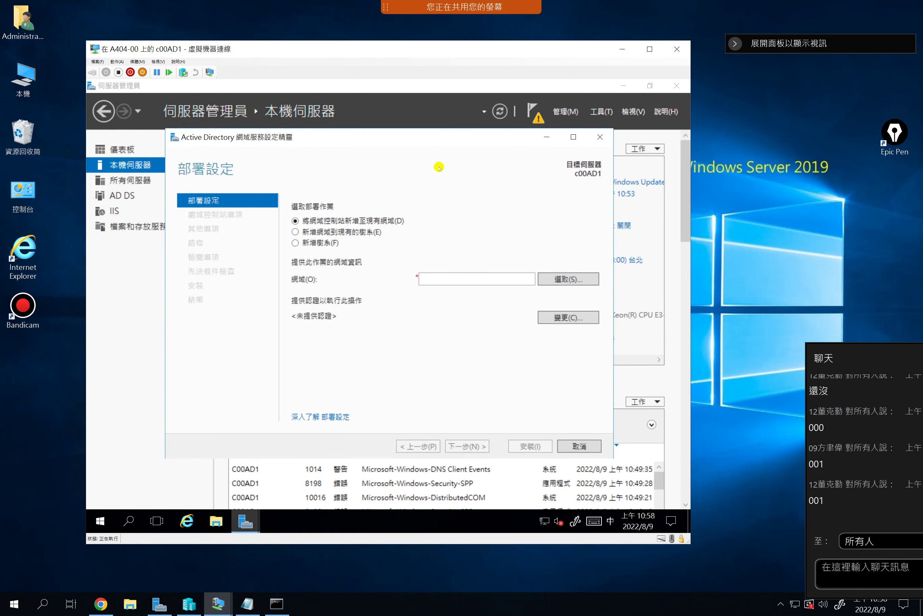
{"action": "left_click", "coordinate": [441, 281]}
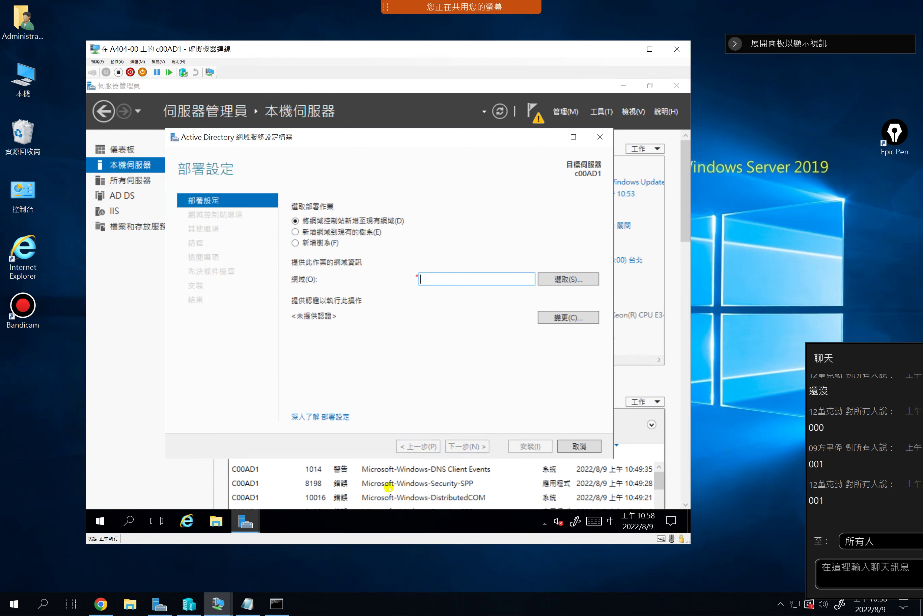
{"action": "left_click", "coordinate": [247, 604]}
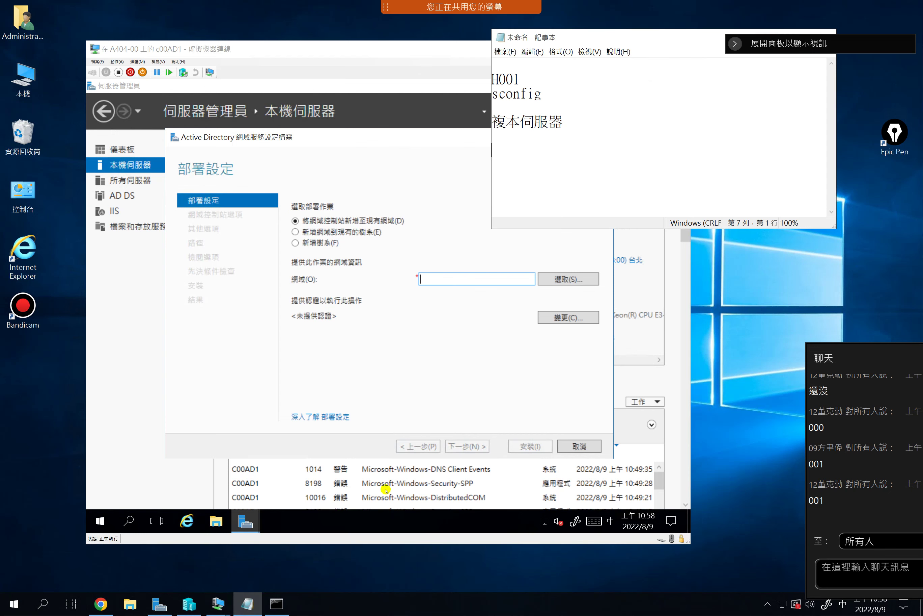
{"action": "left_click", "coordinate": [563, 163]}
{"action": "key", "text": "shift"}
{"action": "type", "text": "www.google.c"}
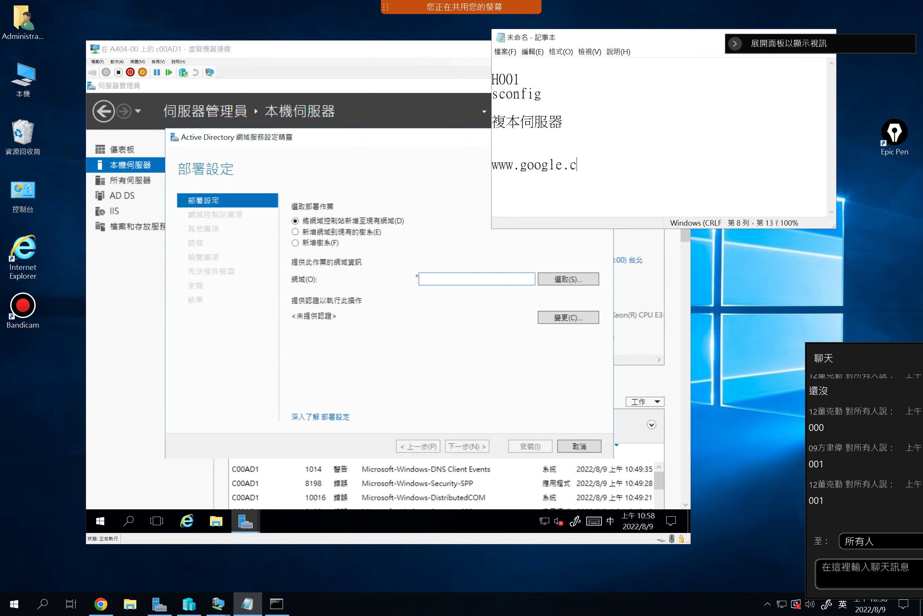
{"action": "type", "text": "om"}
Select the google and .com parts of the address, then edit its ending (.tw, then us)
{"action": "left_click_drag", "start_coordinate": [519, 164], "coordinate": [563, 161]}
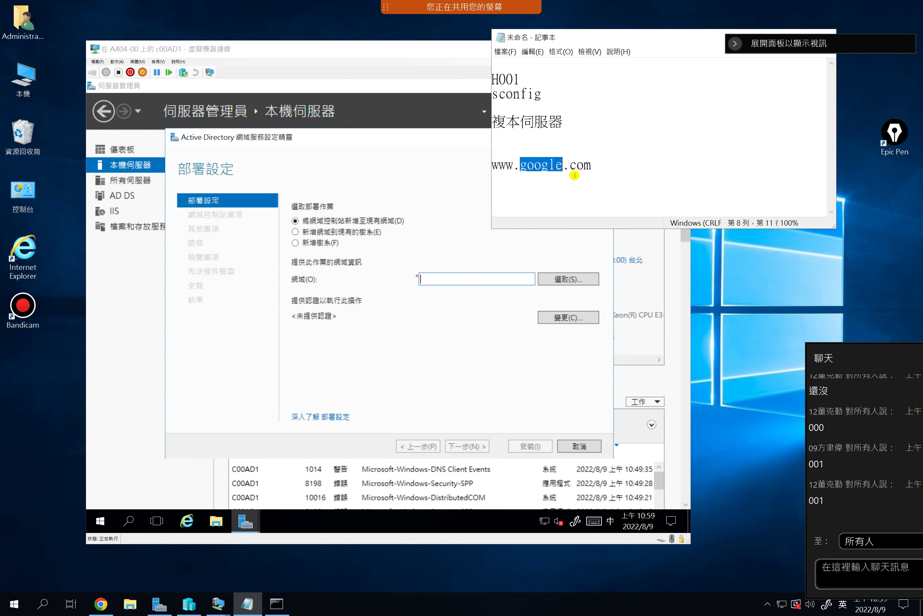
{"action": "left_click_drag", "start_coordinate": [595, 164], "coordinate": [519, 164]}
{"action": "left_click", "coordinate": [602, 163]}
{"action": "left_click", "coordinate": [596, 165]}
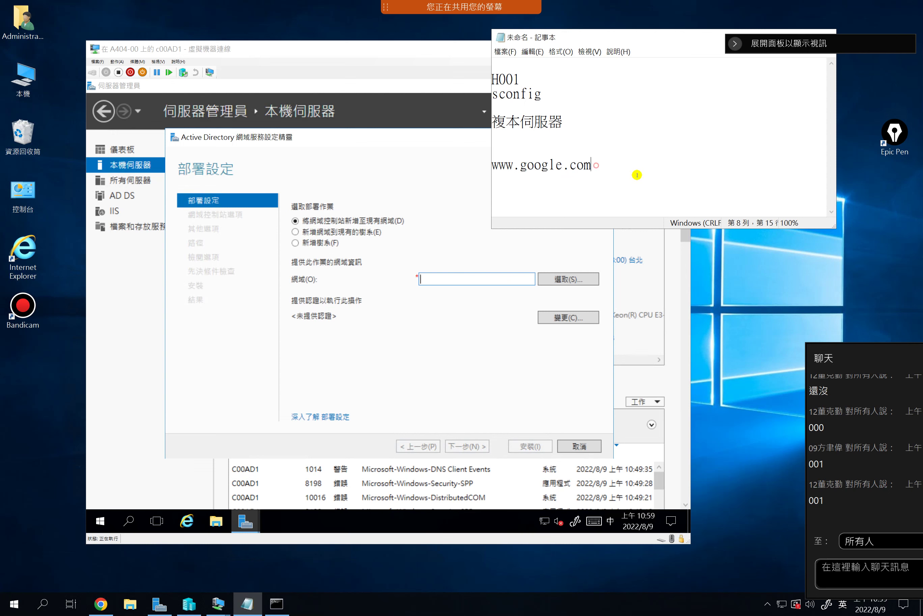
{"action": "type", "text": ".tw"}
{"action": "key", "text": "BackSpace"}
{"action": "key", "text": "BackSpace"}
{"action": "type", "text": "us"}
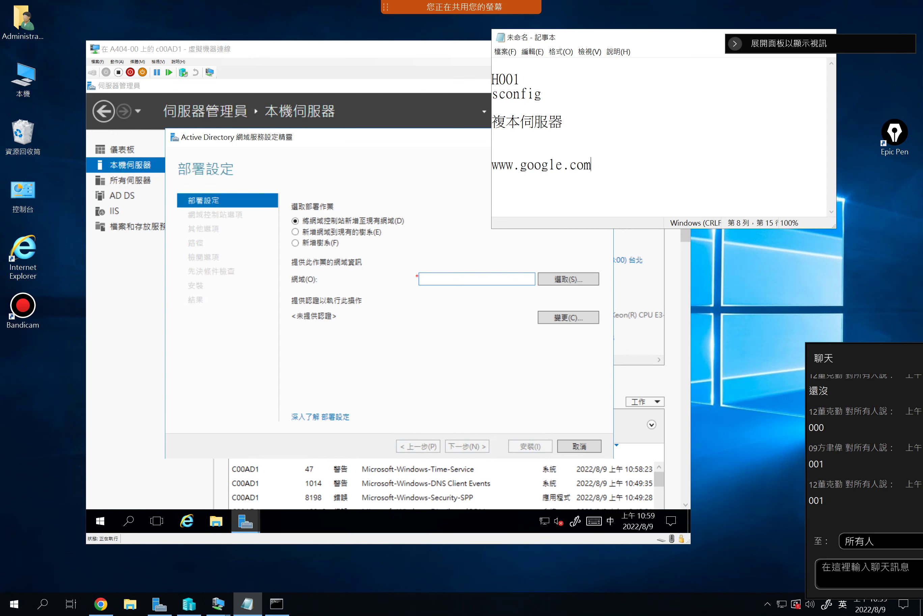
{"action": "key", "text": "Return"}
{"action": "key", "text": "Return"}
{"action": "type", "text": "www.wda.gov"}
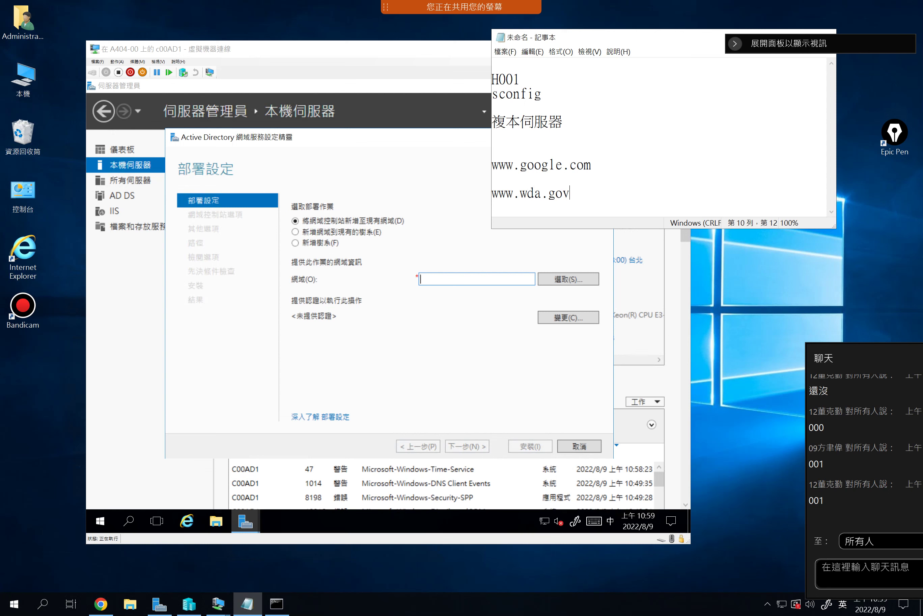
{"action": "type", "text": ".tw"}
{"action": "key", "text": "shift+Left"}
{"action": "key", "text": "shift+Left"}
{"action": "key", "text": "shift+Left"}
{"action": "key", "text": "shift+Left"}
{"action": "key", "text": "shift+Left"}
{"action": "key", "text": "shift+Left"}
{"action": "key", "text": "shift+Left"}
{"action": "key", "text": "shift+Left"}
{"action": "key", "text": "shift+Left"}
{"action": "key", "text": "shift+Left"}
{"action": "key", "text": "shift+Left"}
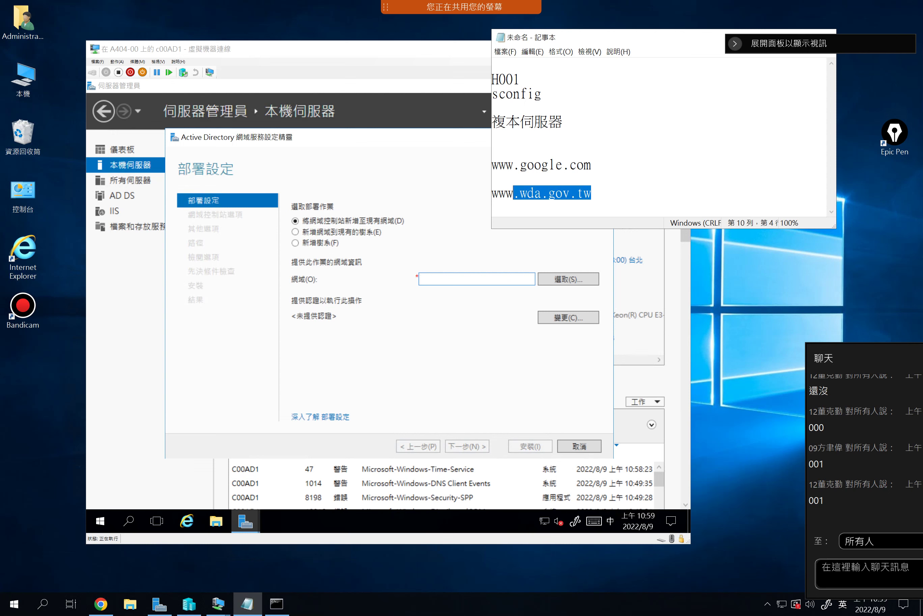
{"action": "key", "text": "shift+Left"}
{"action": "key", "text": "shift+Left"}
{"action": "key", "text": "shift+Left"}
Select the www prefix and wda.gov.tw in turn, then move Notepad to the right
{"action": "left_click_drag", "start_coordinate": [514, 194], "coordinate": [595, 189]}
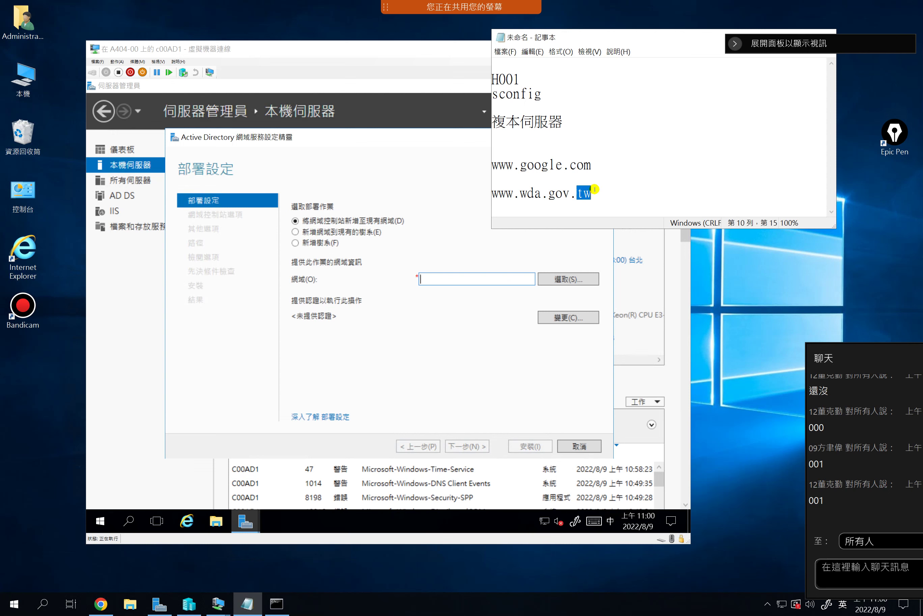
{"action": "left_click_drag", "start_coordinate": [520, 194], "coordinate": [590, 199]}
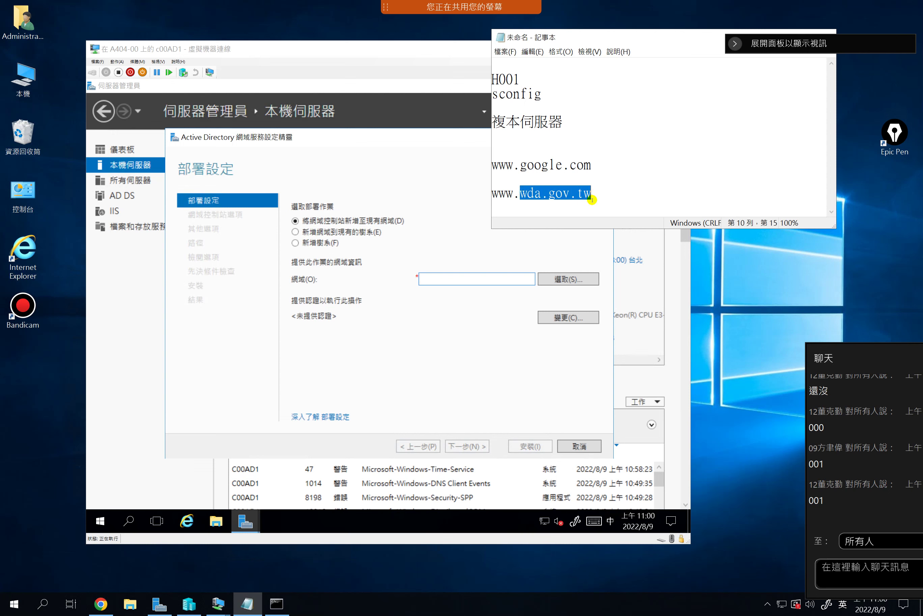
{"action": "left_click", "coordinate": [596, 202]}
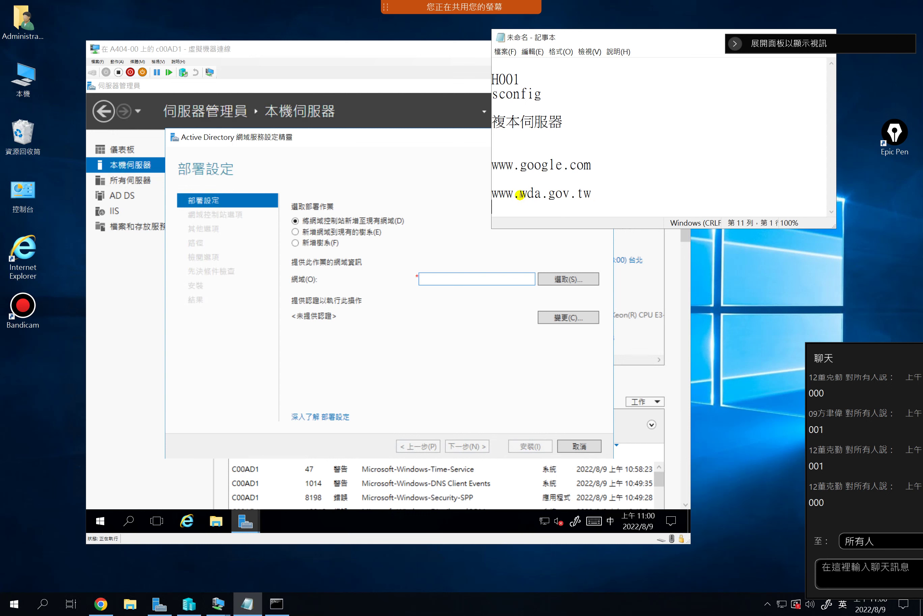
{"action": "left_click", "coordinate": [519, 194]}
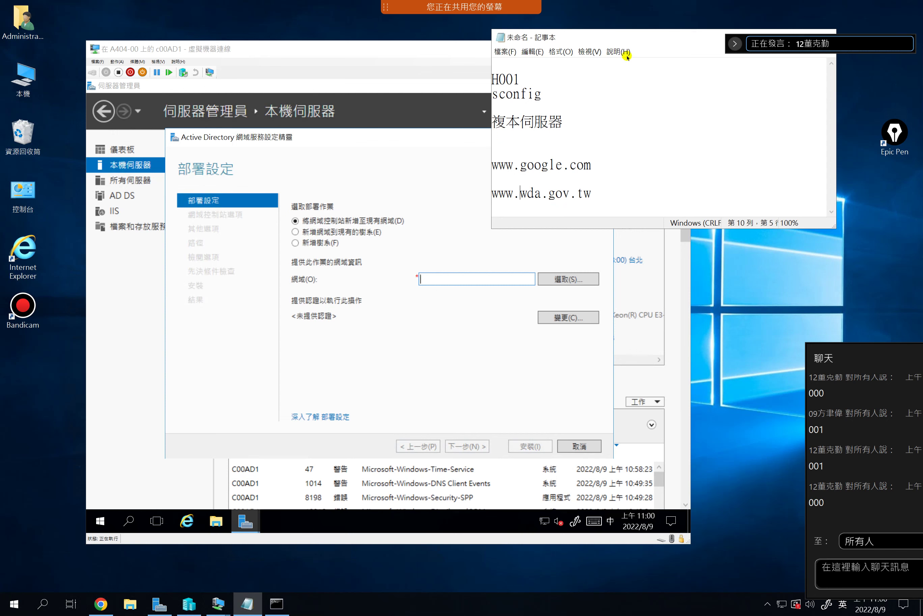
{"action": "left_click_drag", "start_coordinate": [585, 37], "coordinate": [697, 39]}
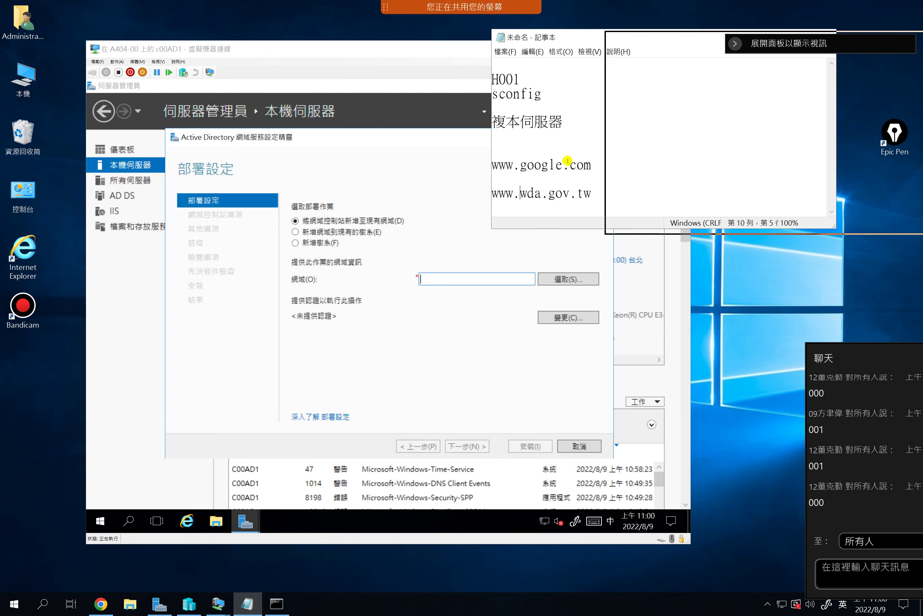
{"action": "left_click", "coordinate": [460, 140]}
{"action": "left_click", "coordinate": [600, 136]}
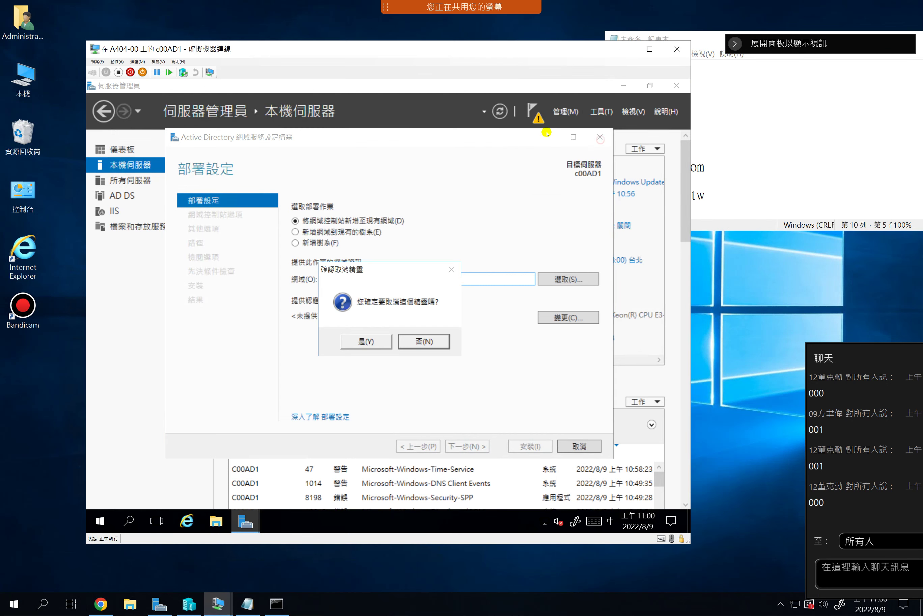
{"action": "left_click", "coordinate": [371, 341]}
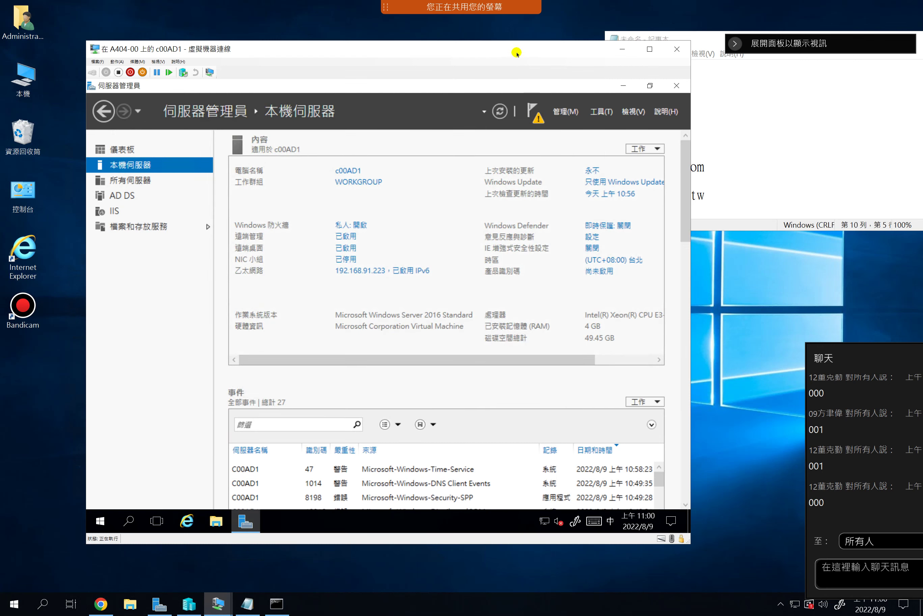
{"action": "left_click_drag", "start_coordinate": [481, 47], "coordinate": [415, 42]}
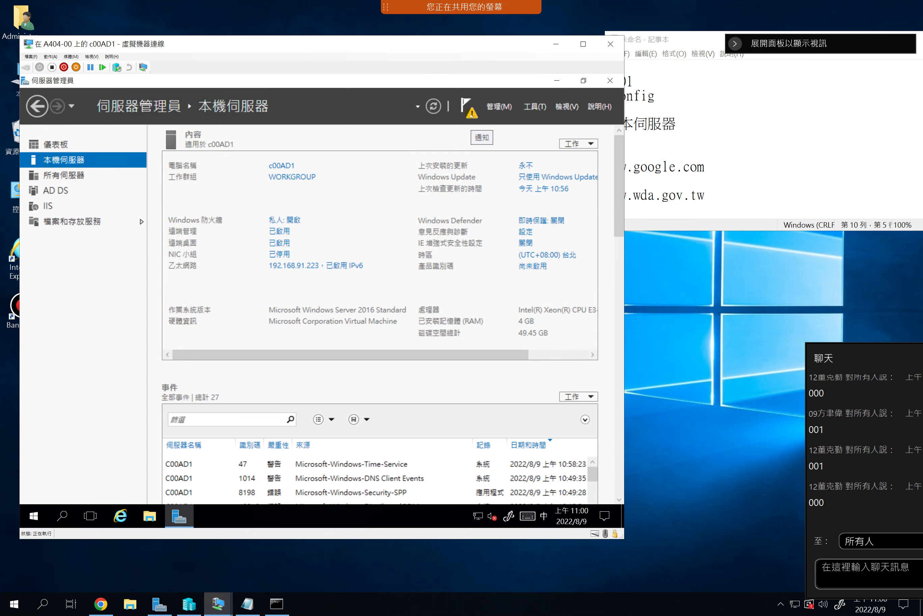
{"action": "left_click", "coordinate": [472, 115]}
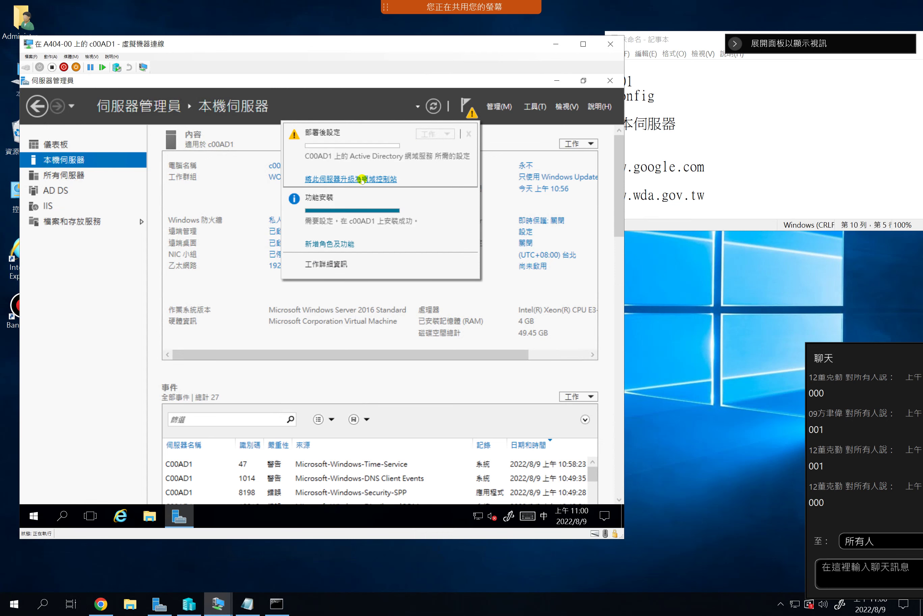
{"action": "left_click", "coordinate": [361, 179]}
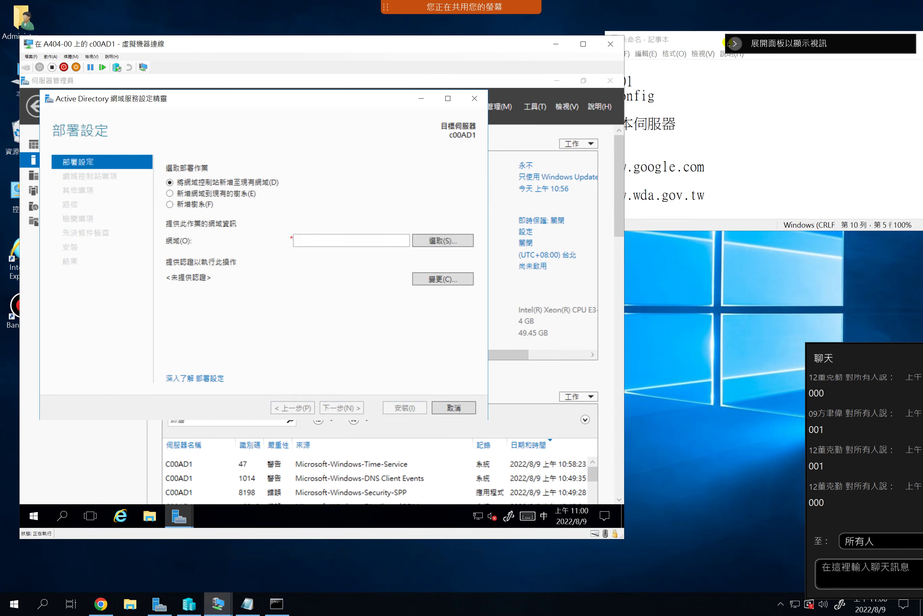
{"action": "left_click_drag", "start_coordinate": [695, 40], "coordinate": [588, 90]}
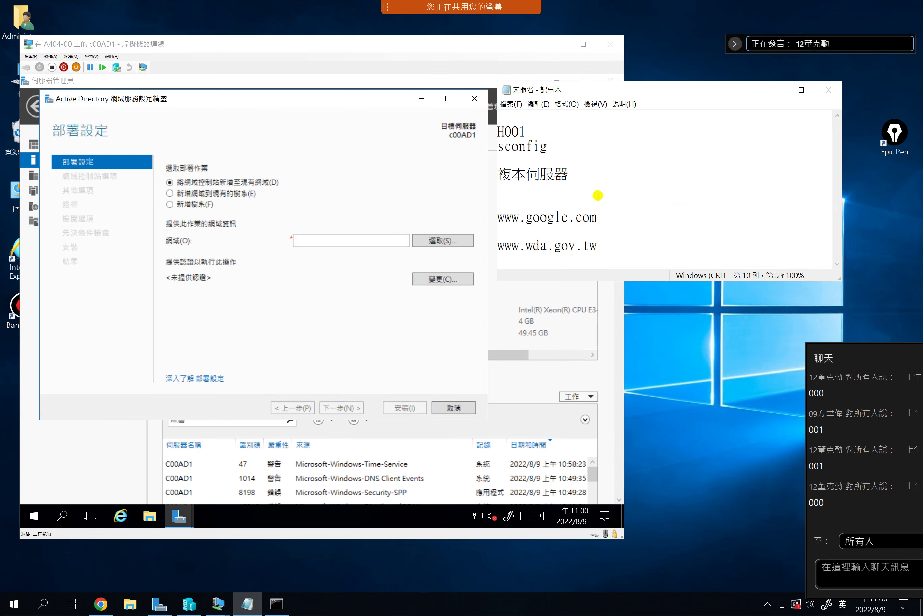
{"action": "left_click", "coordinate": [618, 245]}
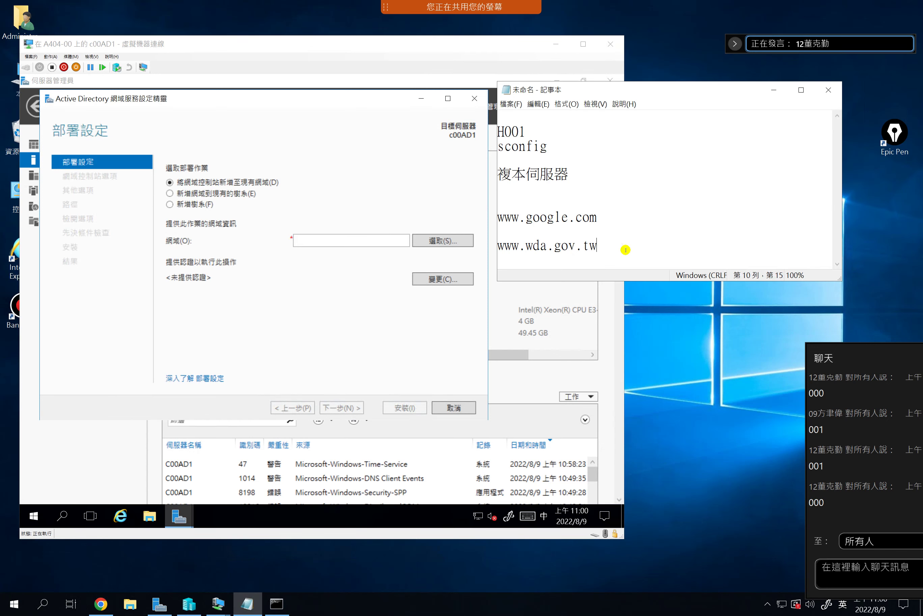
{"action": "key", "text": "Return"}
{"action": "key", "text": "Return"}
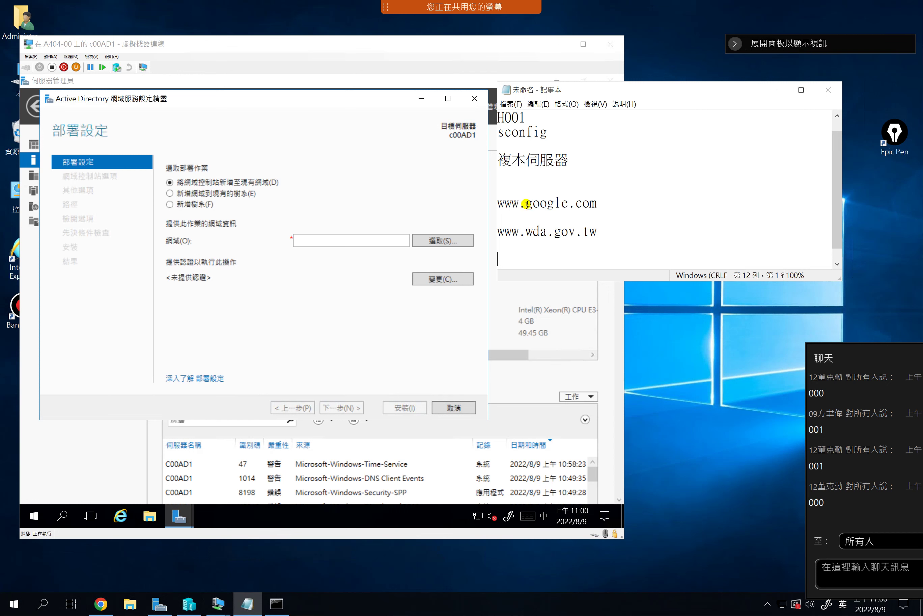
{"action": "left_click_drag", "start_coordinate": [519, 203], "coordinate": [497, 204]}
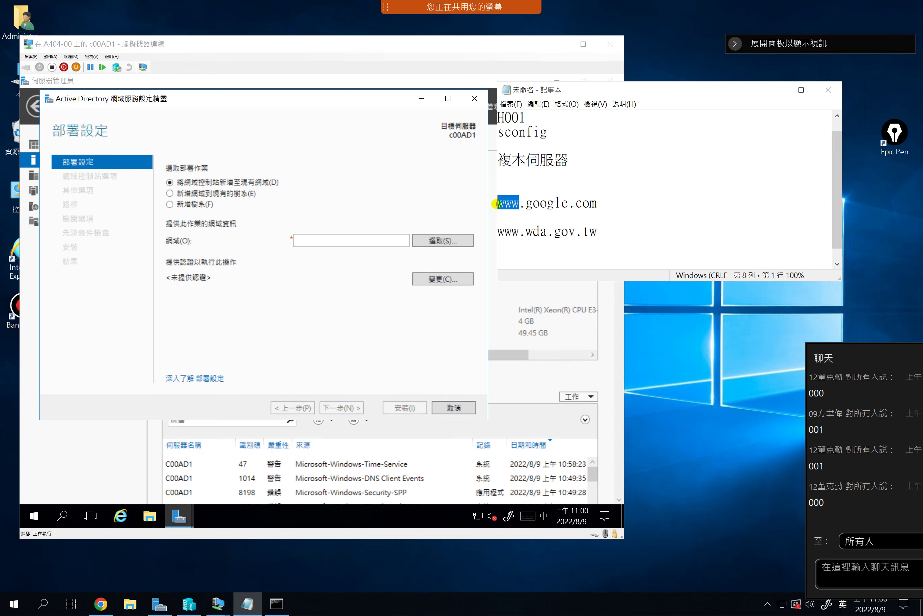
{"action": "left_click", "coordinate": [512, 204]}
{"action": "left_click_drag", "start_coordinate": [519, 204], "coordinate": [497, 204]}
{"action": "left_click", "coordinate": [519, 230]}
{"action": "left_click_drag", "start_coordinate": [494, 235], "coordinate": [497, 232]}
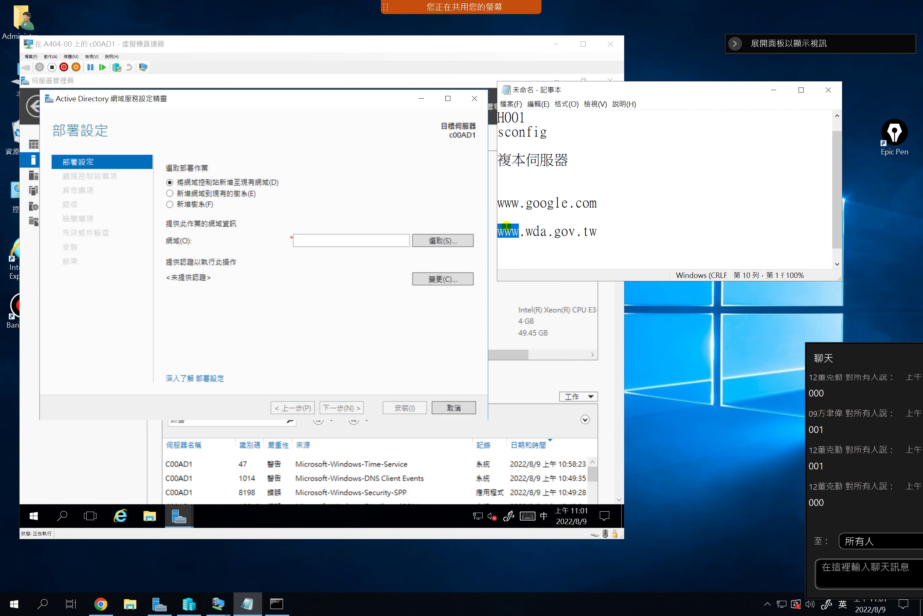
{"action": "left_click", "coordinate": [524, 231]}
{"action": "left_click_drag", "start_coordinate": [599, 231], "coordinate": [497, 234]}
Append =IP to the wda address and insert a 'DNS Server' line above it
{"action": "left_click", "coordinate": [607, 232]}
{"action": "type", "text": "=IP"}
{"action": "key", "text": "Up"}
{"action": "key", "text": "Return"}
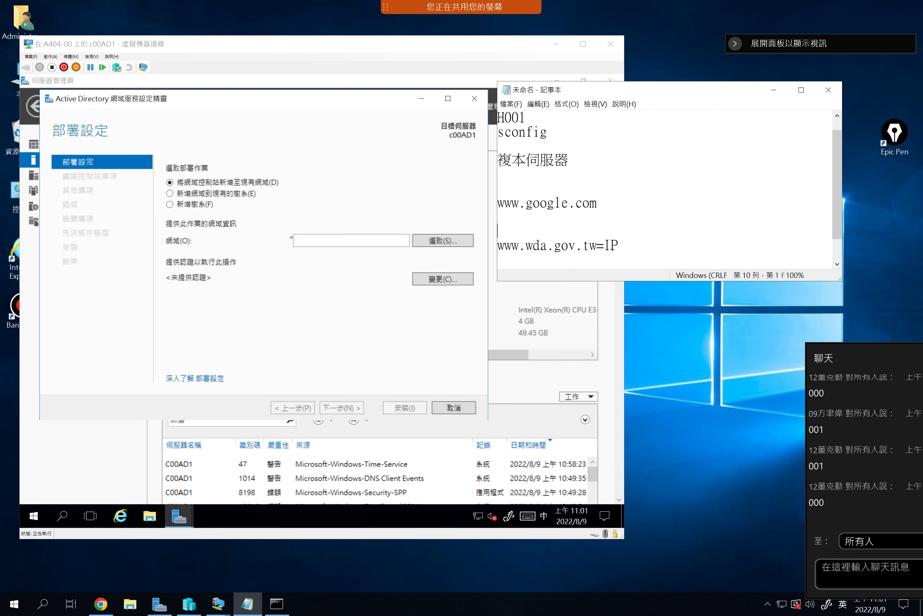
{"action": "type", "text": "DNS Server"}
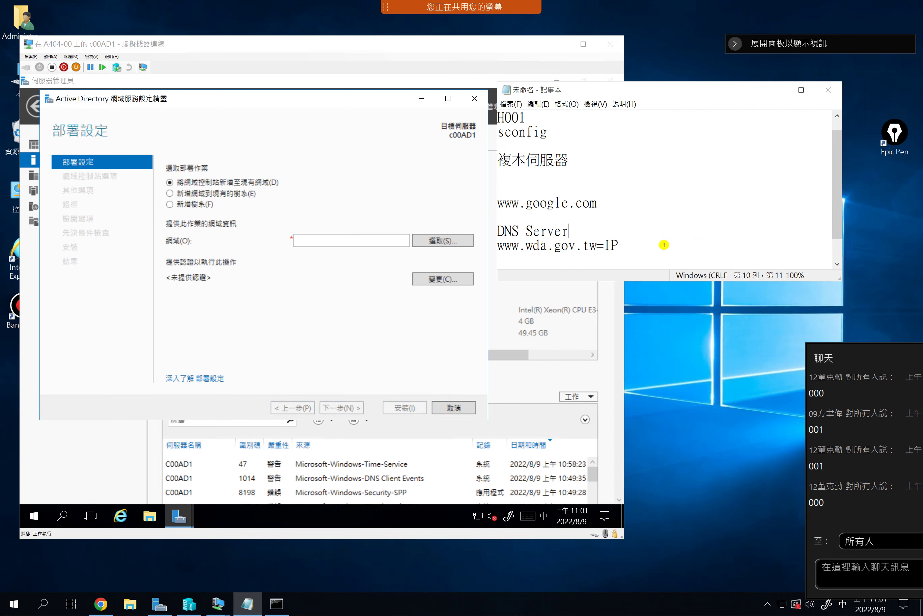
{"action": "left_click_drag", "start_coordinate": [596, 247], "coordinate": [498, 246]}
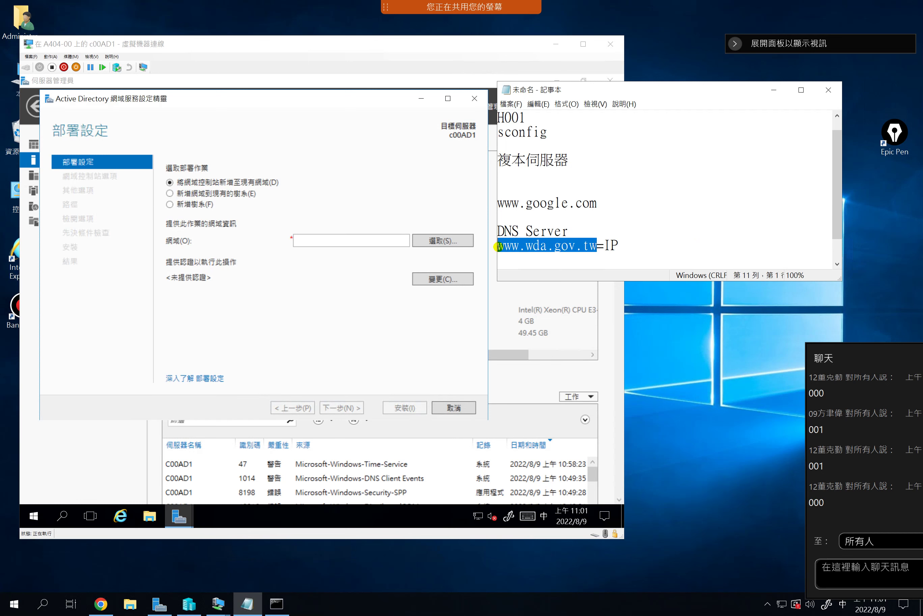
{"action": "left_click", "coordinate": [622, 244]}
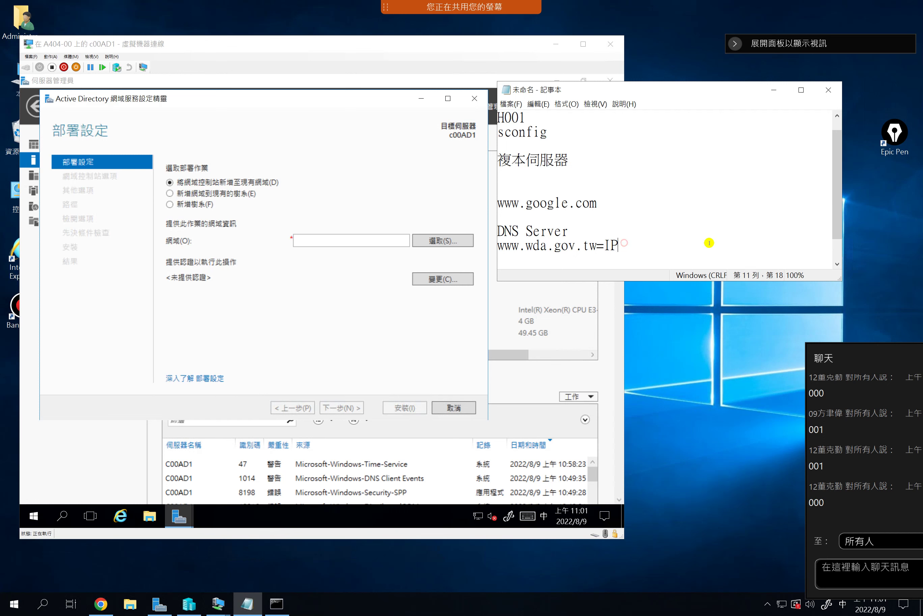
{"action": "key", "text": "Left"}
{"action": "key", "text": "Left"}
{"action": "key", "text": "Left"}
{"action": "key", "text": "Left"}
{"action": "key", "text": "Left"}
{"action": "key", "text": "Left"}
{"action": "key", "text": "BackSpace"}
{"action": "key", "text": "Home"}
{"action": "key", "text": "Delete"}
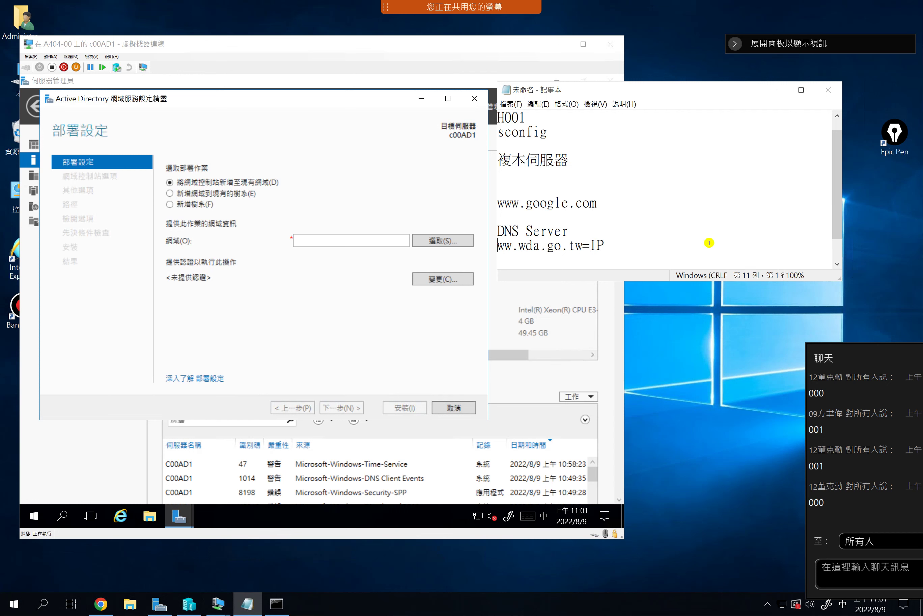
{"action": "key", "text": "shift"}
{"action": "type", "text": "w=IP"}
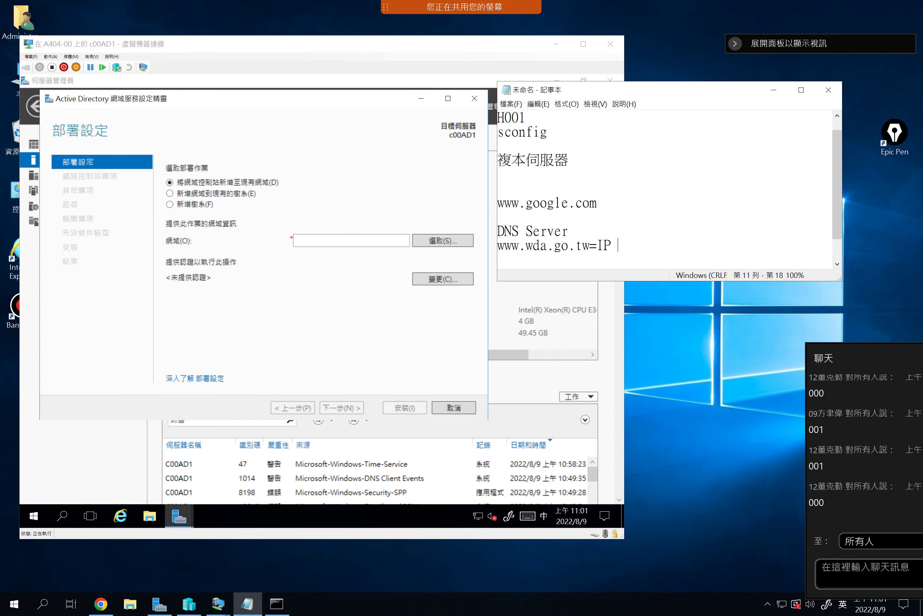
{"action": "type", "text": " 192.168.55.66"}
Select the IP address, the DNS Server heading and wda.go.tw in the notes
{"action": "key", "text": "shift+Left"}
{"action": "key", "text": "shift+Left"}
{"action": "key", "text": "shift+Left"}
{"action": "key", "text": "shift+Left"}
{"action": "key", "text": "shift+Left"}
{"action": "key", "text": "shift+Left"}
{"action": "key", "text": "shift+Left"}
{"action": "key", "text": "shift+Left"}
{"action": "key", "text": "shift+Left"}
{"action": "key", "text": "shift+Left"}
{"action": "key", "text": "shift+Left"}
{"action": "key", "text": "shift+Left"}
{"action": "key", "text": "shift+Left"}
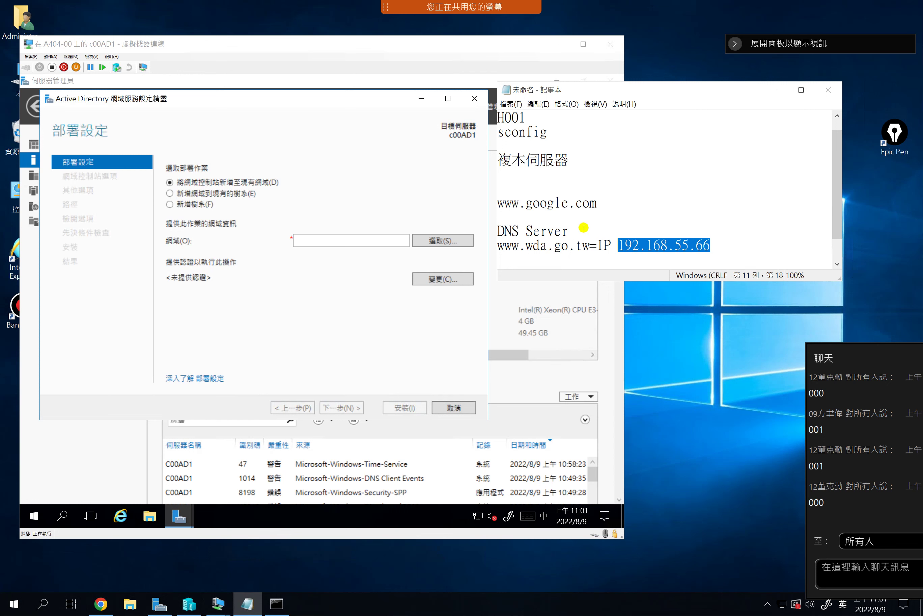
{"action": "left_click_drag", "start_coordinate": [569, 231], "coordinate": [498, 231]}
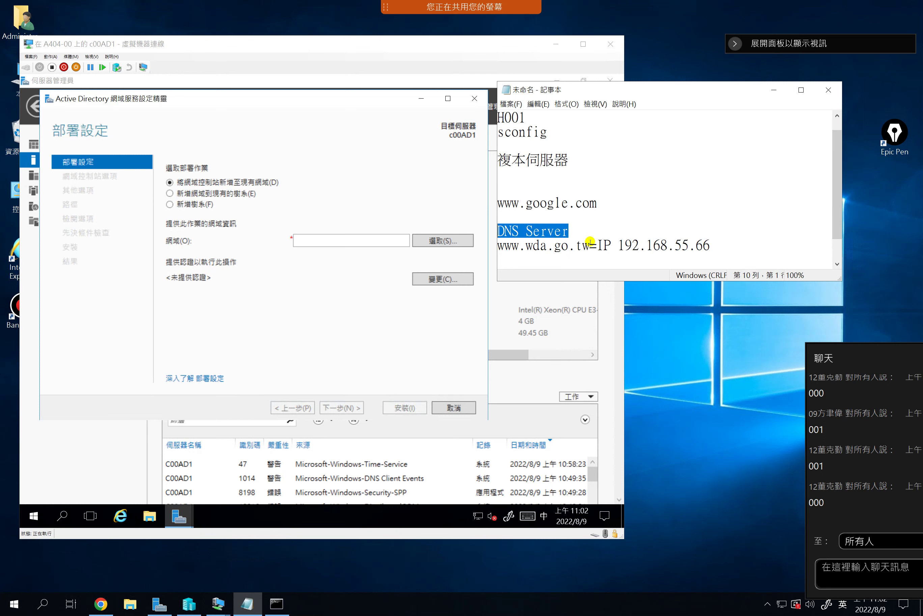
{"action": "left_click", "coordinate": [610, 250]}
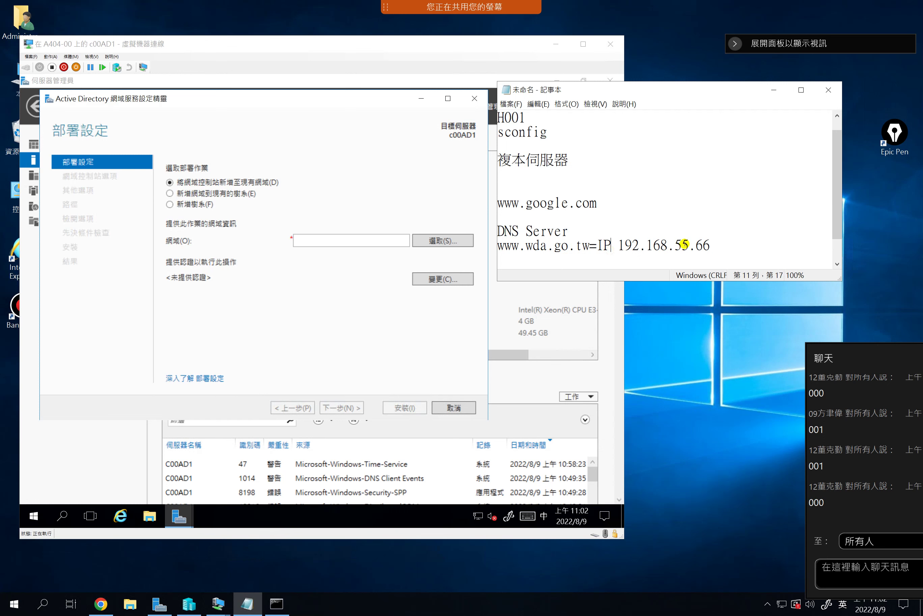
{"action": "left_click_drag", "start_coordinate": [722, 245], "coordinate": [590, 243]}
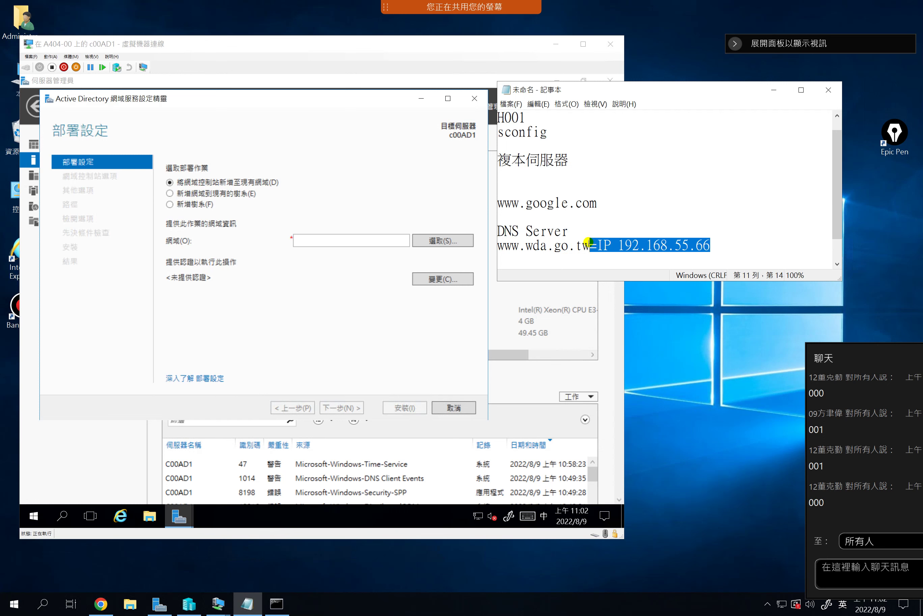
{"action": "left_click", "coordinate": [638, 243]}
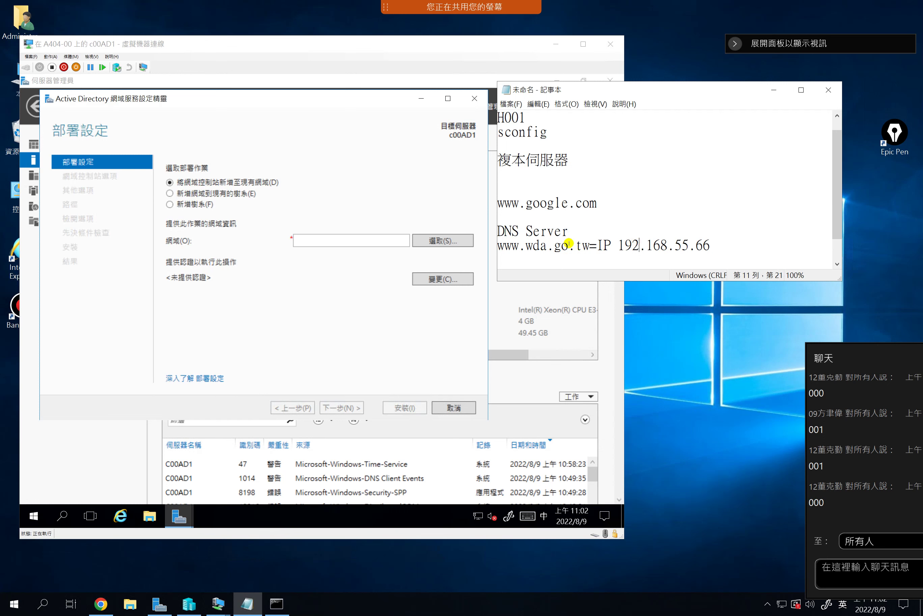
{"action": "left_click_drag", "start_coordinate": [528, 249], "coordinate": [587, 238]}
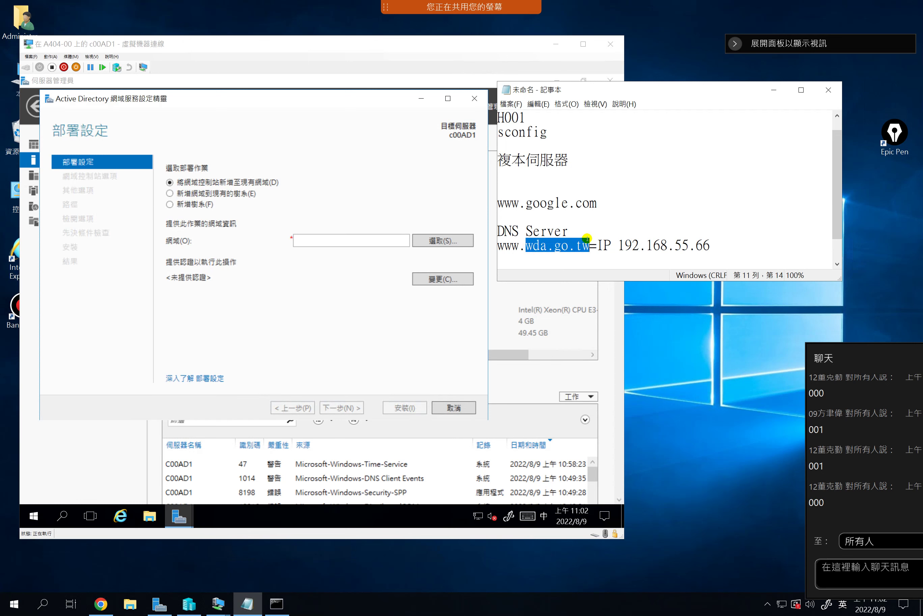
{"action": "left_click", "coordinate": [572, 231]}
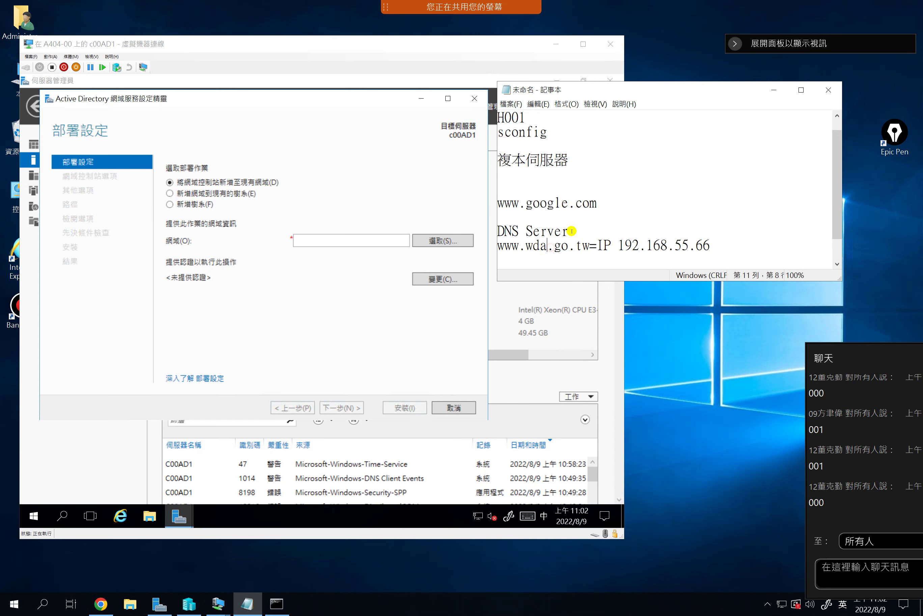
{"action": "left_click_drag", "start_coordinate": [512, 246], "coordinate": [594, 245]}
{"action": "left_click", "coordinate": [590, 245]}
{"action": "double_click", "coordinate": [590, 246]}
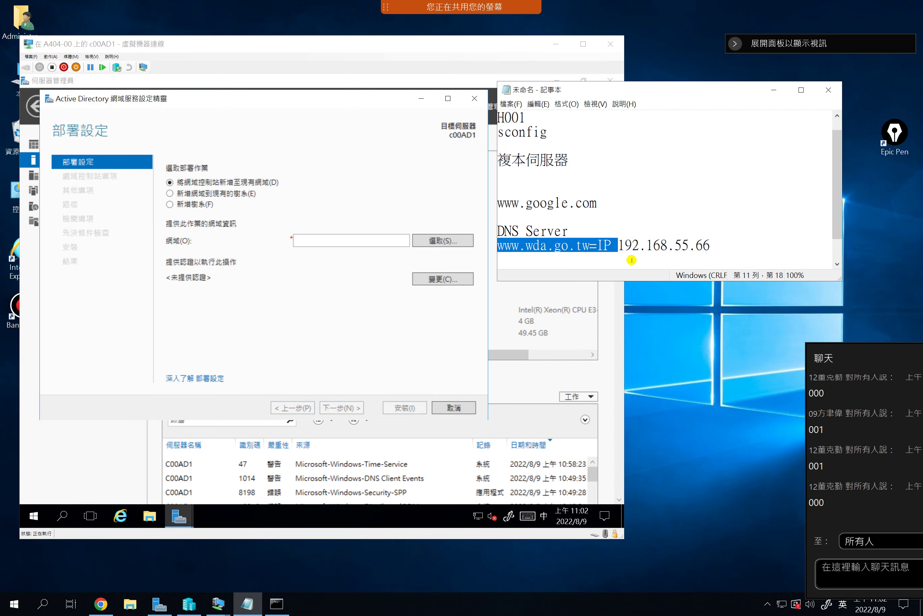
{"action": "left_click_drag", "start_coordinate": [620, 246], "coordinate": [712, 245]}
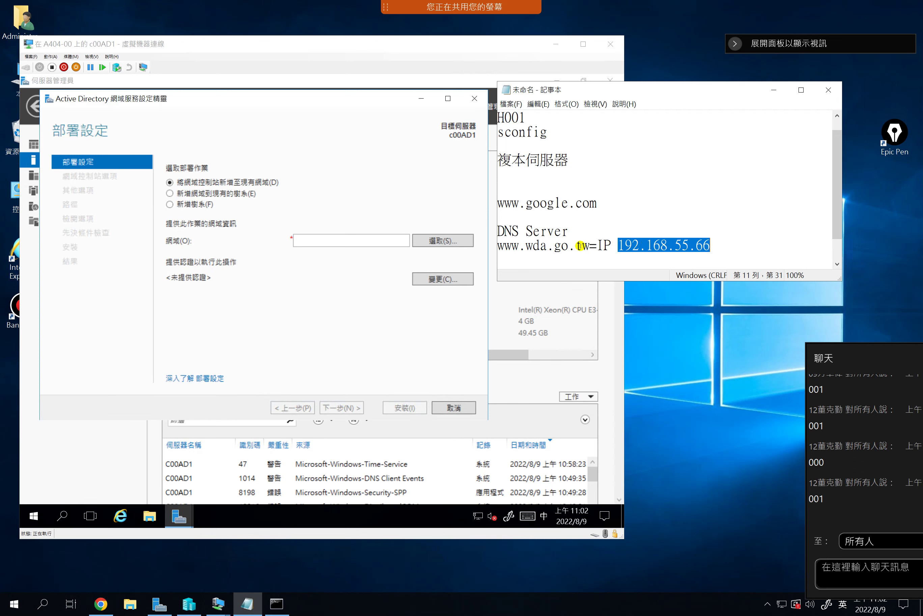
{"action": "left_click_drag", "start_coordinate": [589, 245], "coordinate": [506, 241]}
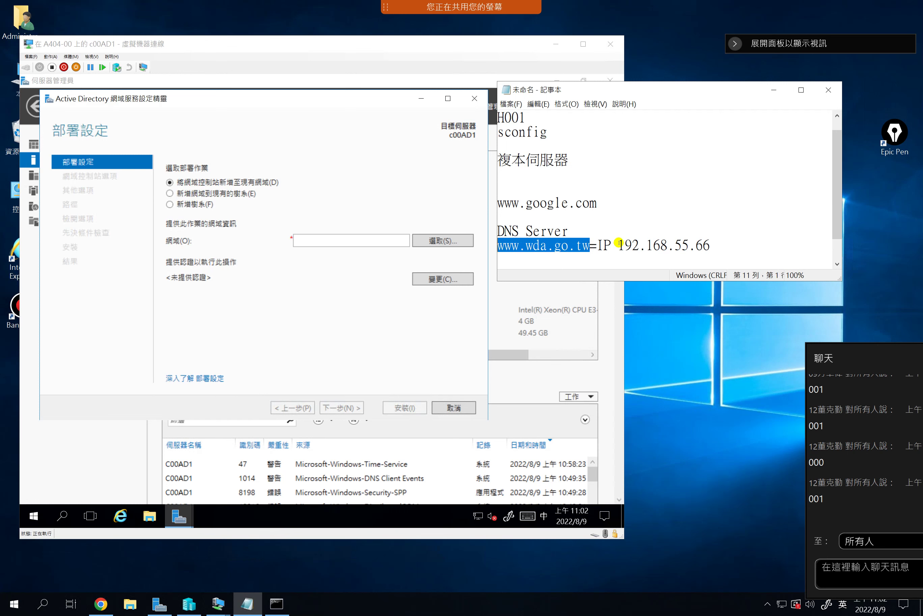
{"action": "left_click_drag", "start_coordinate": [617, 243], "coordinate": [712, 244]}
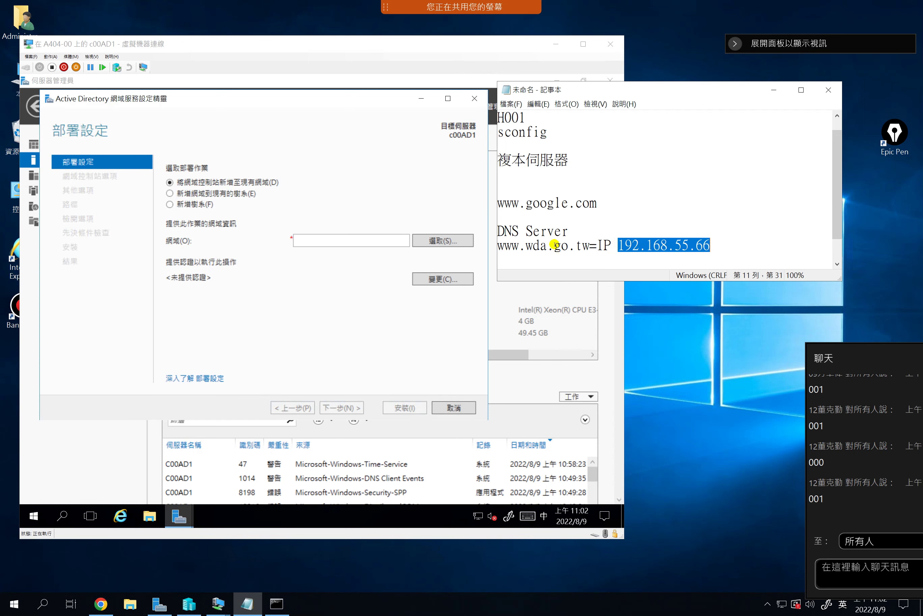
{"action": "left_click_drag", "start_coordinate": [568, 231], "coordinate": [499, 231]}
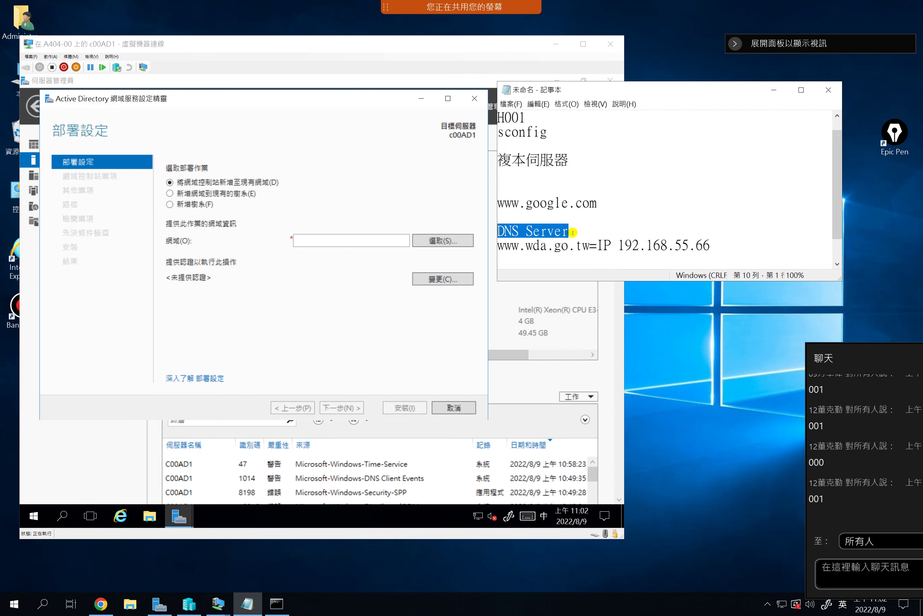
{"action": "left_click", "coordinate": [588, 245]}
{"action": "left_click_drag", "start_coordinate": [578, 243], "coordinate": [501, 246]}
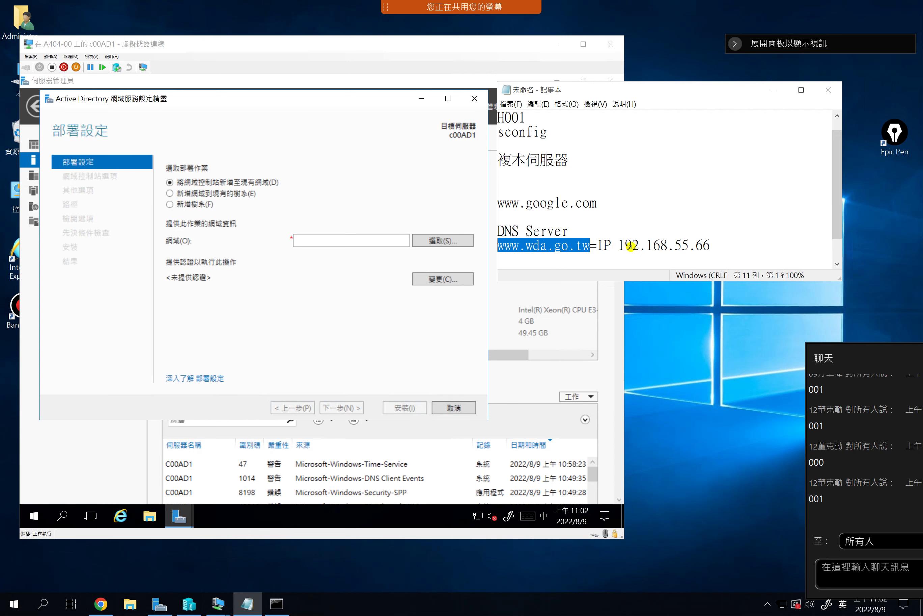
{"action": "double_click", "coordinate": [647, 245]}
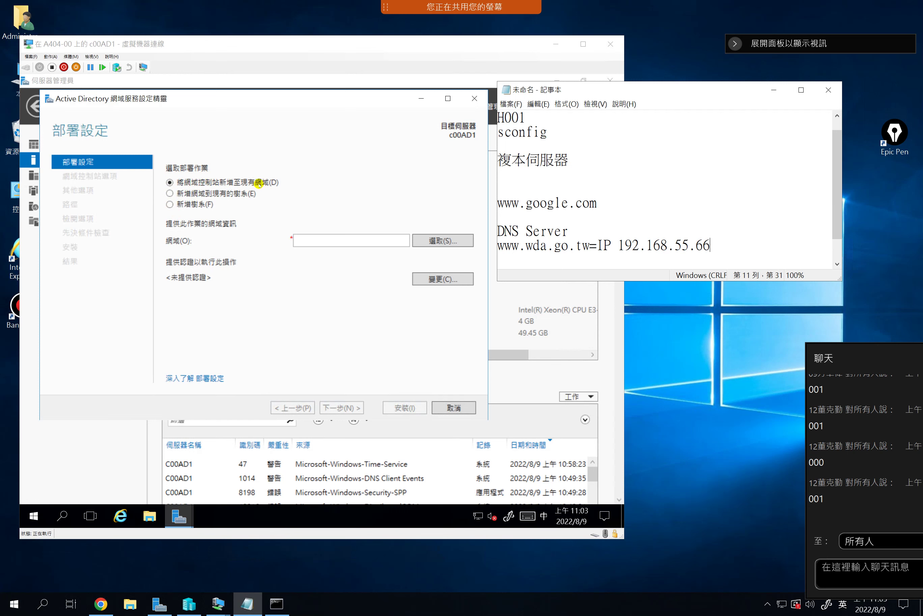
Choose 'Add a new forest' as the deployment operation in the AD DS wizard
{"action": "left_click", "coordinate": [170, 194]}
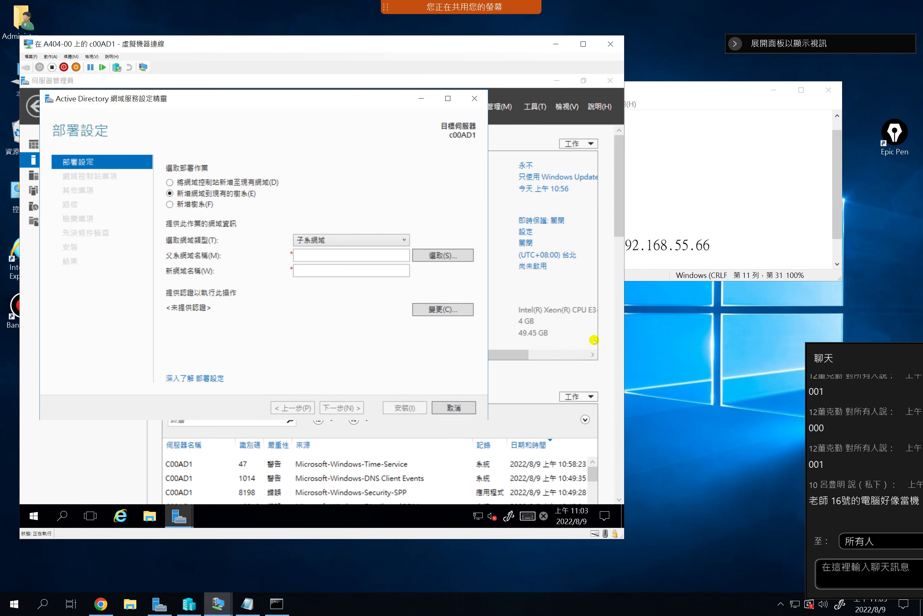
{"action": "left_click_drag", "start_coordinate": [875, 361], "coordinate": [719, 344]}
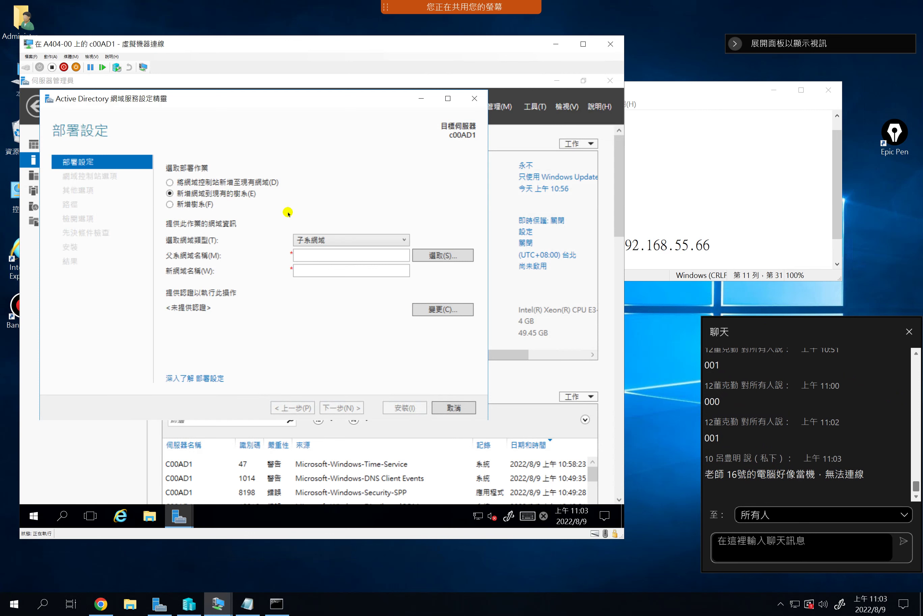
{"action": "left_click", "coordinate": [169, 204]}
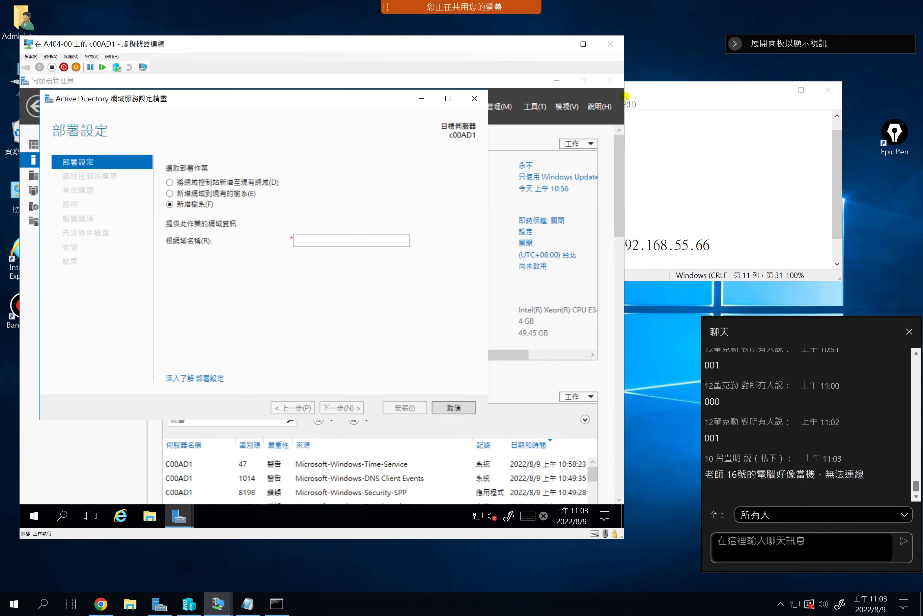
Minimize the VM view, check Bandicam's main window, then restore the remote session
{"action": "left_click", "coordinate": [597, 8]}
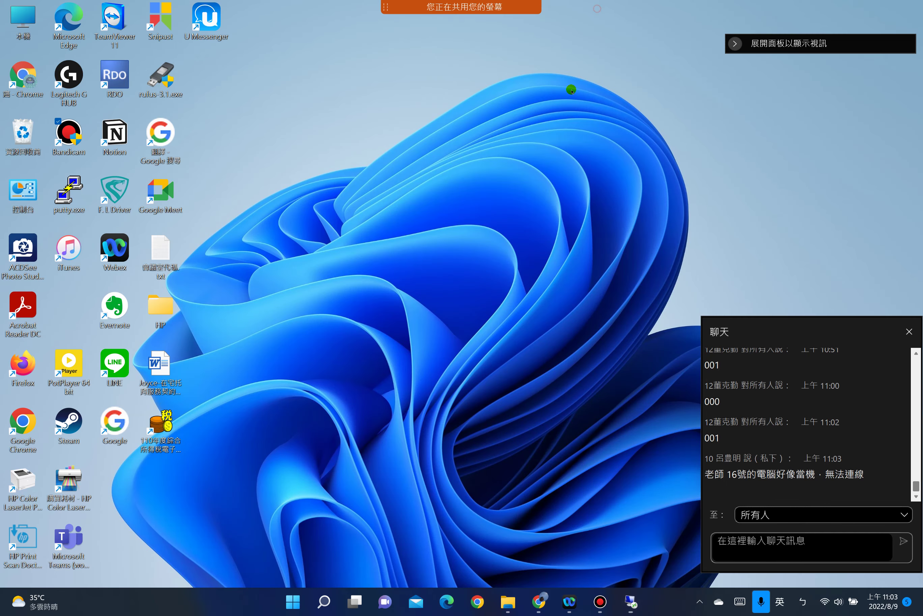
{"action": "left_click", "coordinate": [600, 602]}
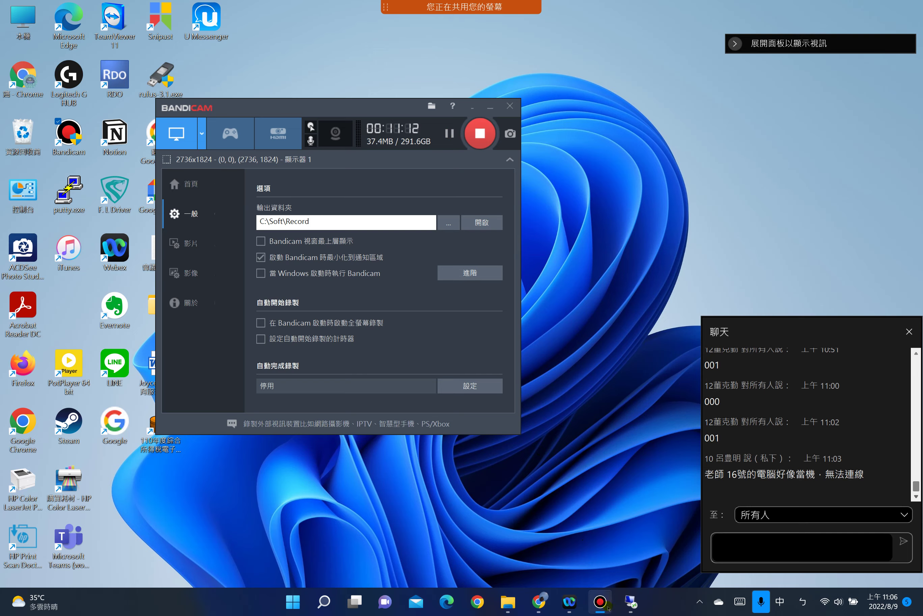
{"action": "left_click", "coordinate": [632, 601]}
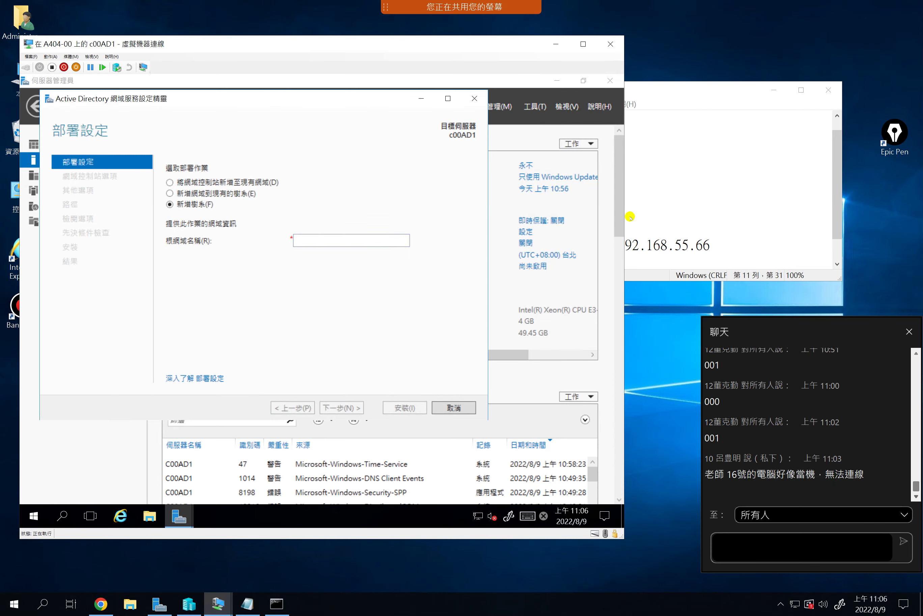
Bring Notepad forward and start a blank line below the 192.168.55.66 notes
{"action": "left_click", "coordinate": [701, 200]}
{"action": "left_click_drag", "start_coordinate": [578, 90], "coordinate": [706, 37]}
{"action": "left_click", "coordinate": [837, 194]}
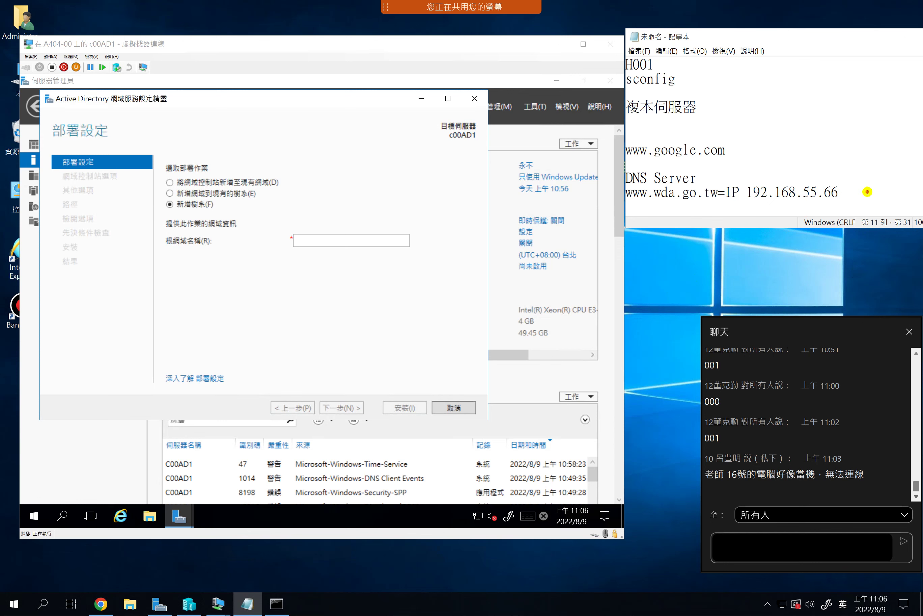
{"action": "key", "text": "Return"}
{"action": "key", "text": "Return"}
{"action": "key", "text": "Return"}
{"action": "key", "text": "Return"}
{"action": "key", "text": "Return"}
{"action": "key", "text": "Return"}
{"action": "key", "text": "Return"}
{"action": "key", "text": "Return"}
{"action": "key", "text": "Return"}
{"action": "key", "text": "Return"}
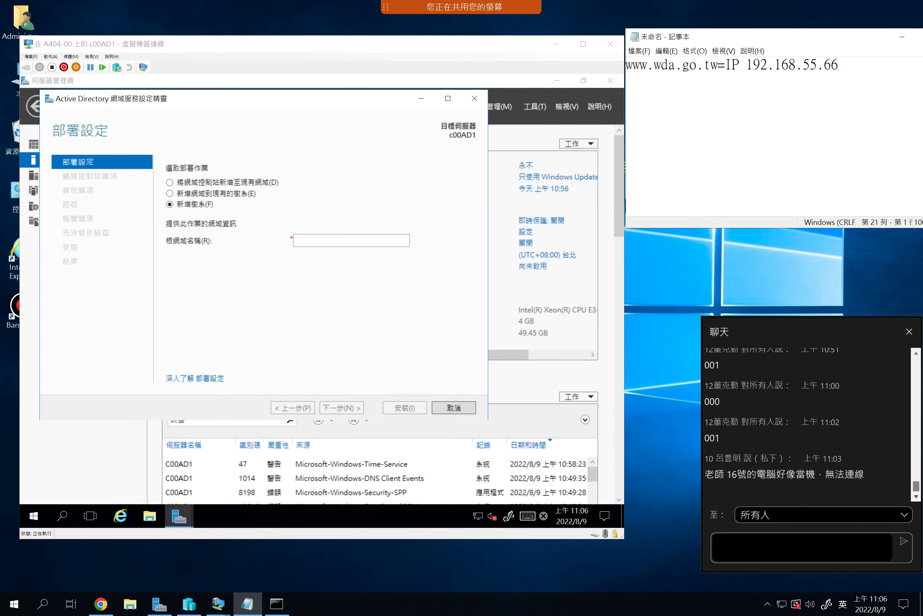
{"action": "scroll", "coordinate": [867, 192], "scroll_direction": "down", "scroll_amount": 1}
{"action": "left_click", "coordinate": [868, 191]}
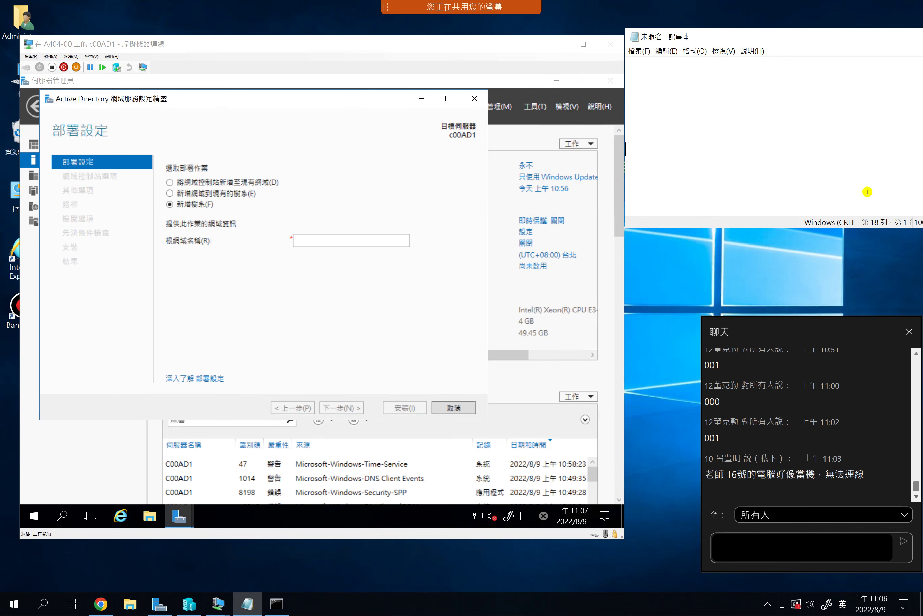
Type c00AD1.wdawu.com.tw, then replace 00 with XX to get cXXAD1.wdawu.com.tw
{"action": "key", "text": "shift"}
{"action": "type", "text": "C"}
{"action": "key", "text": "shift"}
{"action": "type", "text": "00AD1"}
{"action": "key", "text": "shift+Left"}
{"action": "key", "text": "shift+Left"}
{"action": "left_click", "coordinate": [661, 107]}
{"action": "key", "text": "BackSpace"}
{"action": "key", "text": "BackSpace"}
{"action": "type", "text": ".wdawu"}
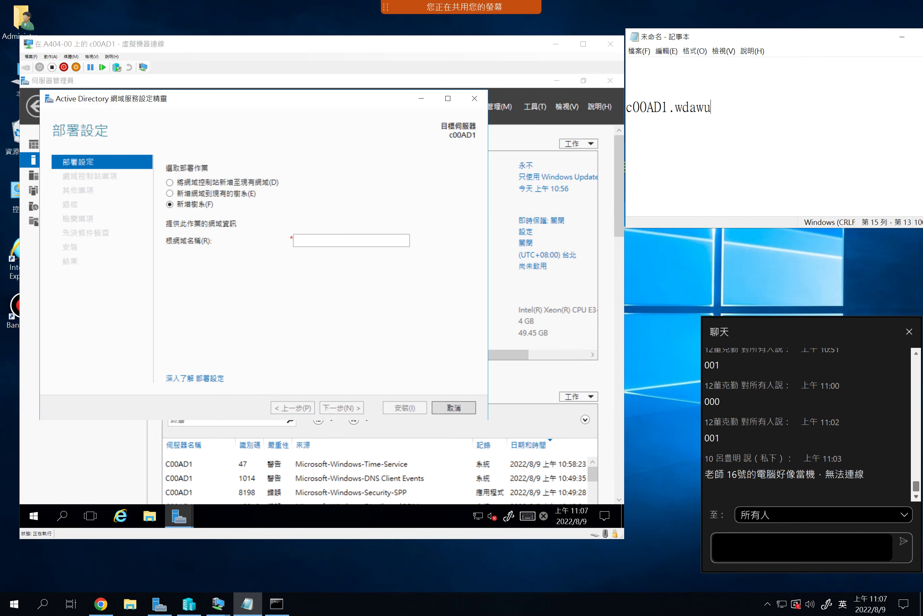
{"action": "type", "text": ".com.tw"}
{"action": "left_click_drag", "start_coordinate": [647, 107], "coordinate": [635, 109]}
{"action": "type", "text": "XXX"}
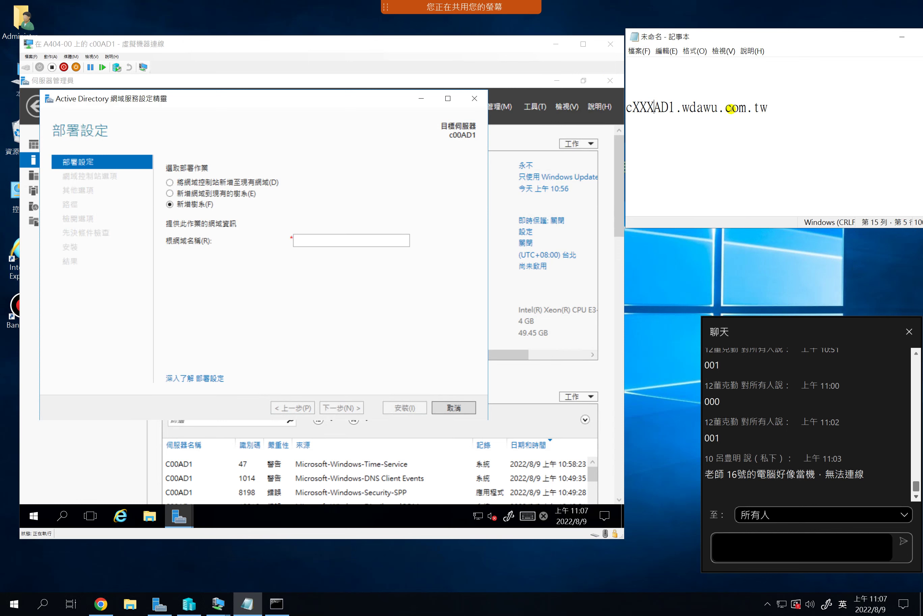
{"action": "key", "text": "BackSpace"}
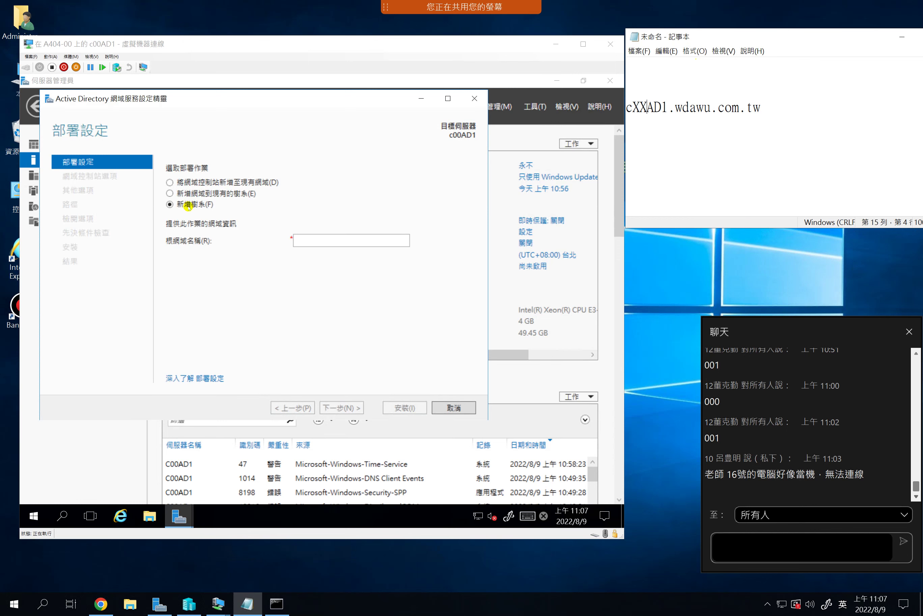
Enter c00wda in the wizard's Root domain name field
{"action": "left_click", "coordinate": [328, 240]}
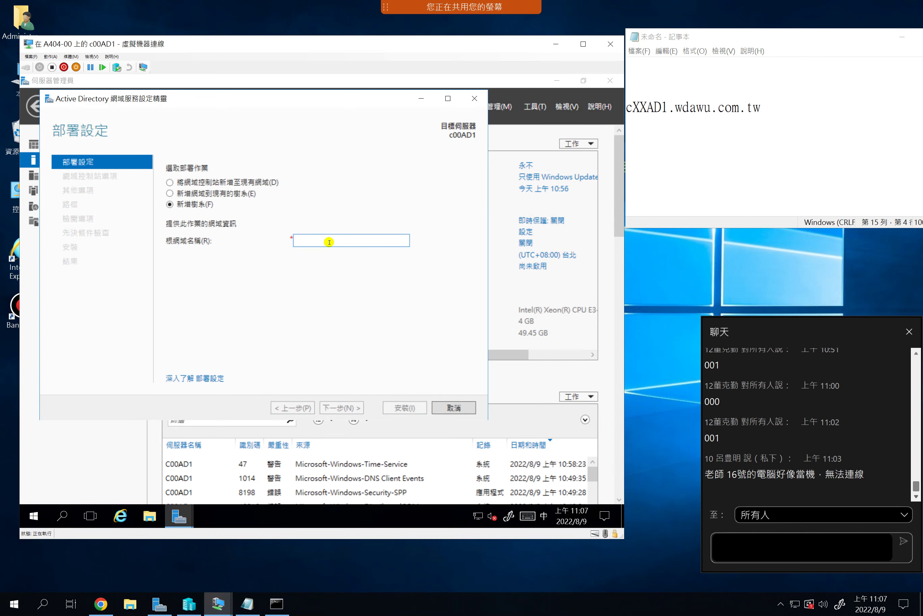
{"action": "key", "text": "shift"}
{"action": "type", "text": "c00"}
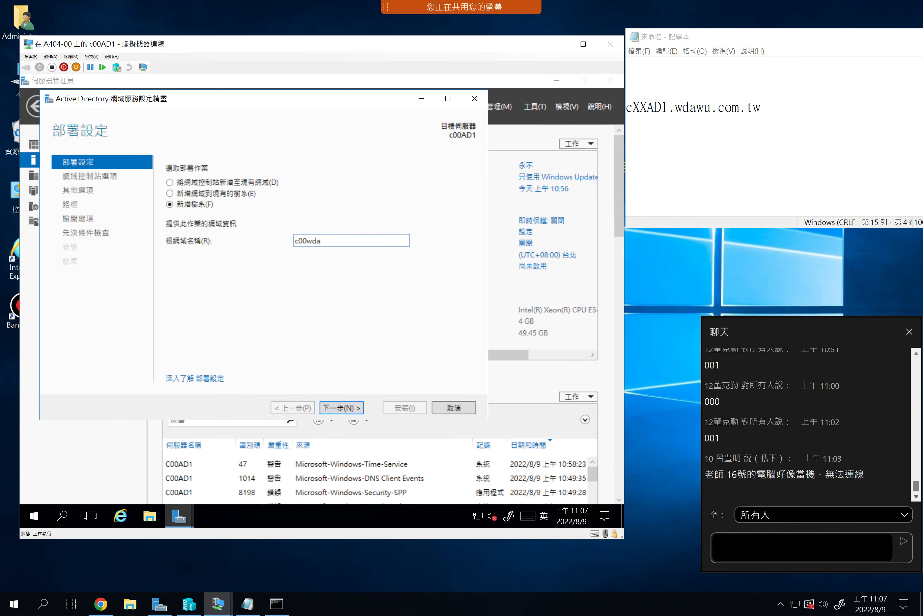
{"action": "type", "text": "wda"}
{"action": "key", "text": "BackSpace"}
{"action": "key", "text": "BackSpace"}
{"action": "type", "text": "ad"}
{"action": "left_click_drag", "start_coordinate": [297, 241], "coordinate": [320, 239]}
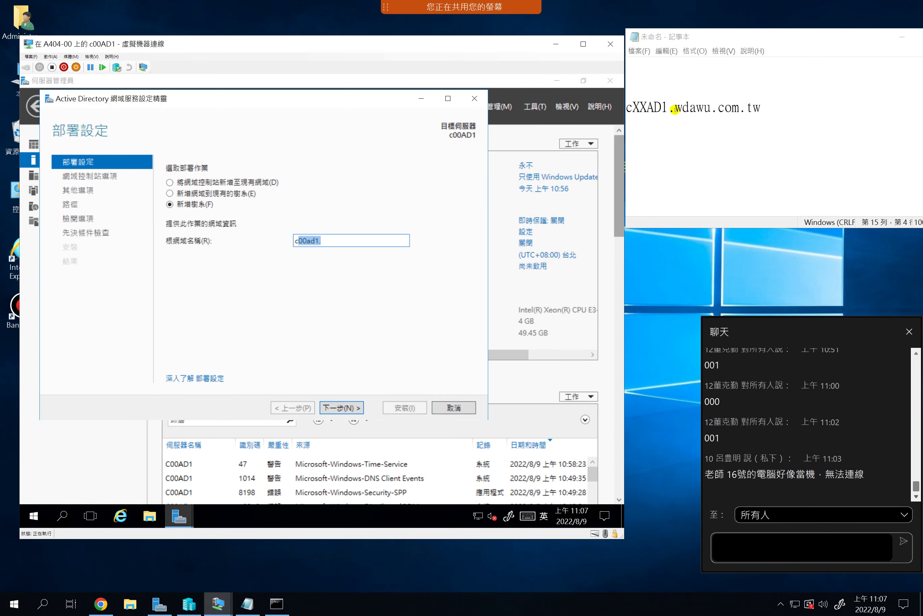
Edit the Notepad template line to read cXXwda.com.tw
{"action": "left_click_drag", "start_coordinate": [675, 108], "coordinate": [670, 108]}
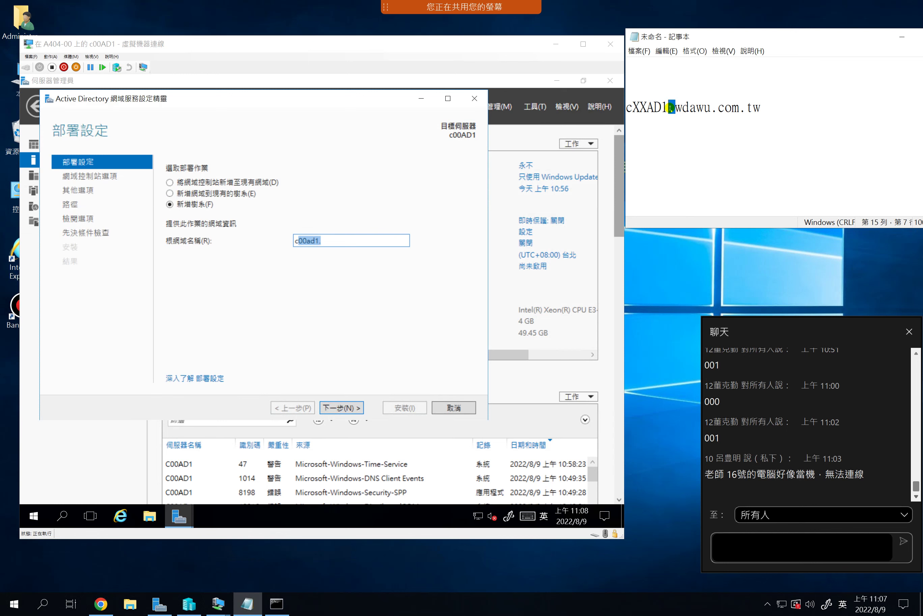
{"action": "left_click", "coordinate": [672, 107]}
{"action": "left_click_drag", "start_coordinate": [675, 107], "coordinate": [655, 108]}
{"action": "key", "text": "BackSpace"}
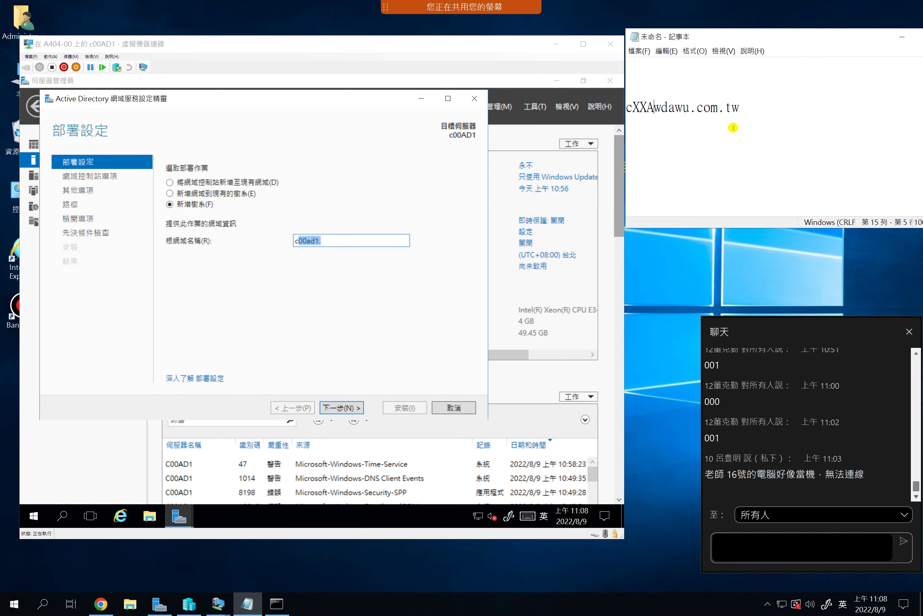
{"action": "key", "text": "BackSpace"}
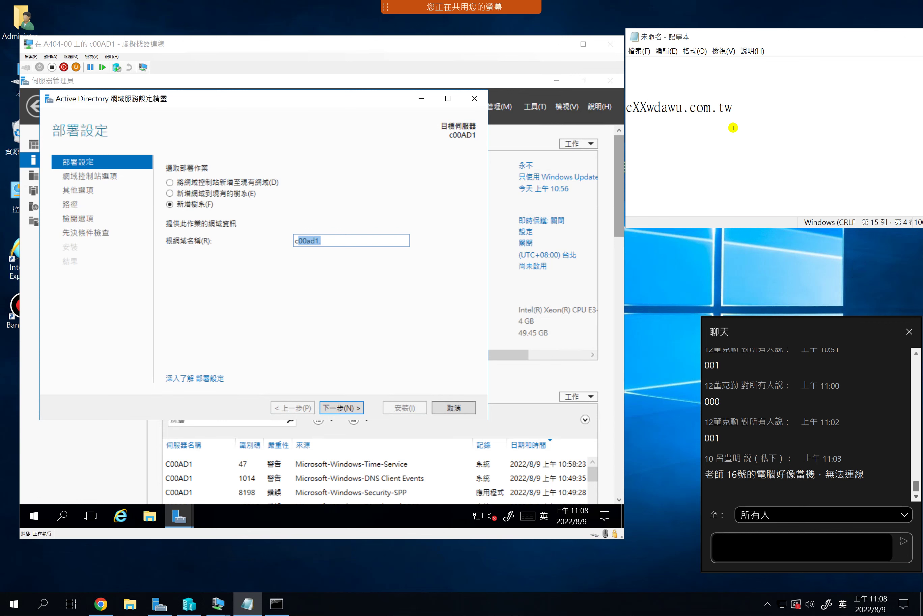
{"action": "left_click", "coordinate": [684, 108]}
{"action": "key", "text": "BackSpace"}
{"action": "key", "text": "BackSpace"}
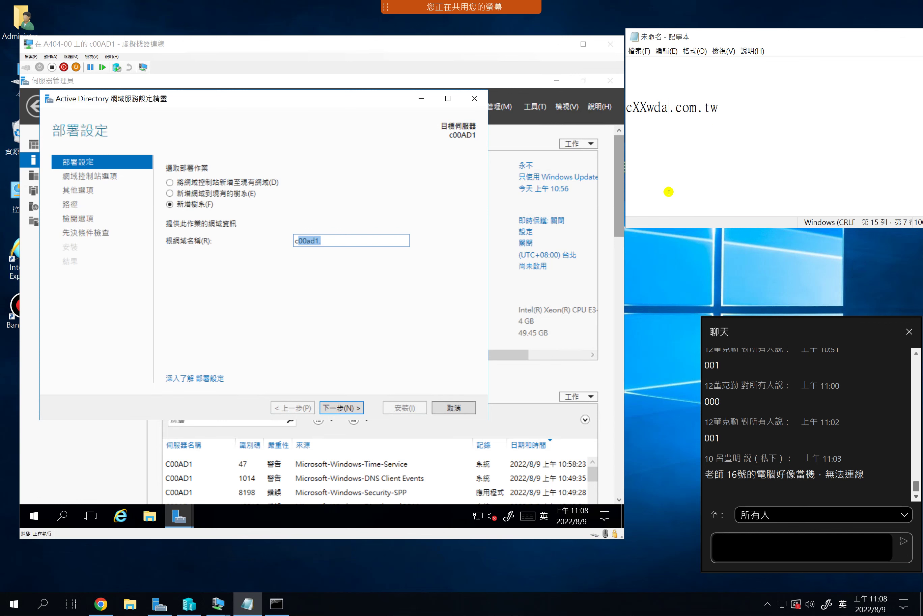
Append .com.tw so the root domain name reads c00wda.com.tw
{"action": "left_click", "coordinate": [338, 238]}
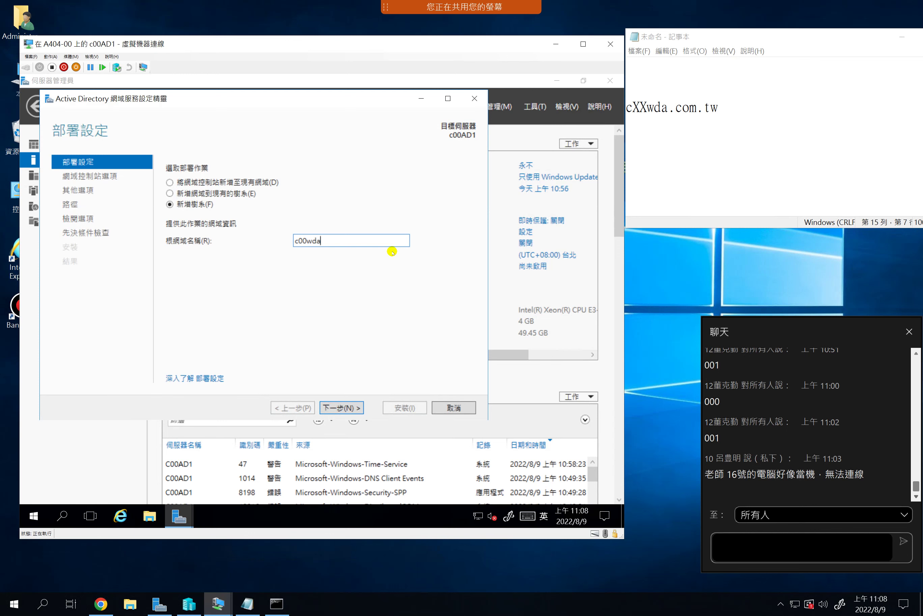
{"action": "type", "text": ".com.tw"}
{"action": "left_click_drag", "start_coordinate": [668, 108], "coordinate": [694, 104]}
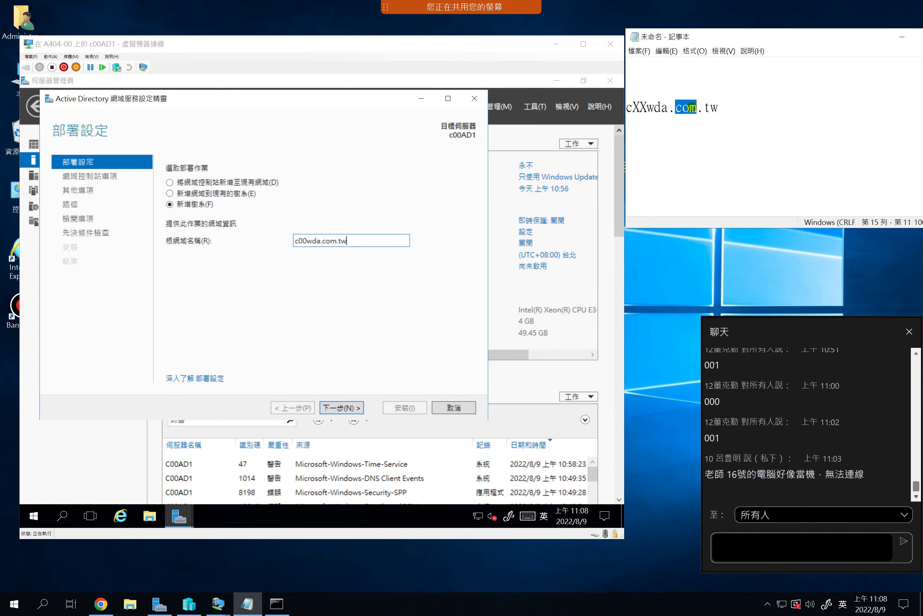
{"action": "left_click_drag", "start_coordinate": [722, 108], "coordinate": [706, 112]}
{"action": "left_click", "coordinate": [728, 106]}
{"action": "left_click", "coordinate": [742, 108]}
{"action": "mouse_move", "coordinate": [719, 108]}
{"action": "left_mouse_down"}
{"action": "mouse_move", "coordinate": [632, 108]}
{"action": "mouse_move", "coordinate": [726, 110]}
{"action": "left_mouse_up"}
{"action": "left_click", "coordinate": [628, 107]}
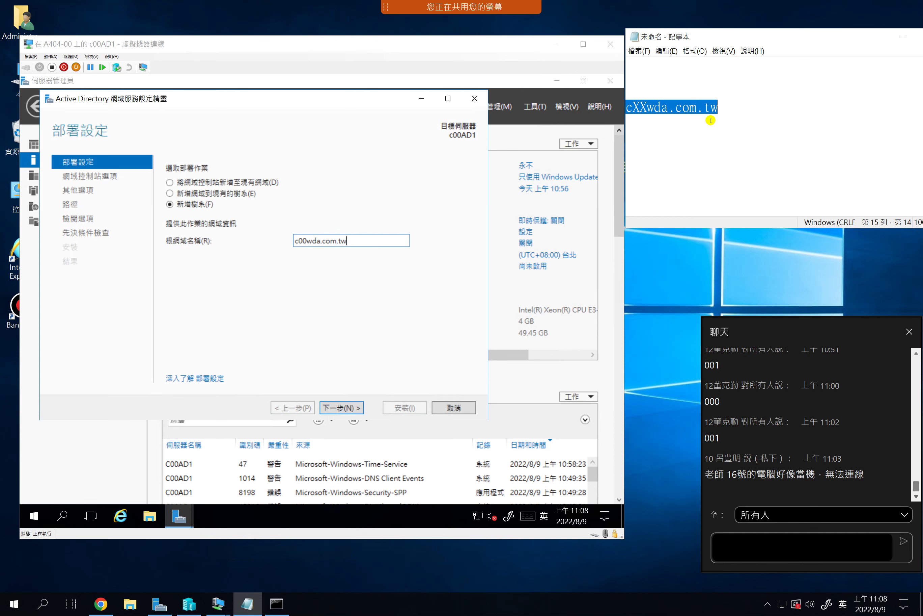
{"action": "right_click", "coordinate": [675, 107]}
{"action": "left_click_drag", "start_coordinate": [669, 107], "coordinate": [627, 109]}
{"action": "right_click", "coordinate": [647, 107]}
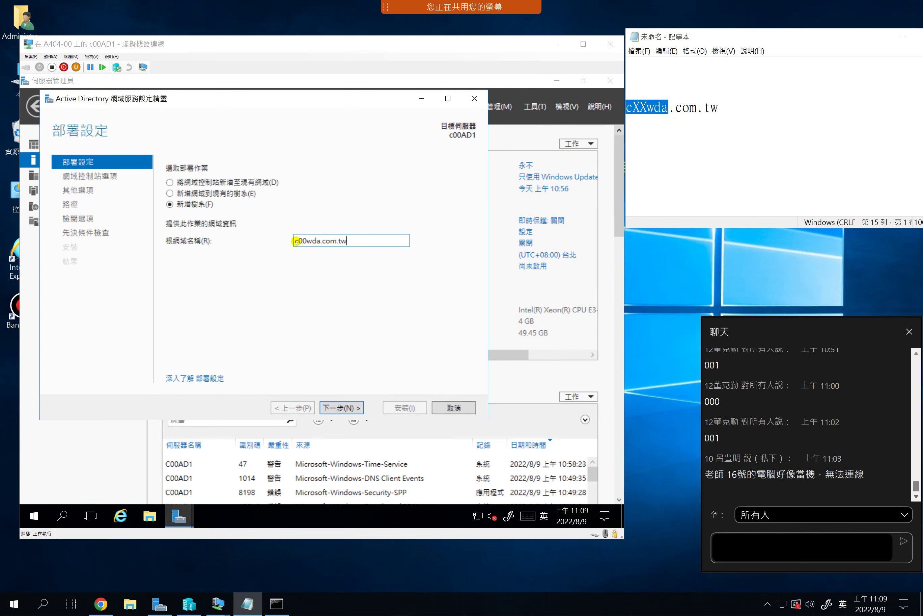
{"action": "left_click", "coordinate": [324, 241]}
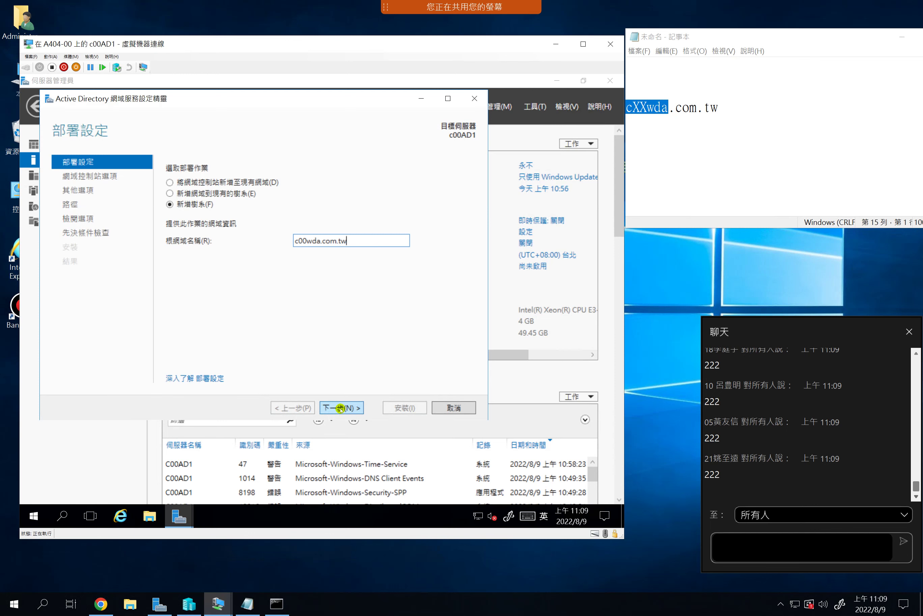
{"action": "left_click", "coordinate": [340, 408]}
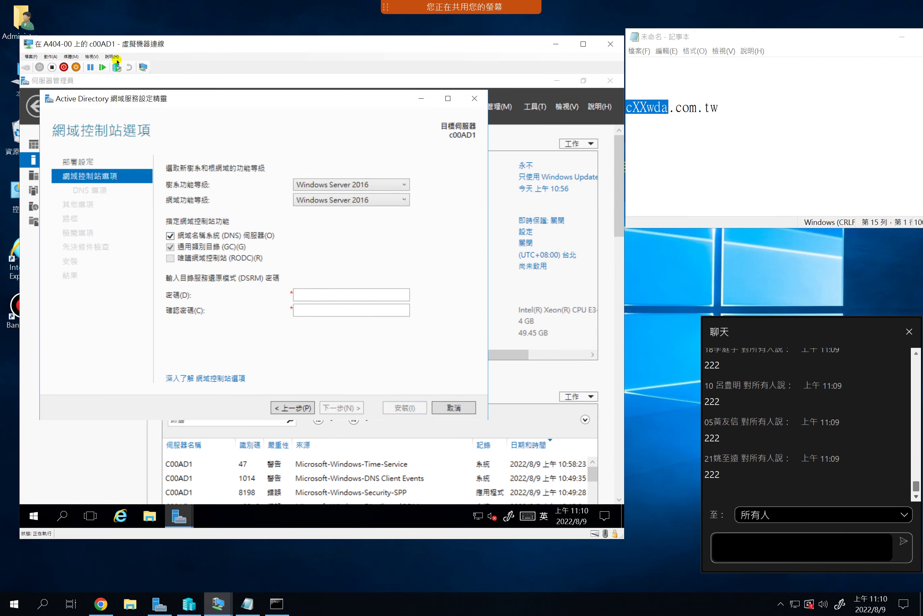
{"action": "left_click", "coordinate": [707, 118]}
{"action": "scroll", "coordinate": [710, 123], "scroll_direction": "up", "scroll_amount": 3}
{"action": "scroll", "coordinate": [710, 123], "scroll_direction": "down", "scroll_amount": 1}
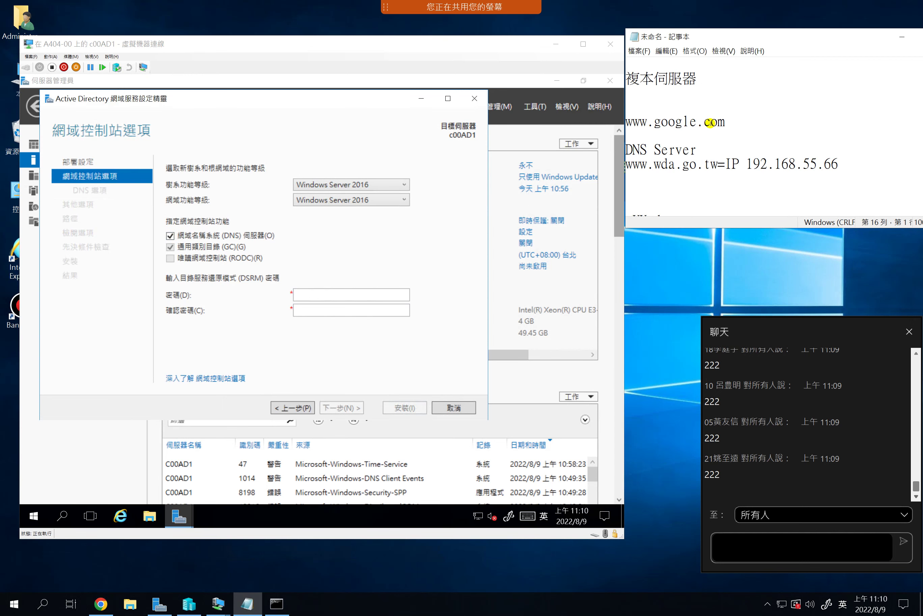
{"action": "left_click_drag", "start_coordinate": [719, 163], "coordinate": [626, 163]}
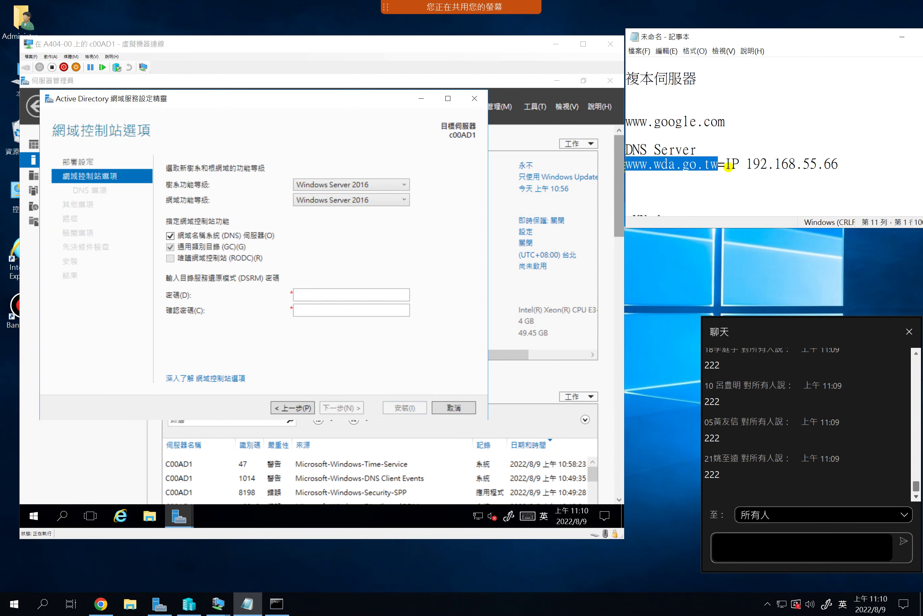
{"action": "left_click_drag", "start_coordinate": [703, 151], "coordinate": [625, 150]}
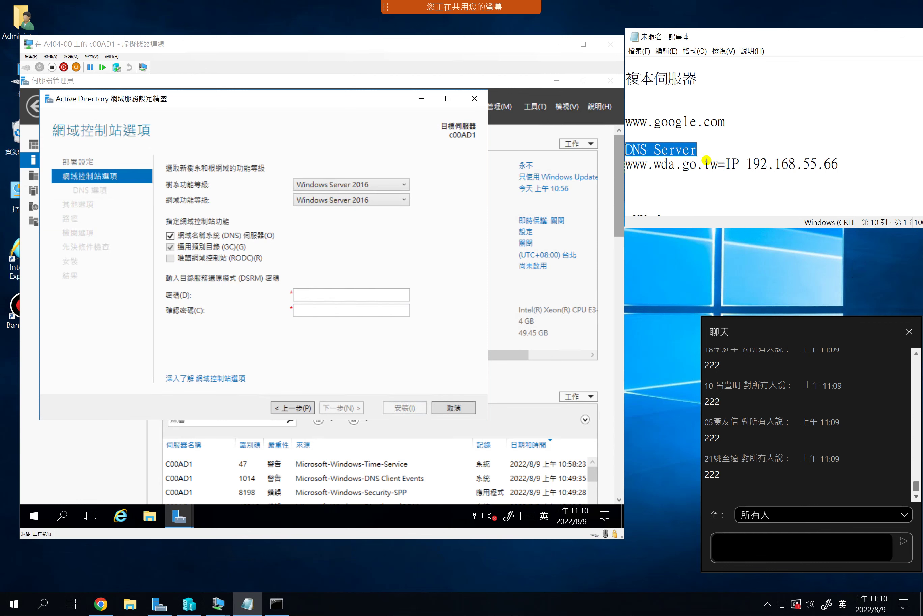
{"action": "left_click_drag", "start_coordinate": [746, 164], "coordinate": [840, 164]}
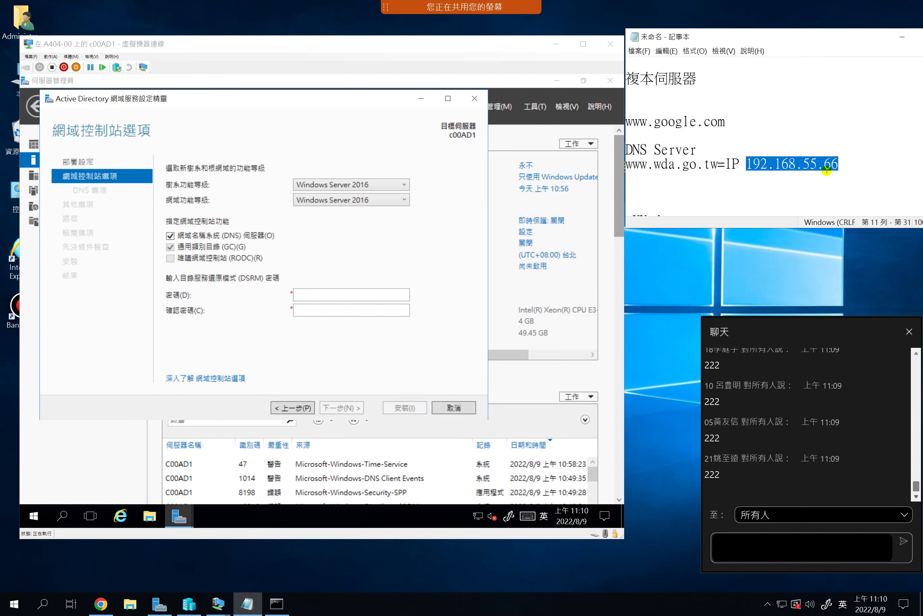
{"action": "left_click", "coordinate": [845, 162]}
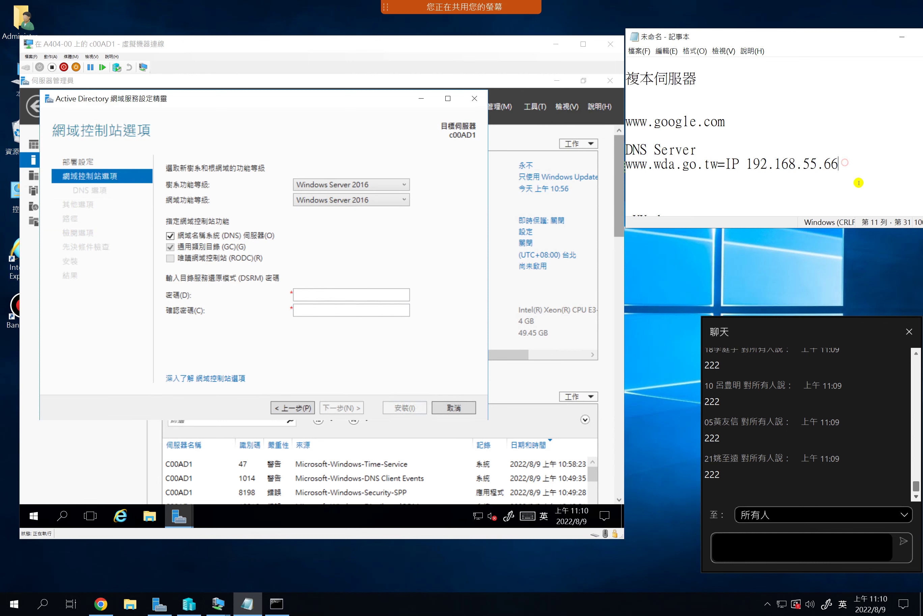
{"action": "key", "text": "Return"}
{"action": "key", "text": "BackSpace"}
{"action": "key", "text": "BackSpace"}
{"action": "key", "text": "BackSpace"}
{"action": "key", "text": "BackSpace"}
{"action": "type", "text": "解析"}
{"action": "key", "text": "Return"}
{"action": "key", "text": "shift+Down"}
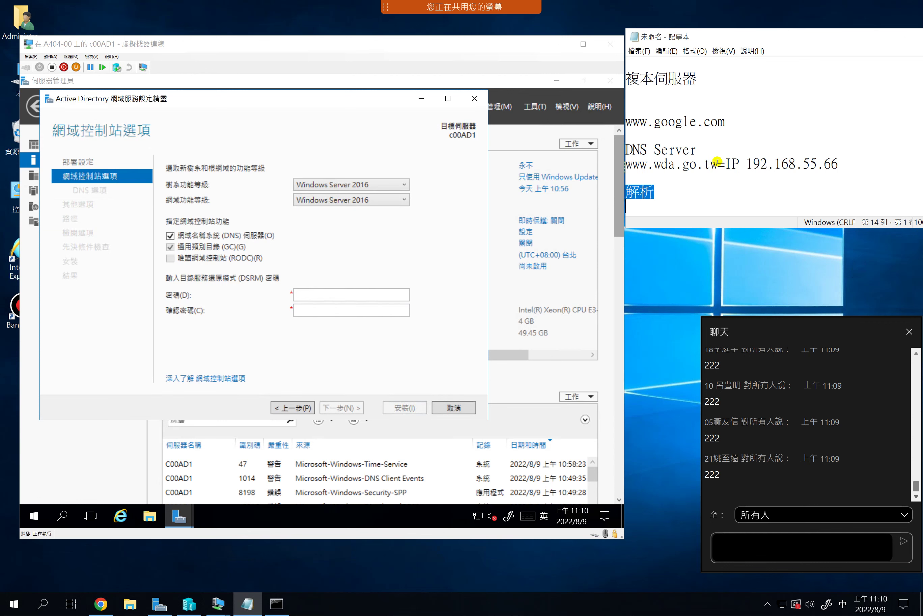
{"action": "left_click_drag", "start_coordinate": [718, 163], "coordinate": [639, 164]}
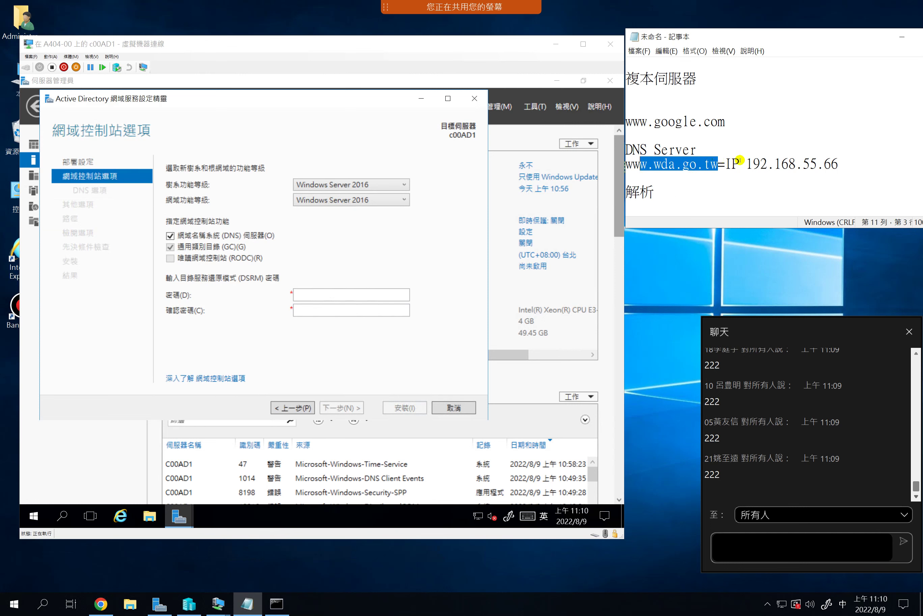
{"action": "left_click_drag", "start_coordinate": [745, 163], "coordinate": [841, 161]}
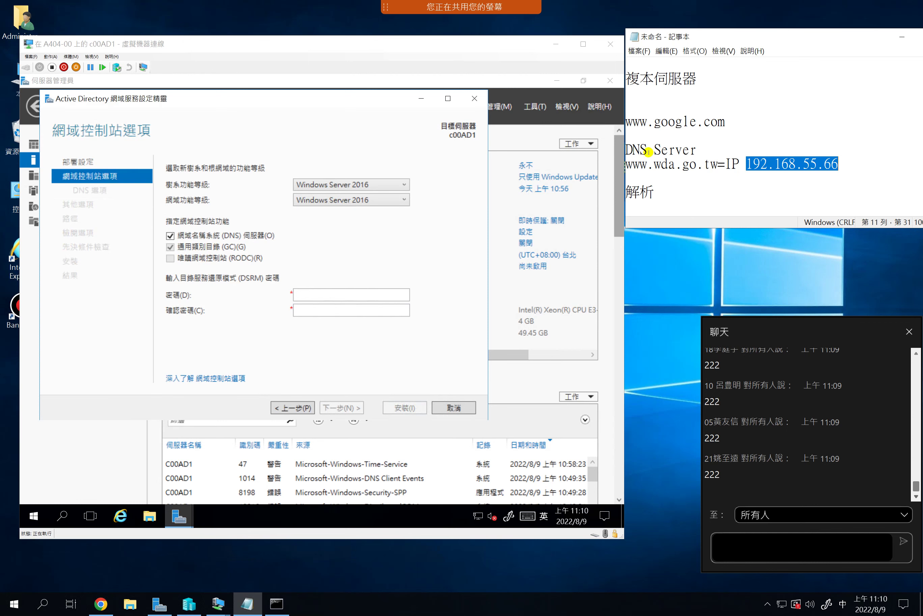
{"action": "left_click_drag", "start_coordinate": [648, 153], "coordinate": [629, 153]}
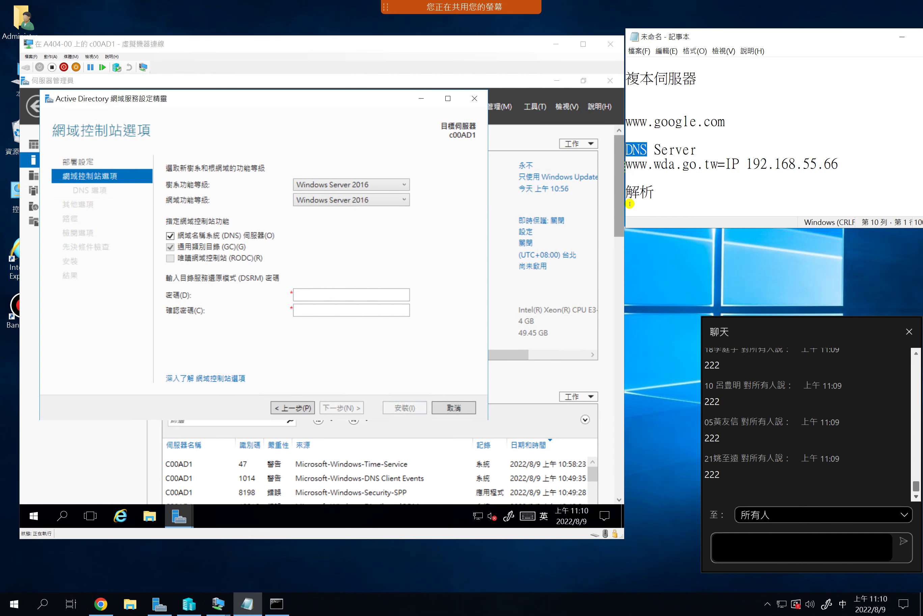
{"action": "left_click", "coordinate": [717, 164]}
{"action": "left_click_drag", "start_coordinate": [715, 164], "coordinate": [648, 163]}
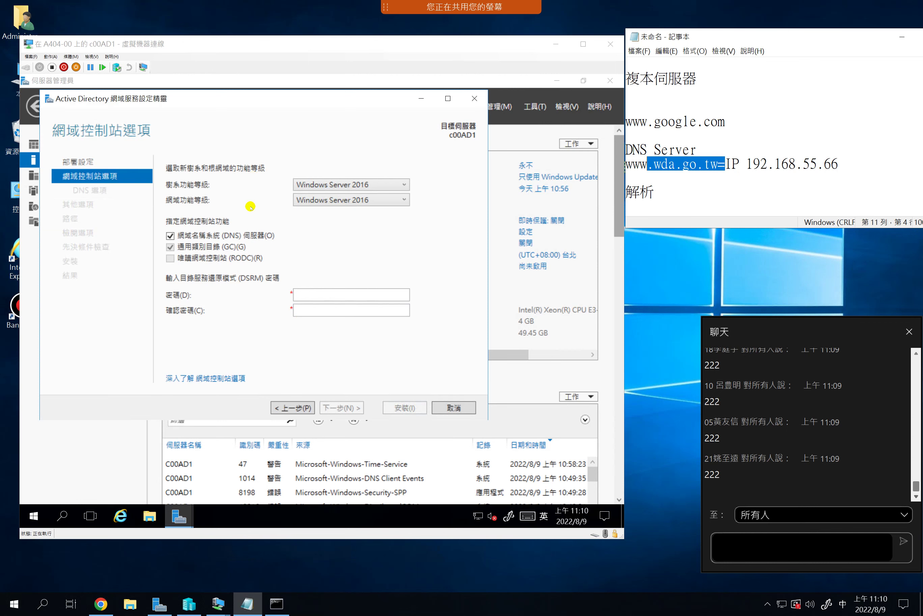
{"action": "left_click", "coordinate": [681, 165]}
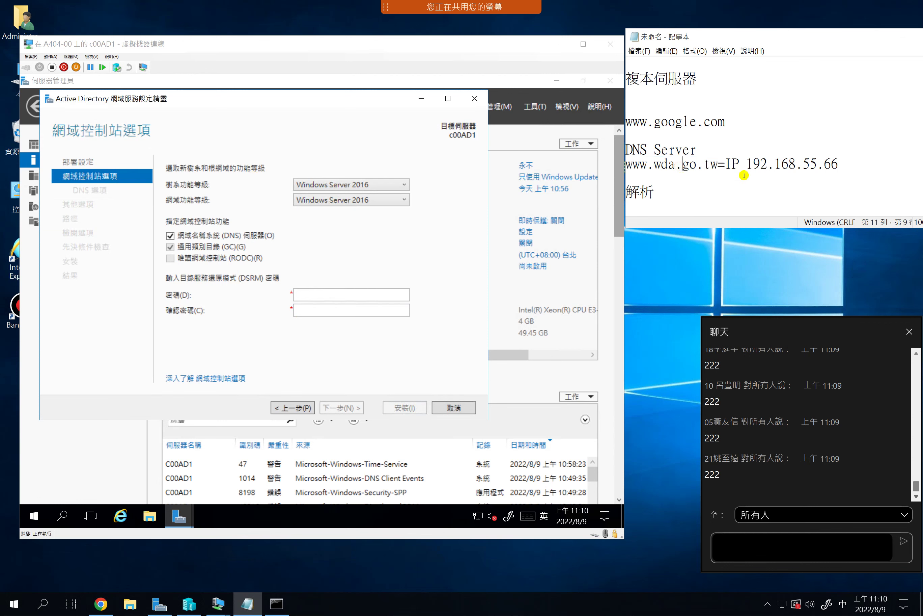
{"action": "left_click_drag", "start_coordinate": [746, 164], "coordinate": [840, 159]}
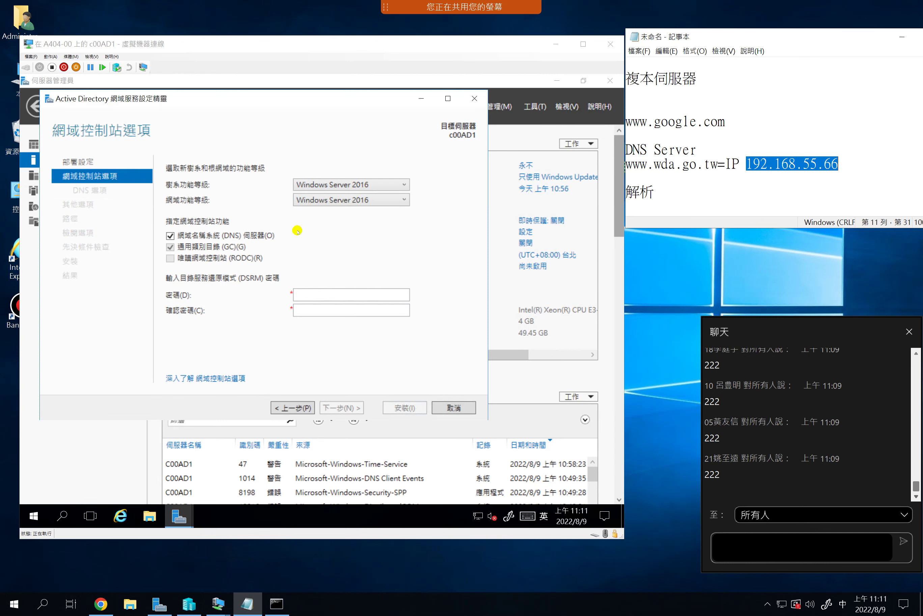
Reopen the AD DS wizard from the notification flag's 'Promote this server to a domain controller' link
{"action": "left_click", "coordinate": [533, 107]}
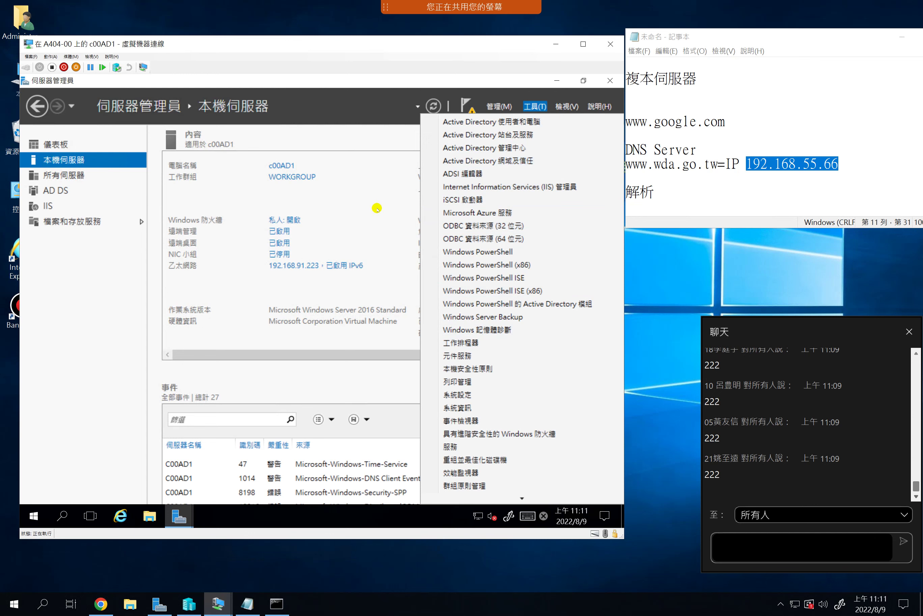
{"action": "left_click", "coordinate": [390, 132]}
{"action": "left_click", "coordinate": [466, 115]}
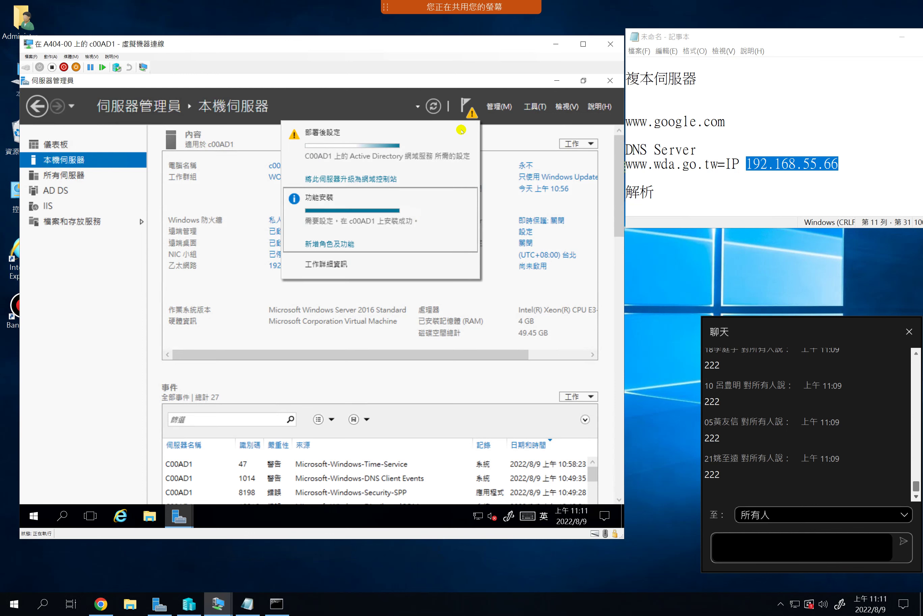
{"action": "left_click", "coordinate": [350, 179]}
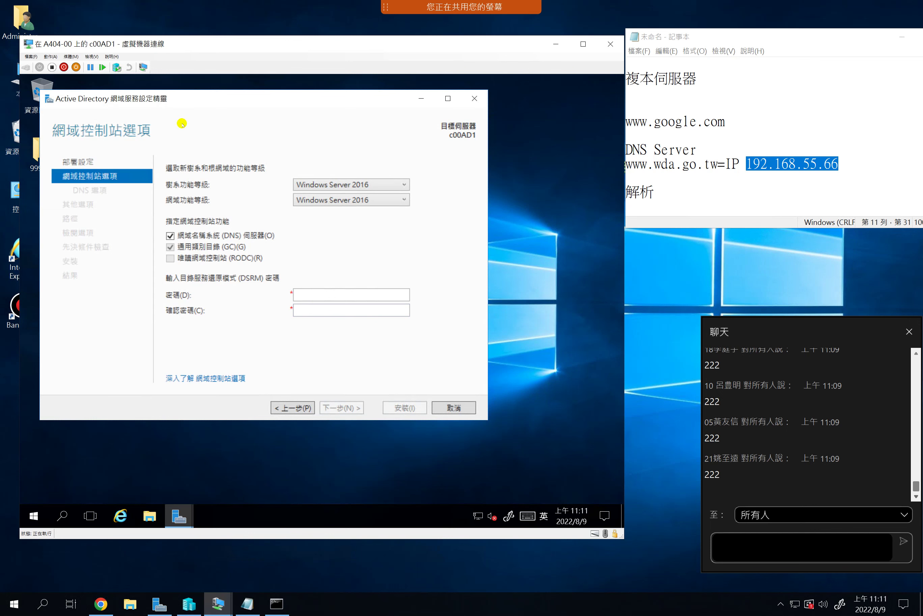
Enter the Directory Services Restore Mode password and confirm it
{"action": "left_click_drag", "start_coordinate": [171, 97], "coordinate": [199, 93]}
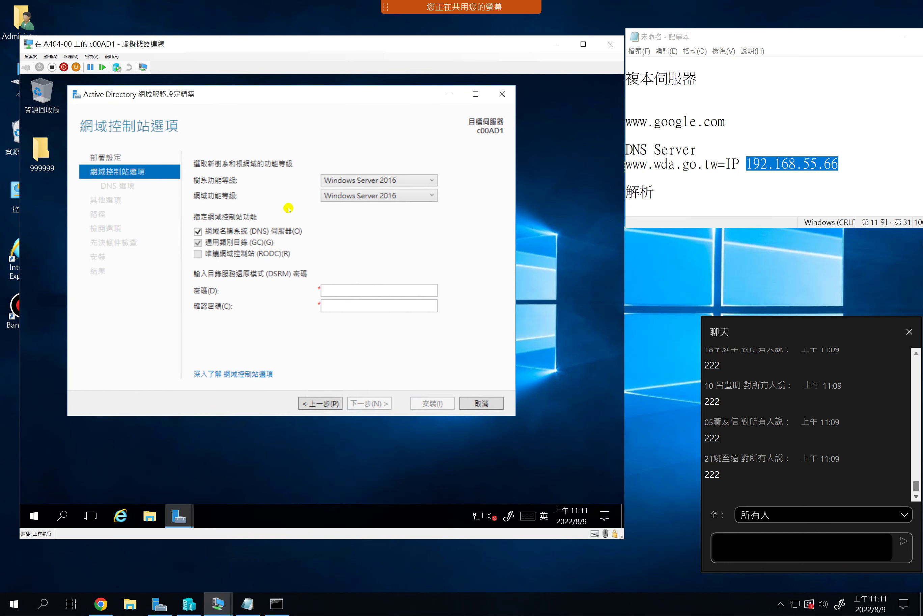
{"action": "left_click", "coordinate": [336, 289]}
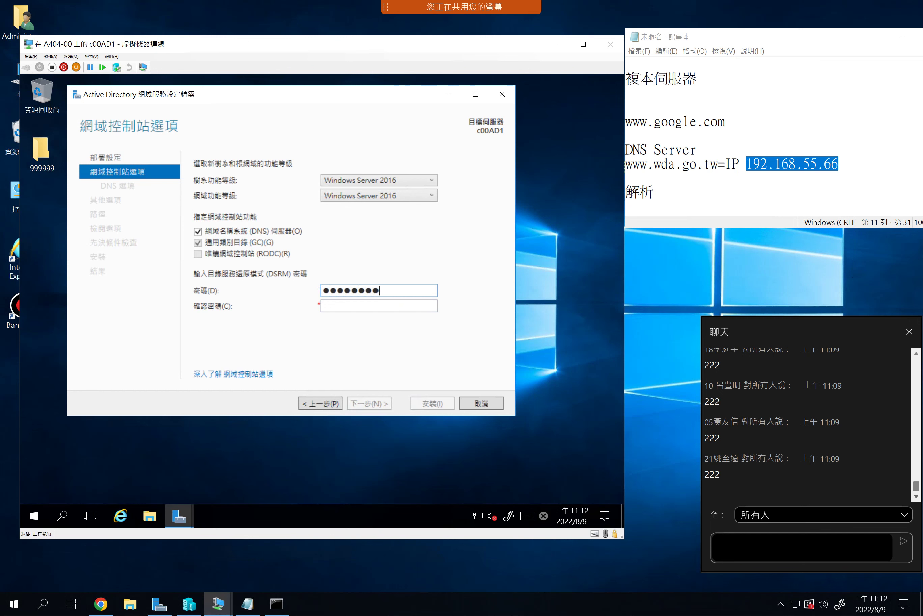
{"action": "key", "text": "Tab"}
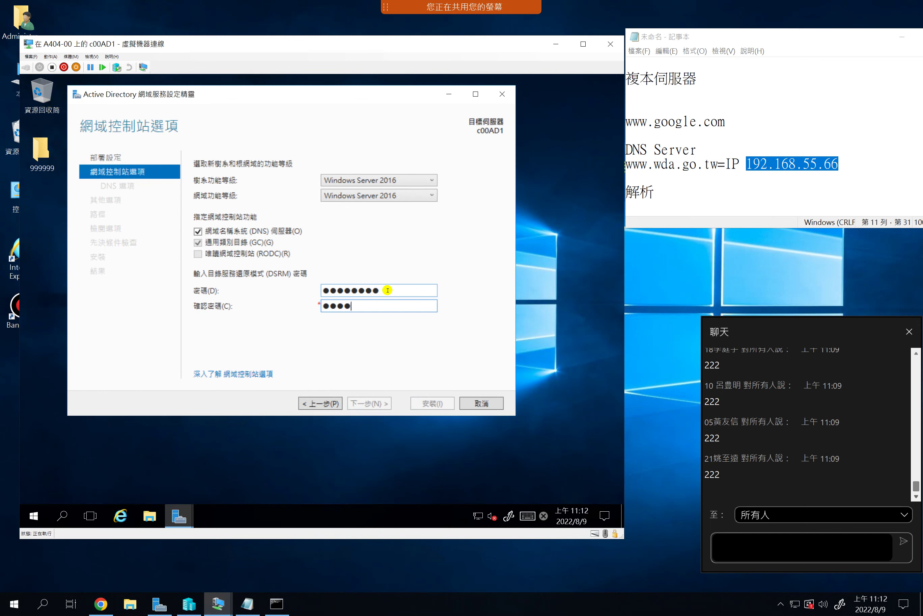
{"action": "type", "text": "P@ssw0rd1"}
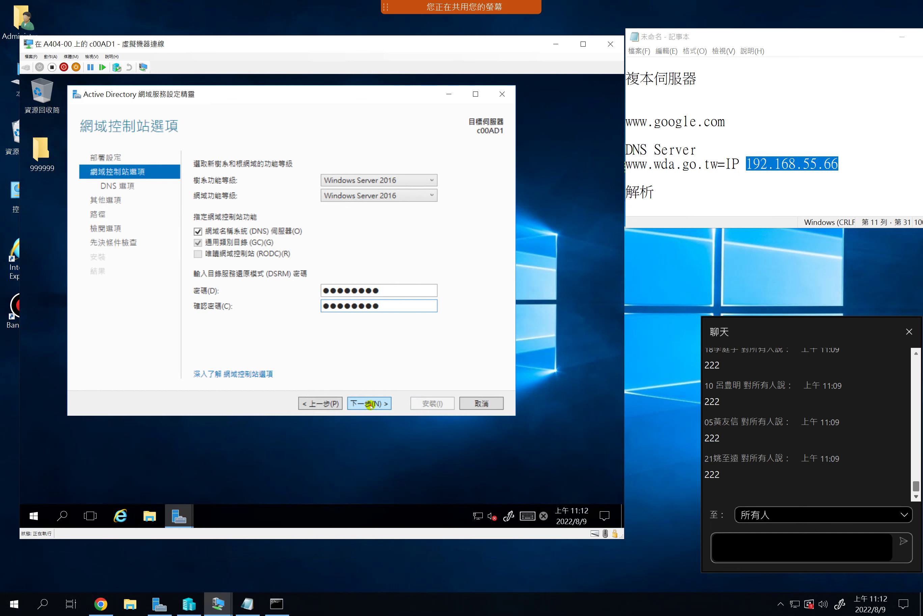
Advance to DNS Options, review the full delegation warning and dismiss it
{"action": "left_click", "coordinate": [369, 404]}
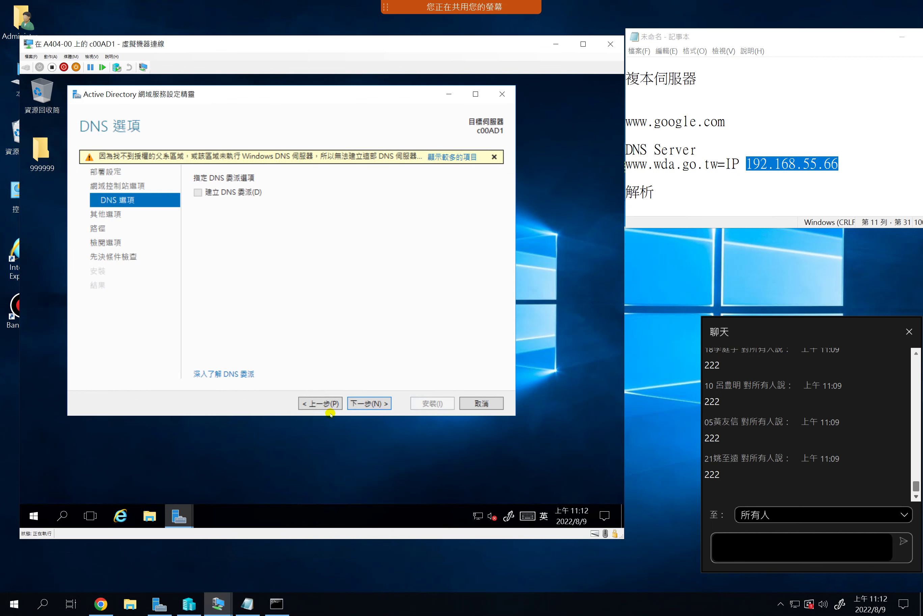
{"action": "left_click", "coordinate": [320, 403]}
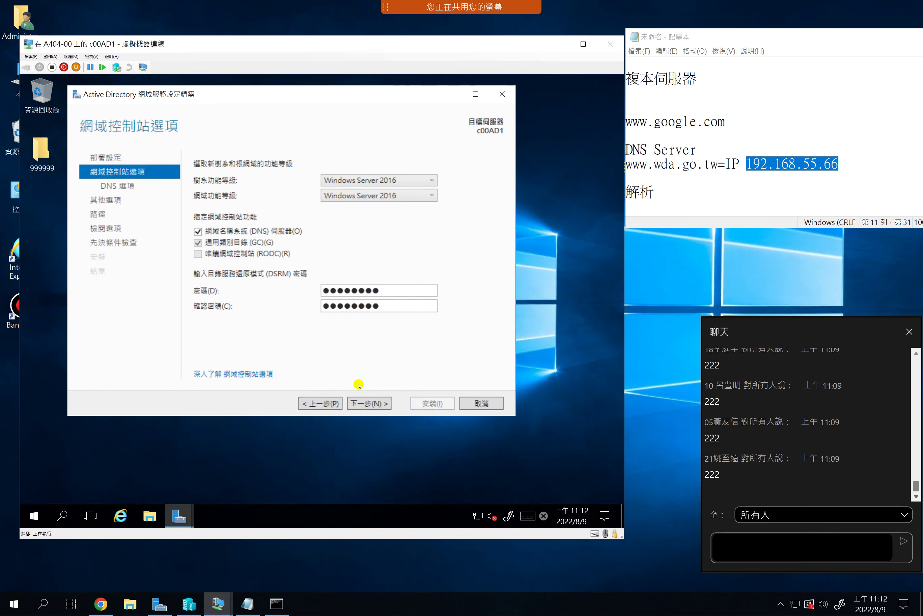
{"action": "left_click", "coordinate": [375, 403]}
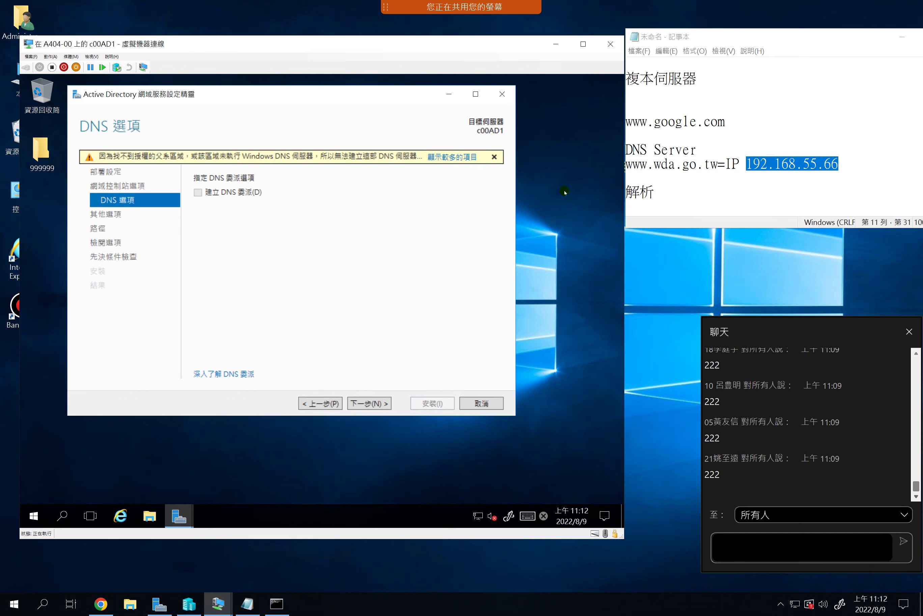
{"action": "left_click", "coordinate": [453, 157]}
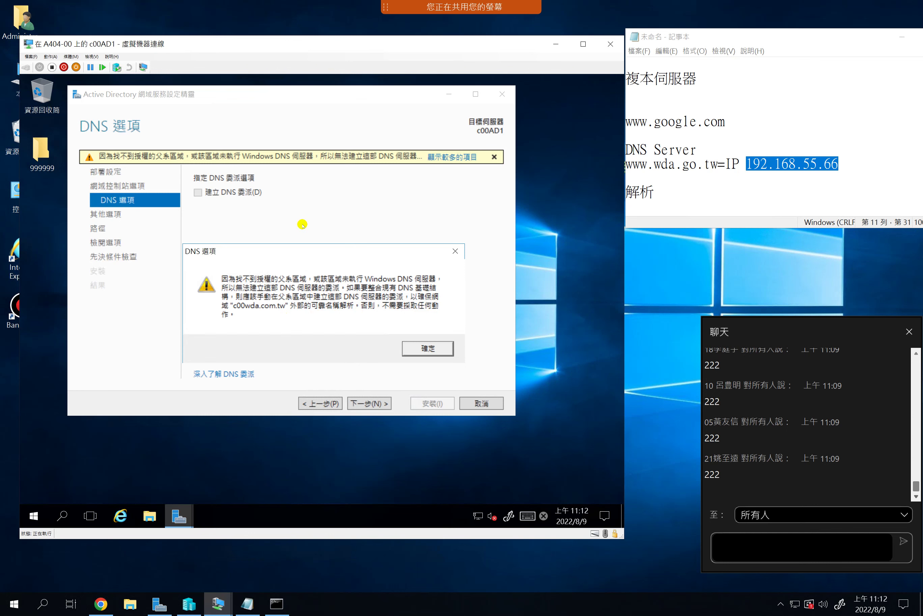
{"action": "left_click", "coordinate": [428, 347]}
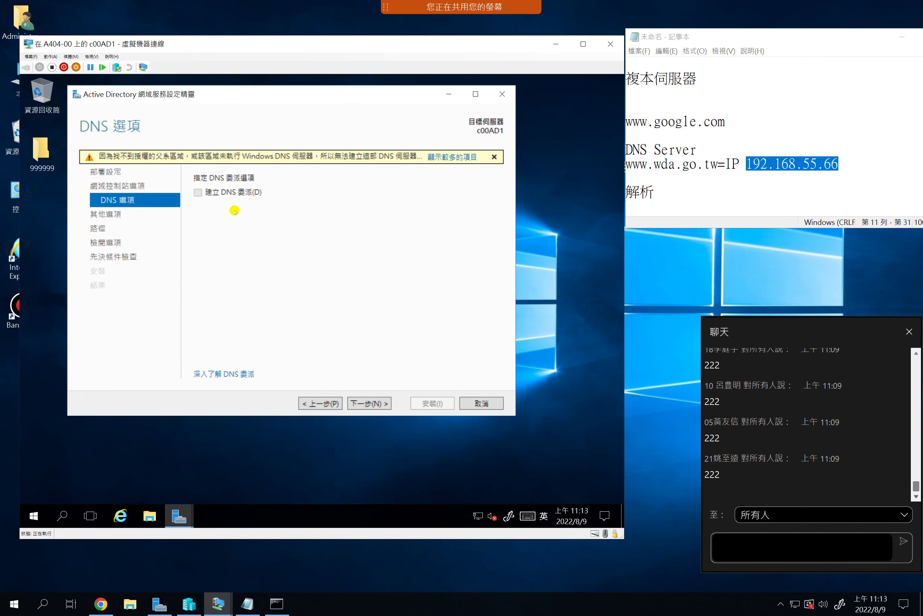
Move on to Additional Options with NetBIOS name C00WDA, minimizing Bandicam locally
{"action": "left_click", "coordinate": [366, 404]}
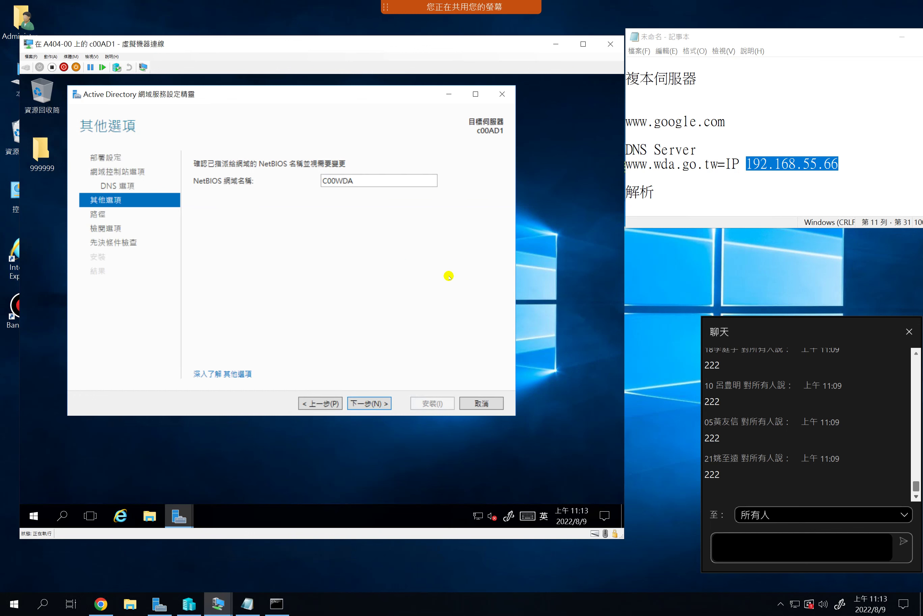
{"action": "left_click", "coordinate": [611, 7]}
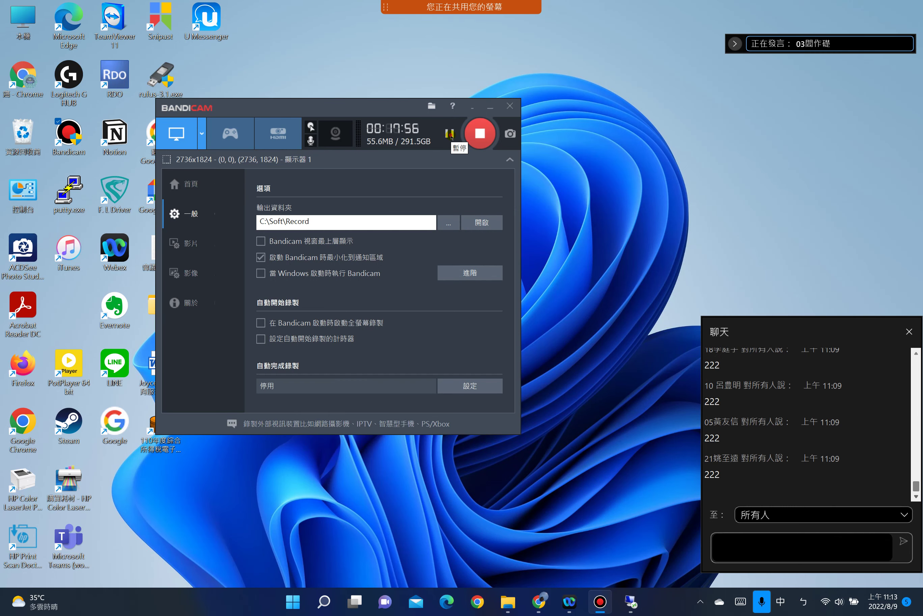
{"action": "left_click", "coordinate": [600, 602]}
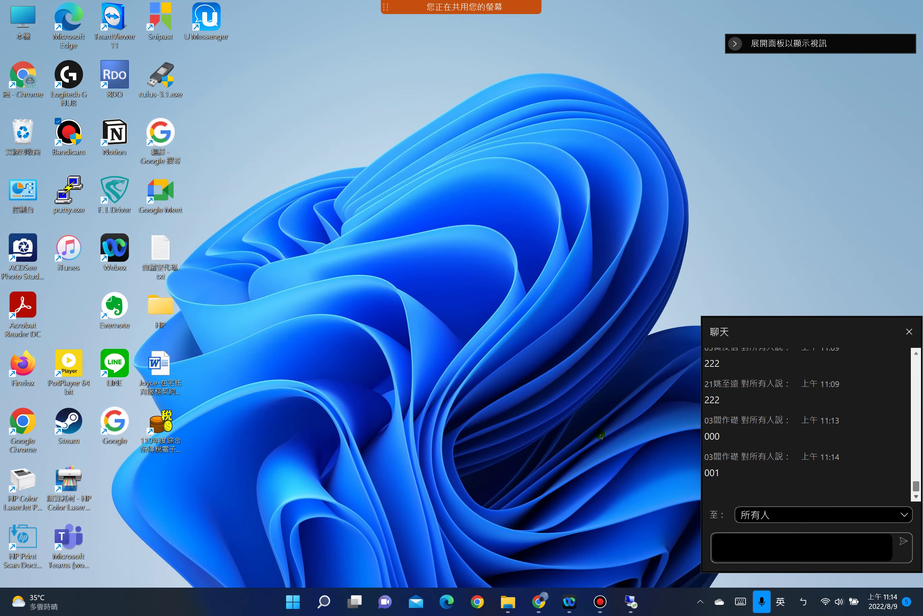
{"action": "left_click", "coordinate": [631, 602]}
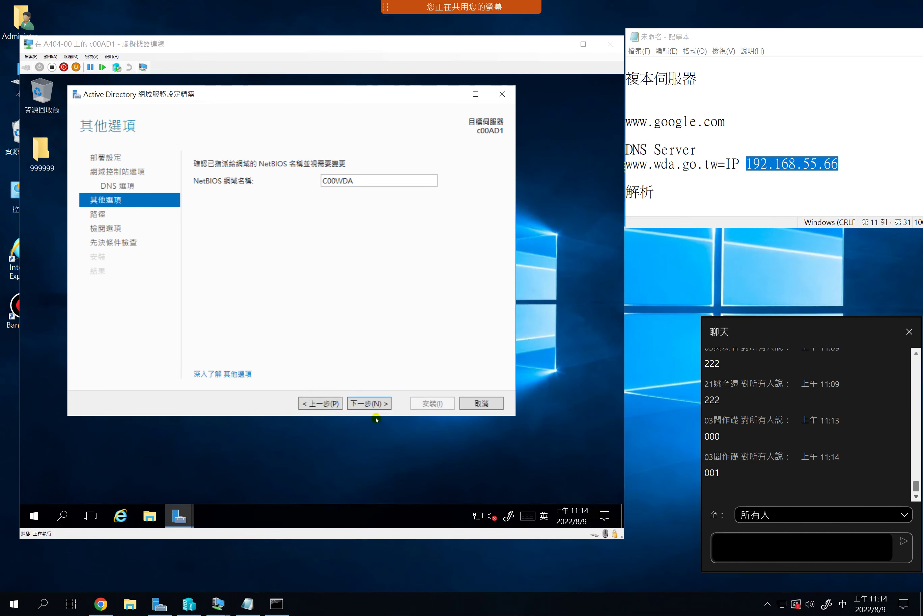
Accept NetBIOS name C00WDA and the default NTDS and SYSVOL paths
{"action": "left_click", "coordinate": [369, 402]}
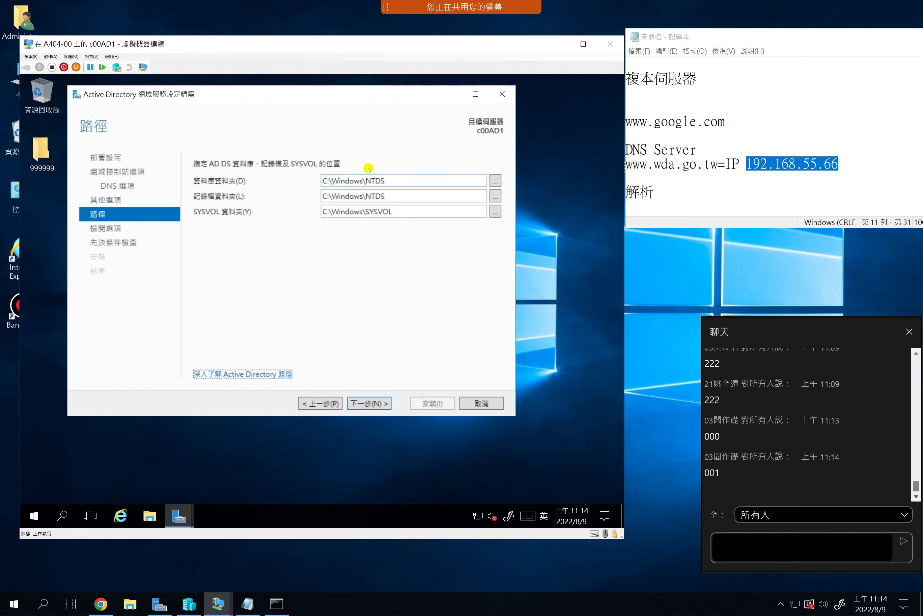
{"action": "left_click", "coordinate": [368, 402]}
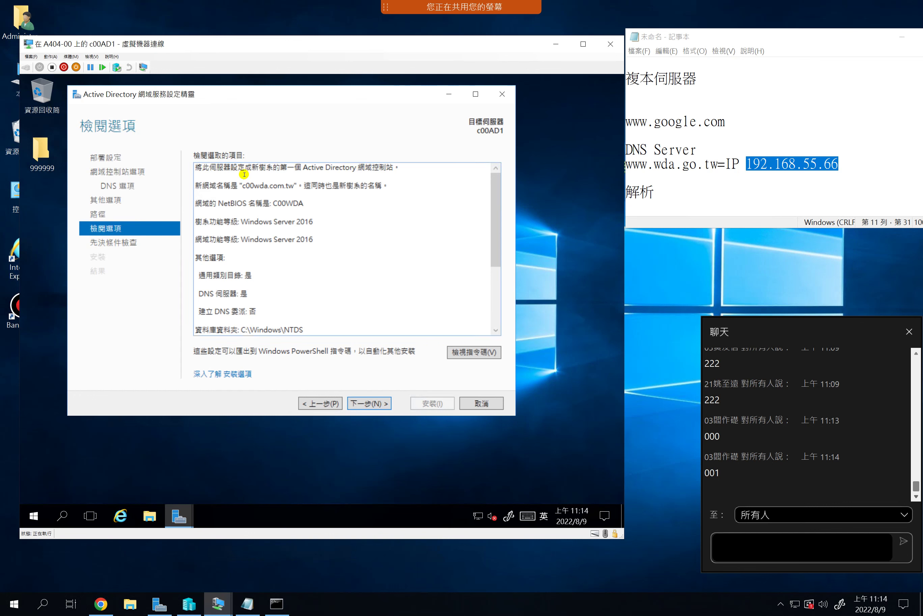
Review the summary for new domain c00wda.com.tw and run the prerequisite check
{"action": "left_click", "coordinate": [211, 207]}
{"action": "key", "text": "ctrl+a"}
{"action": "left_click", "coordinate": [274, 206]}
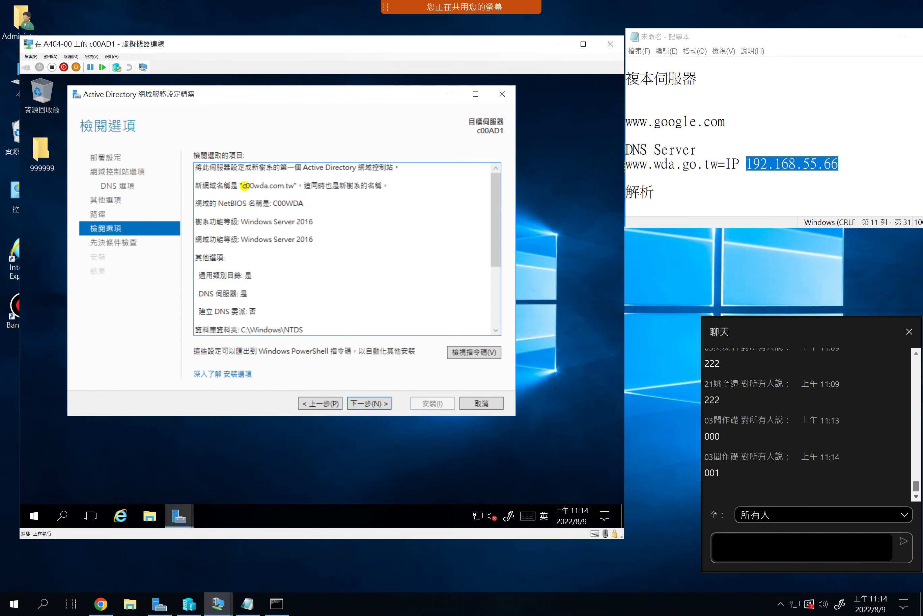
{"action": "left_click_drag", "start_coordinate": [244, 184], "coordinate": [304, 203]}
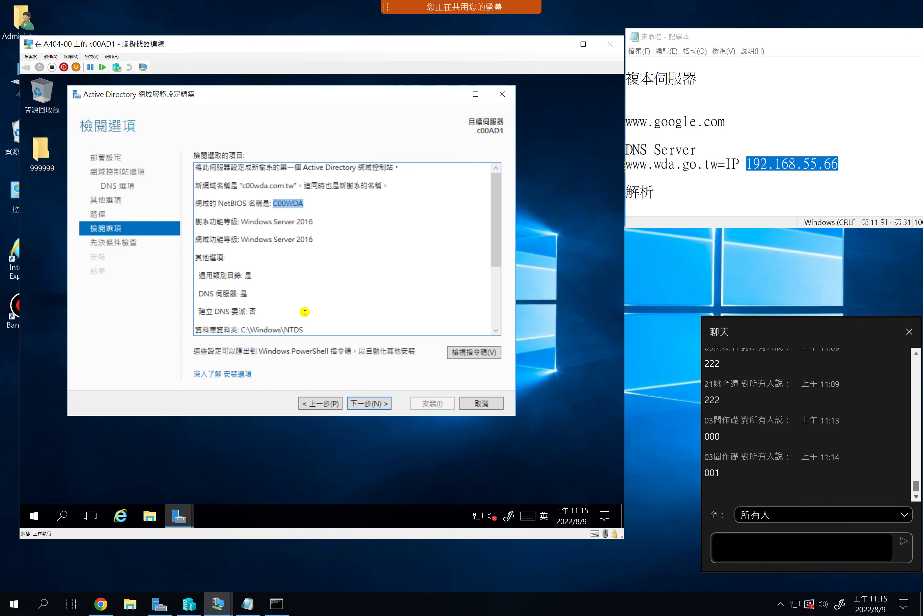
{"action": "left_click", "coordinate": [363, 404]}
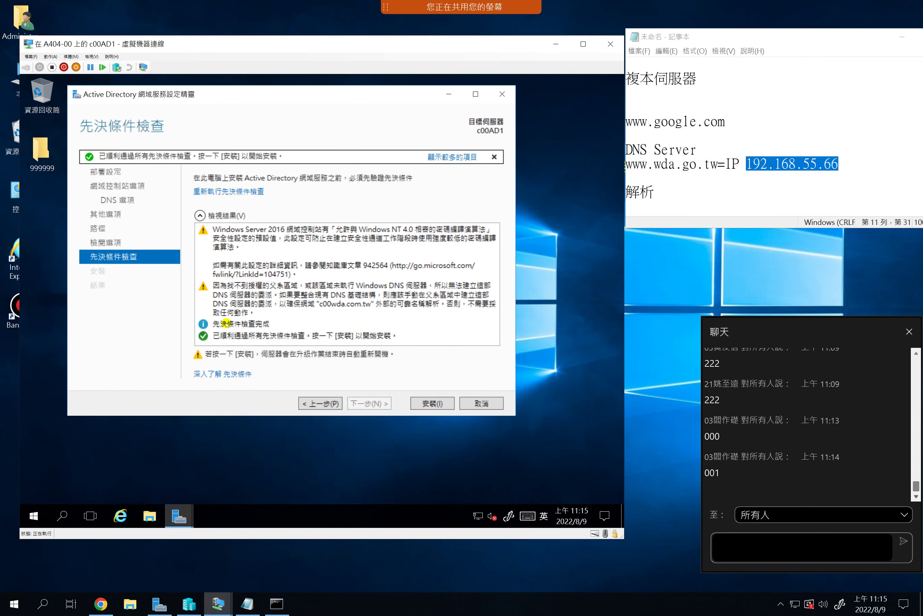
Start the installation to promote c00AD1 to a domain controller
{"action": "left_click", "coordinate": [424, 404]}
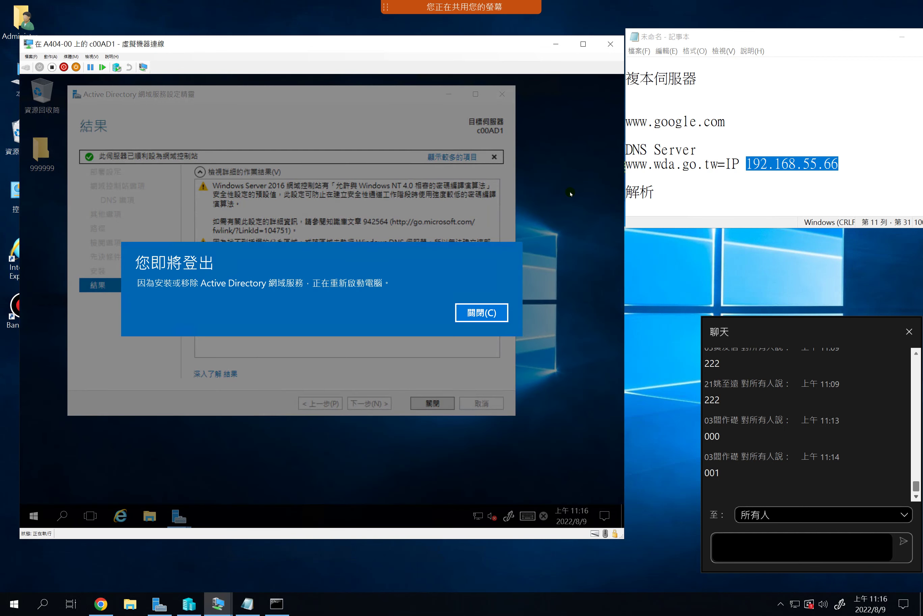
Dismiss the 'You're about to be signed out' restart notice
{"action": "left_click", "coordinate": [349, 301]}
{"action": "left_click", "coordinate": [491, 313]}
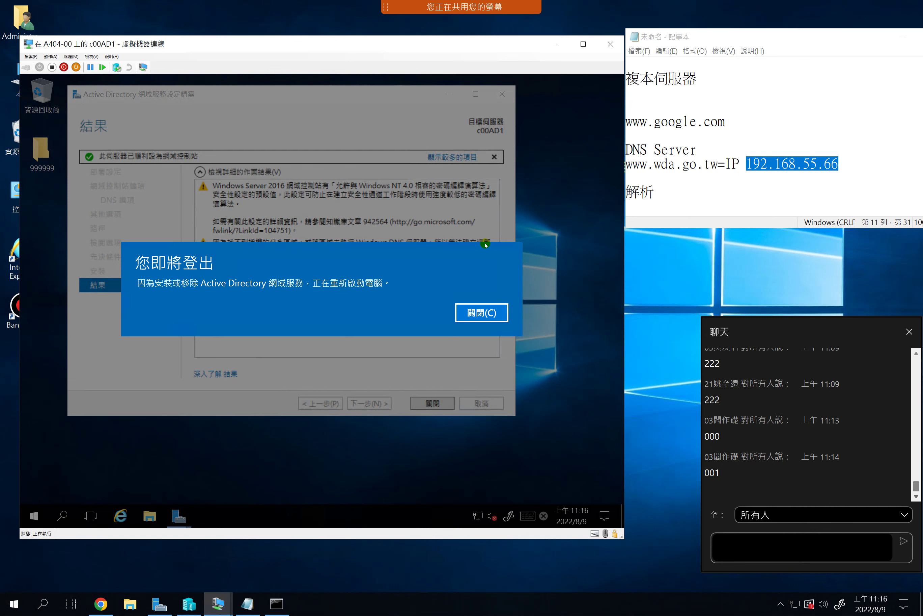
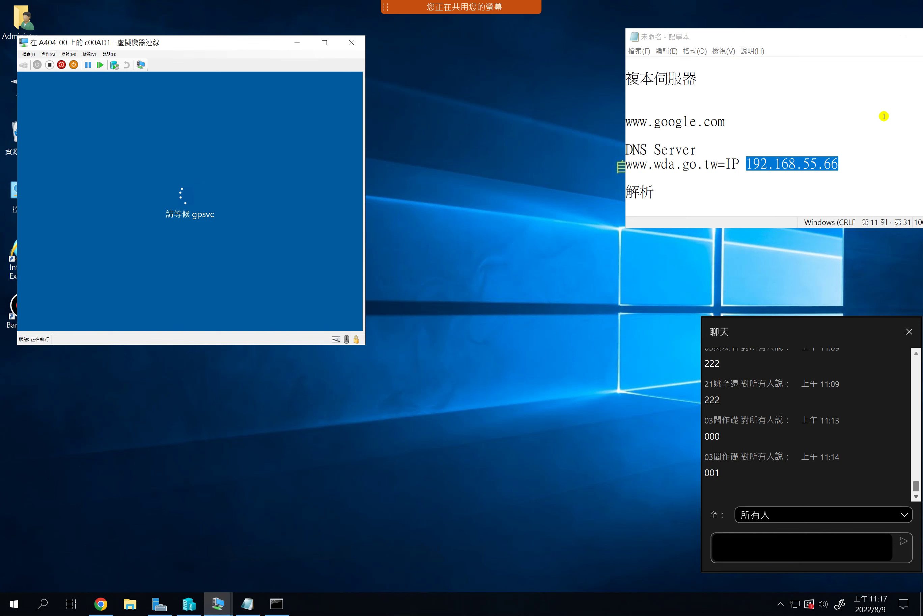
Mute and then unmute the meeting microphone
{"action": "mouse_move", "coordinate": [419, 16]}
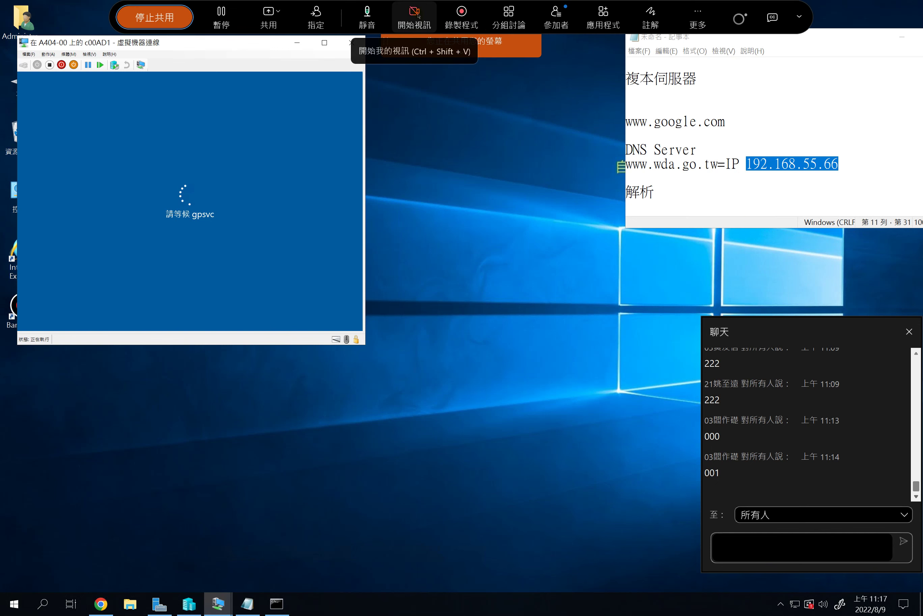
{"action": "left_click", "coordinate": [368, 16]}
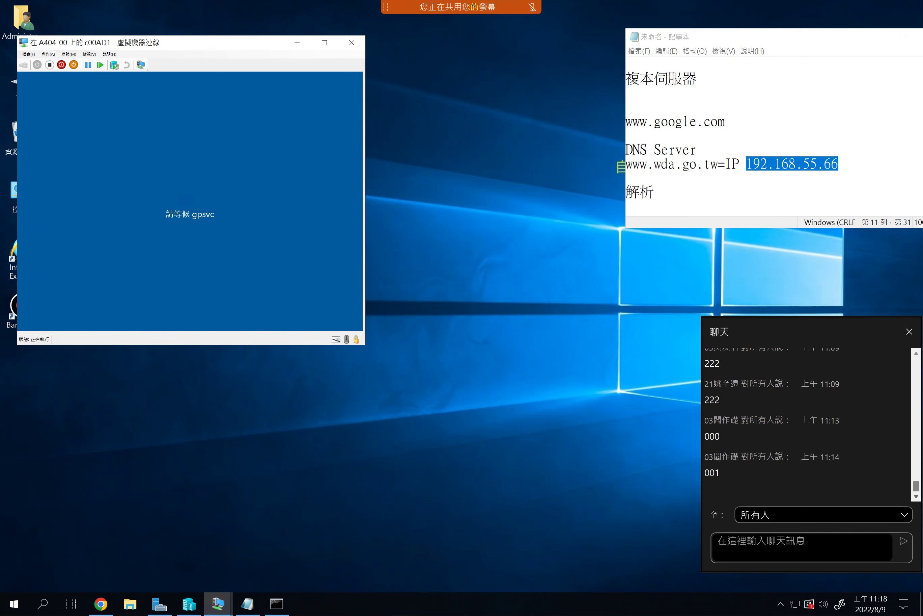
{"action": "left_click", "coordinate": [379, 19]}
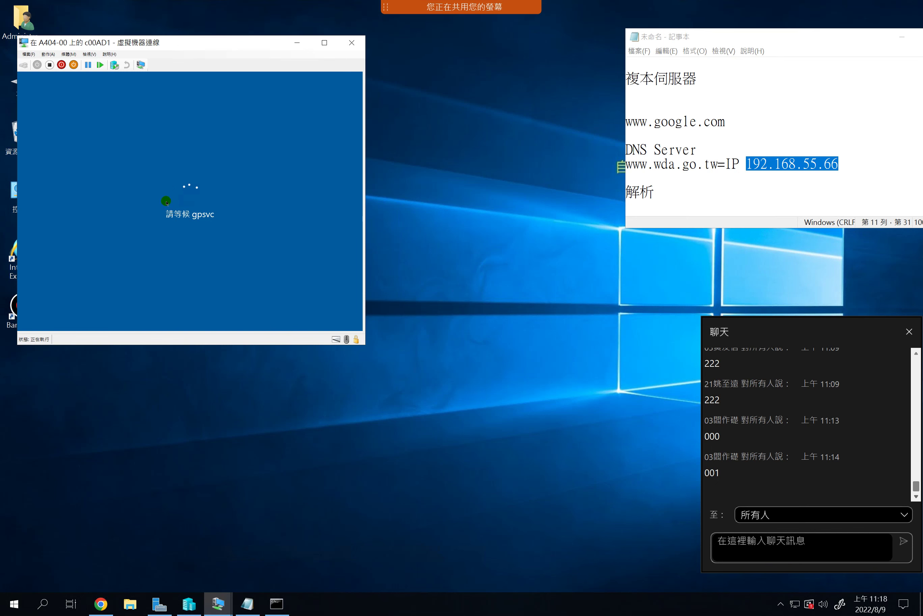
Move the c00AD1 console window to the middle of the screen
{"action": "left_click", "coordinate": [183, 45]}
{"action": "left_click_drag", "start_coordinate": [182, 45], "coordinate": [225, 66]}
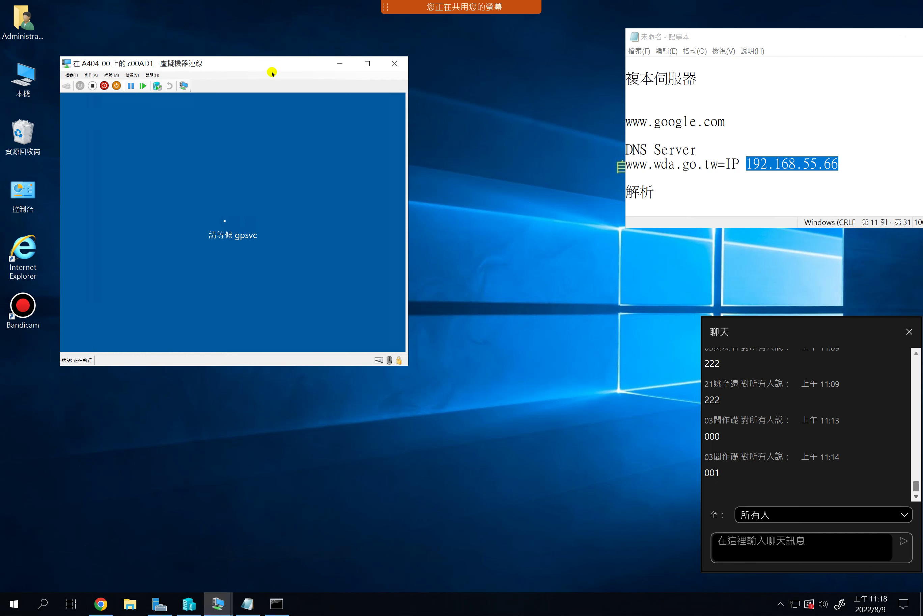
{"action": "left_click_drag", "start_coordinate": [278, 63], "coordinate": [415, 48]}
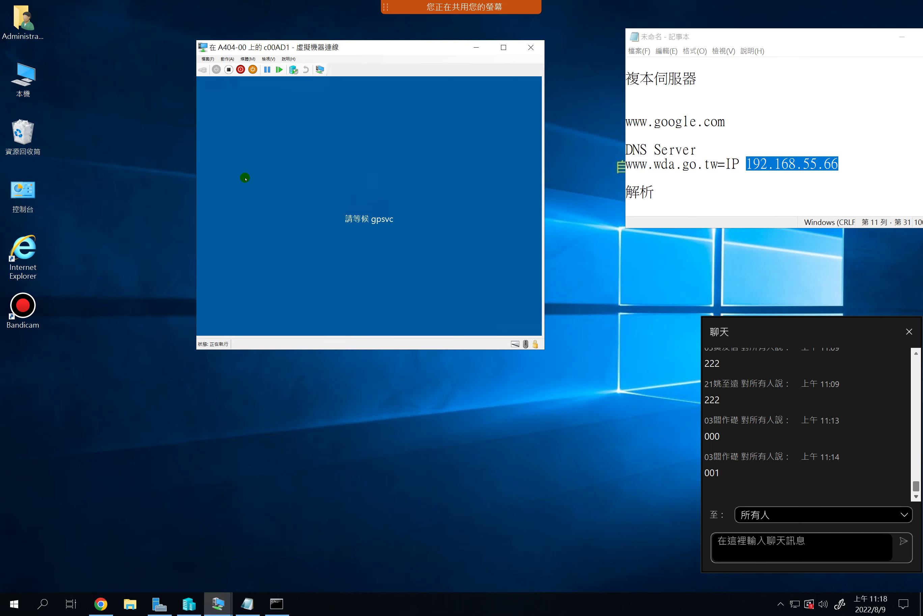
Bring the c00Server01 console to the front and minimize Hyper-V Manager
{"action": "mouse_move", "coordinate": [217, 602]}
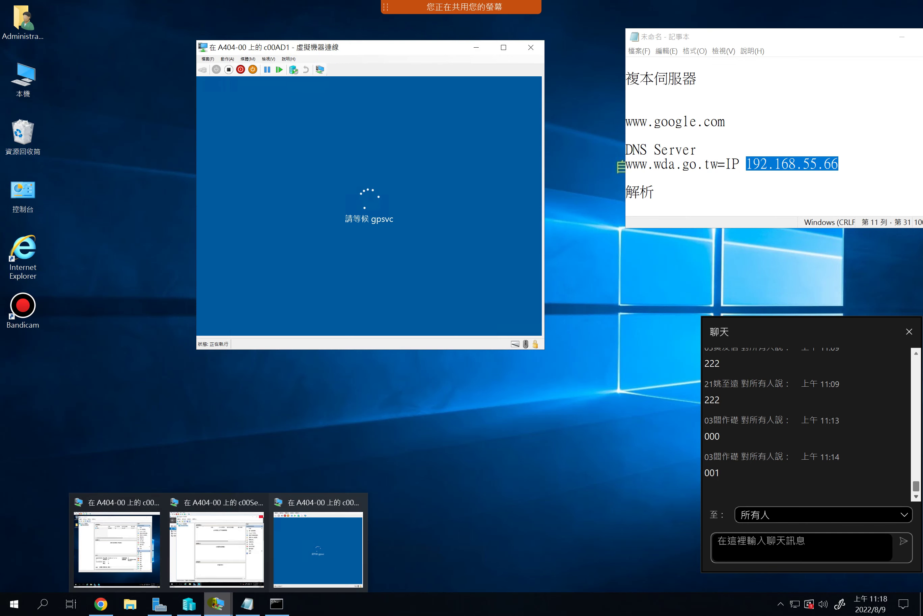
{"action": "left_click", "coordinate": [126, 561]}
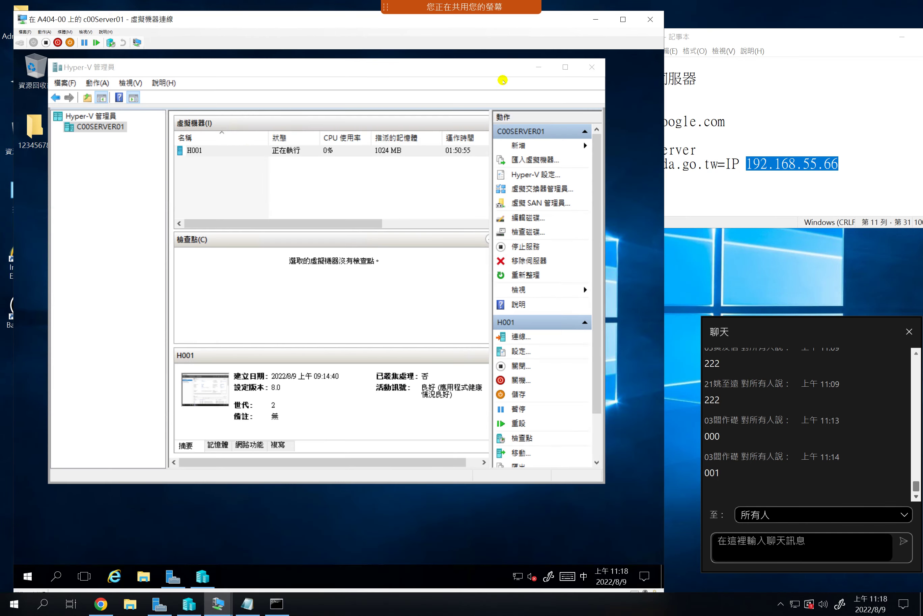
{"action": "left_click", "coordinate": [539, 67]}
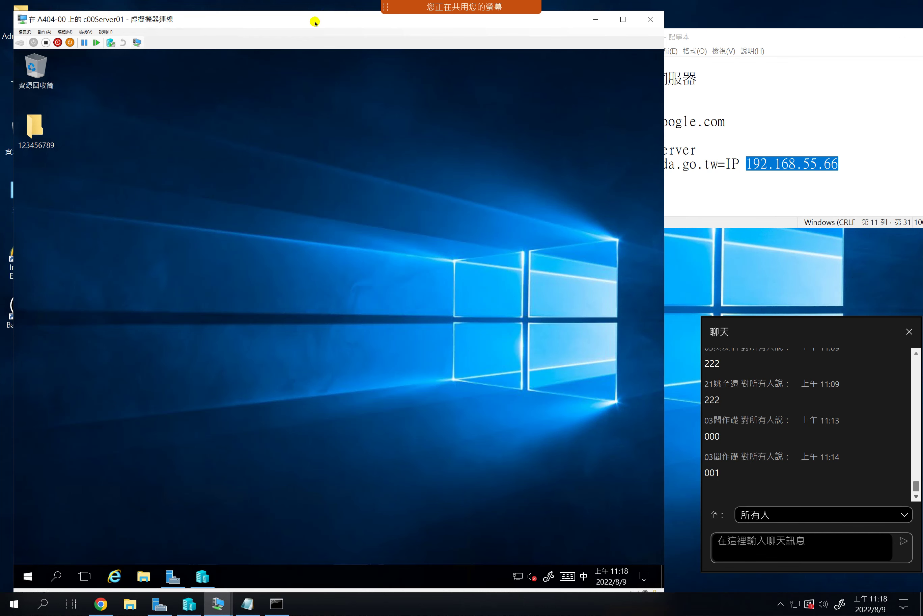
Place c00AD1 top right and restore c00Server01's Server Manager on its Local Server page
{"action": "left_click_drag", "start_coordinate": [274, 24], "coordinate": [287, 114]}
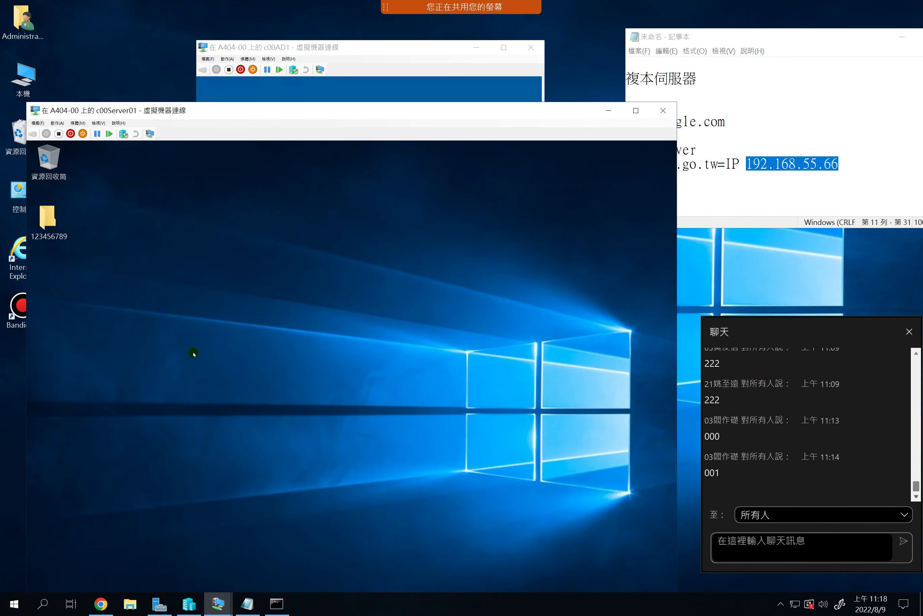
{"action": "left_click_drag", "start_coordinate": [299, 49], "coordinate": [463, 17]}
{"action": "left_click_drag", "start_coordinate": [329, 112], "coordinate": [278, 105]}
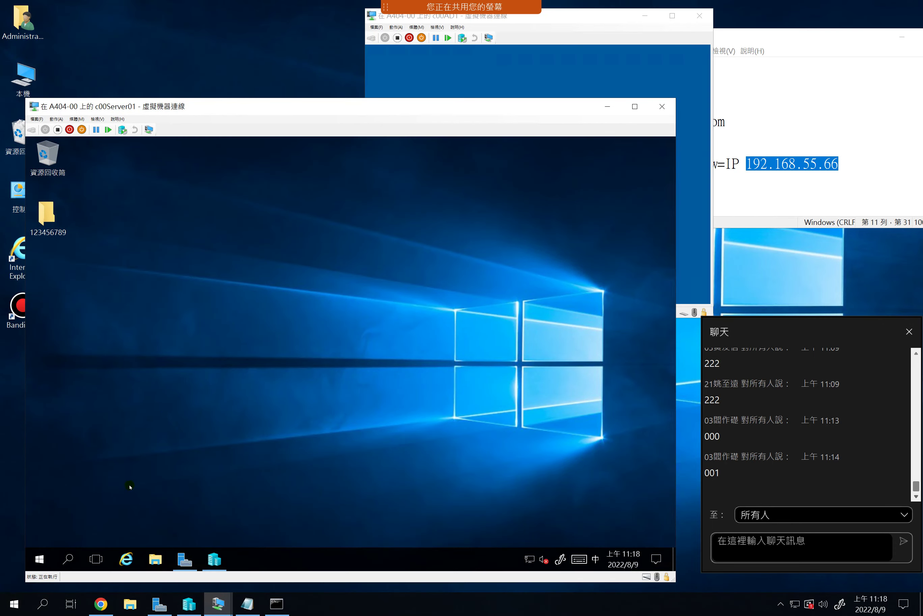
{"action": "left_click", "coordinate": [184, 559]}
{"action": "left_click_drag", "start_coordinate": [198, 139], "coordinate": [198, 139]}
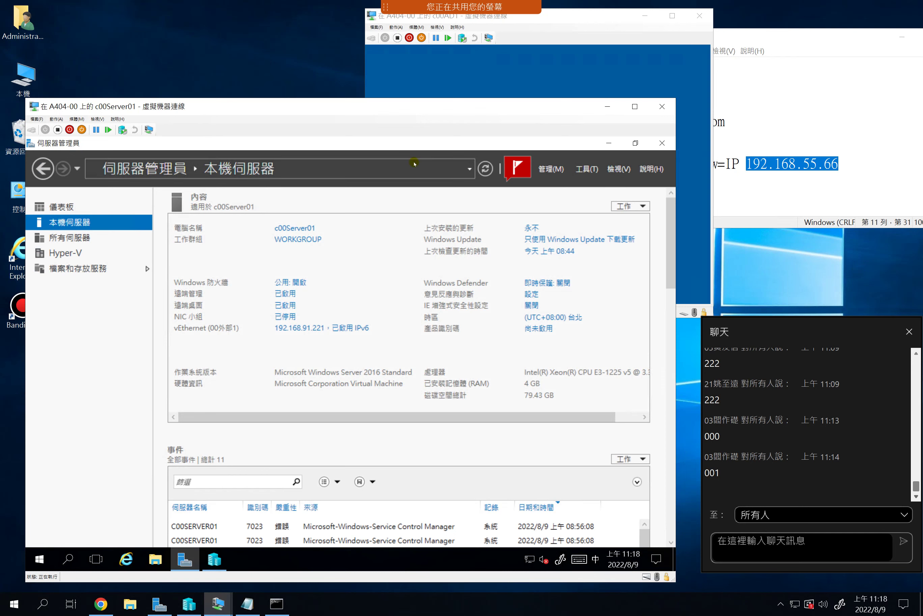
Open Computer Management on c00Server01 and select Administrator under Local Users and Groups > Users
{"action": "left_click", "coordinate": [330, 245]}
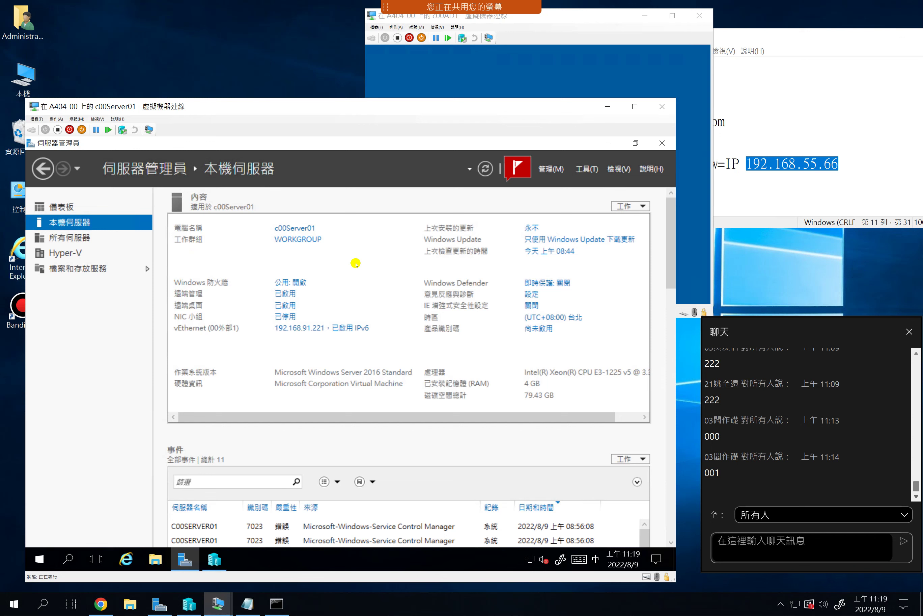
{"action": "left_click", "coordinate": [588, 170]}
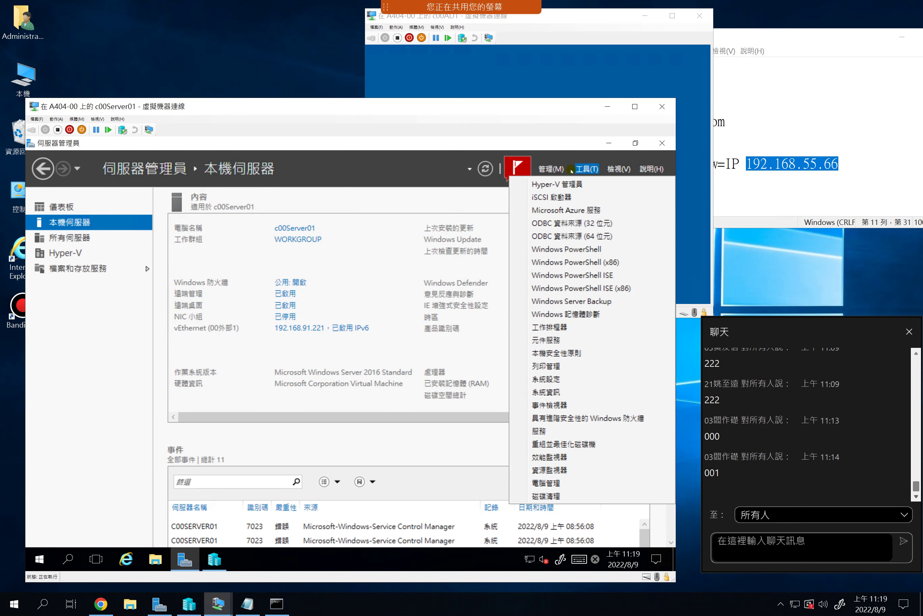
{"action": "left_click", "coordinate": [533, 483]}
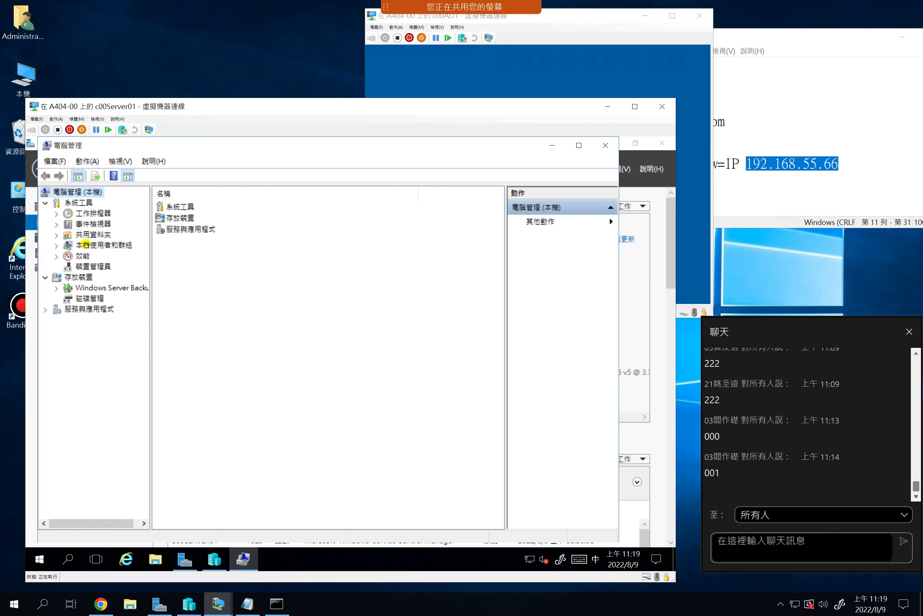
{"action": "left_click", "coordinate": [86, 244]}
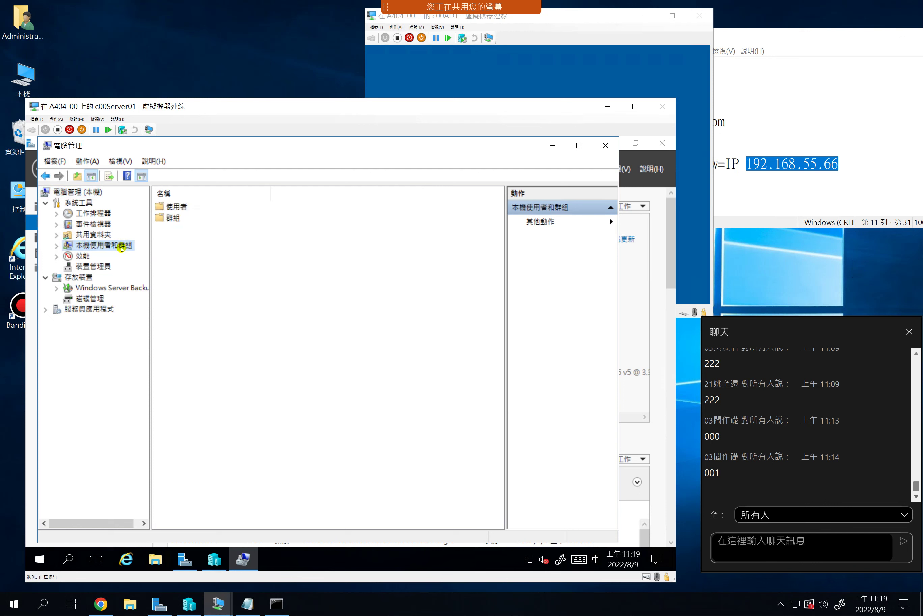
{"action": "double_click", "coordinate": [175, 207]}
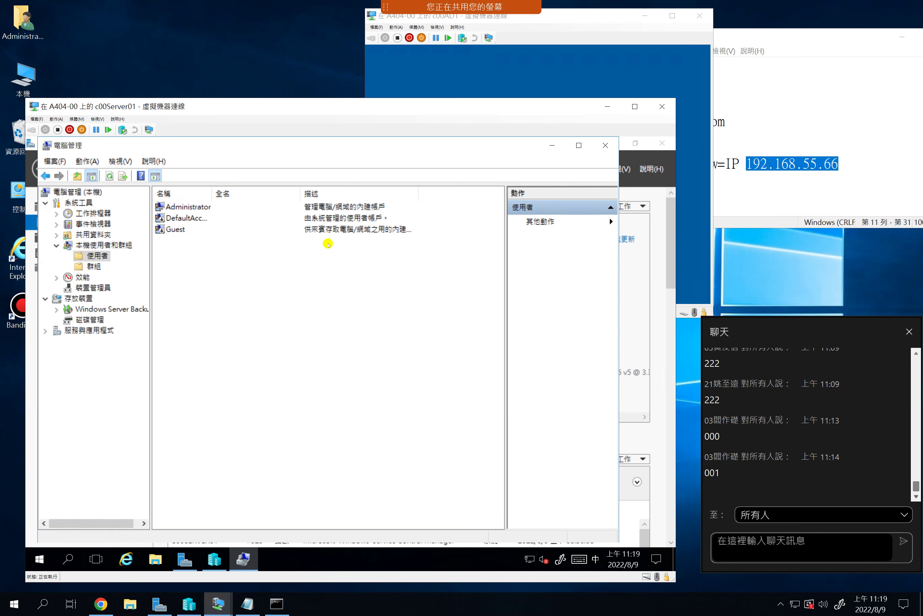
{"action": "left_click", "coordinate": [184, 207]}
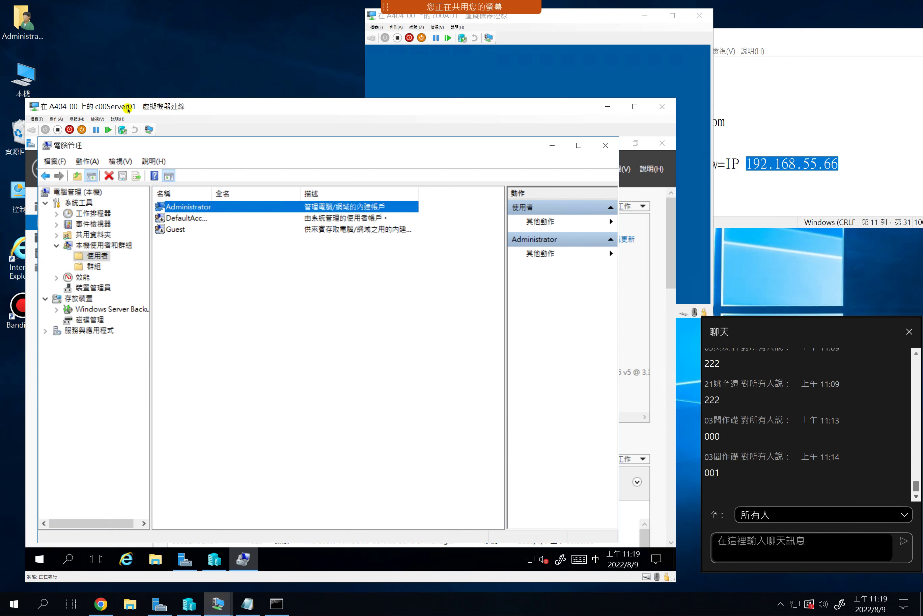
{"action": "left_click", "coordinate": [216, 602]}
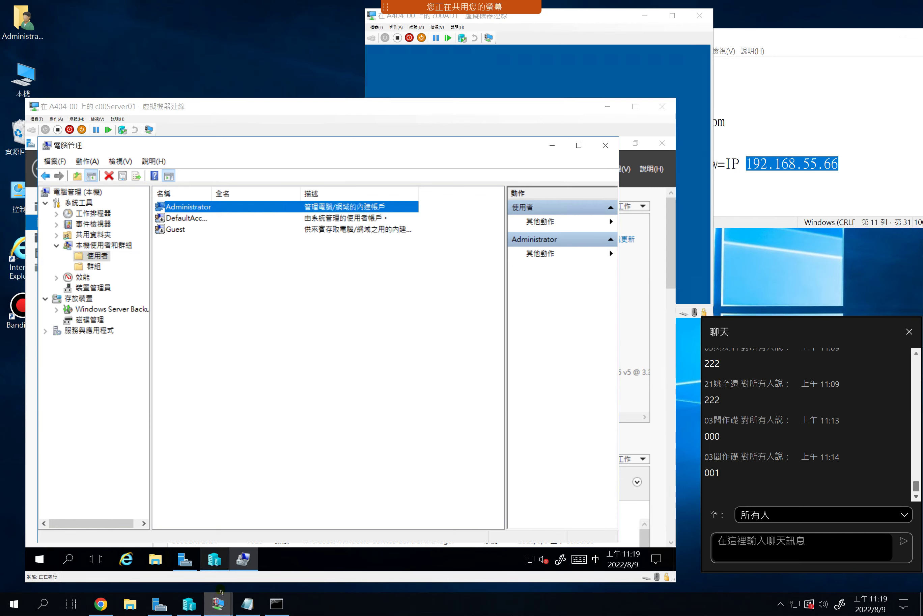
Bring c00Server02's console forward, dismiss the updates notice, and minimize Hyper-V Manager
{"action": "left_click", "coordinate": [229, 558]}
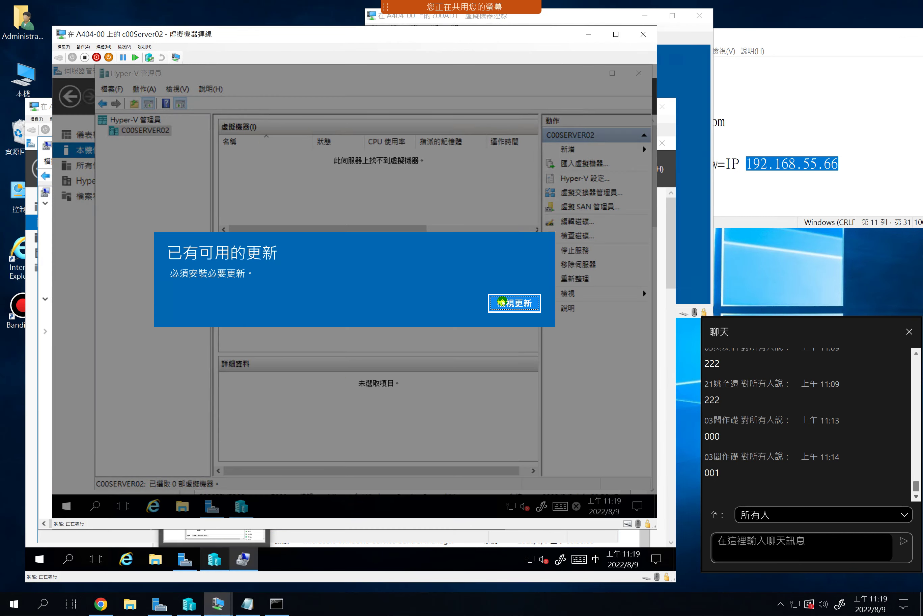
{"action": "left_click", "coordinate": [511, 303]}
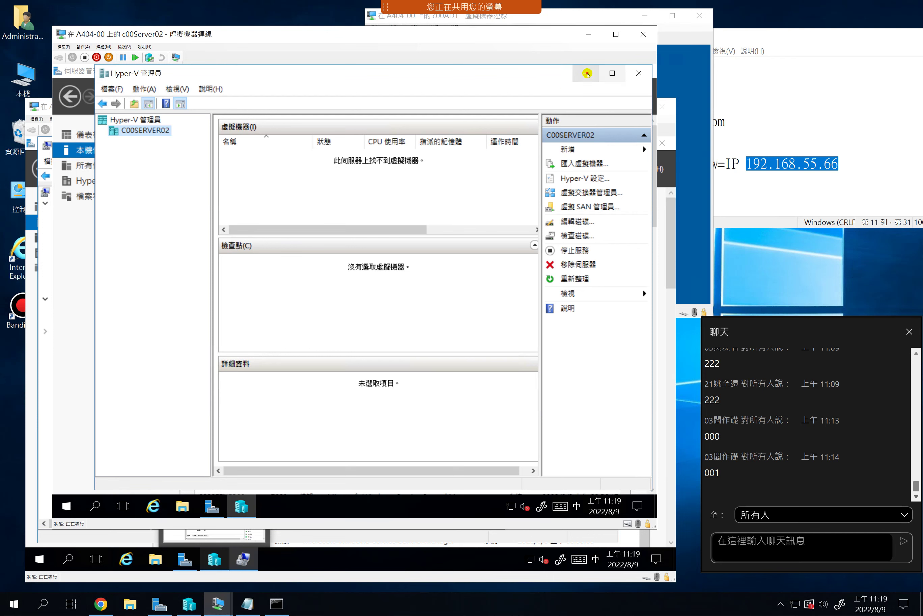
{"action": "left_click", "coordinate": [586, 74]}
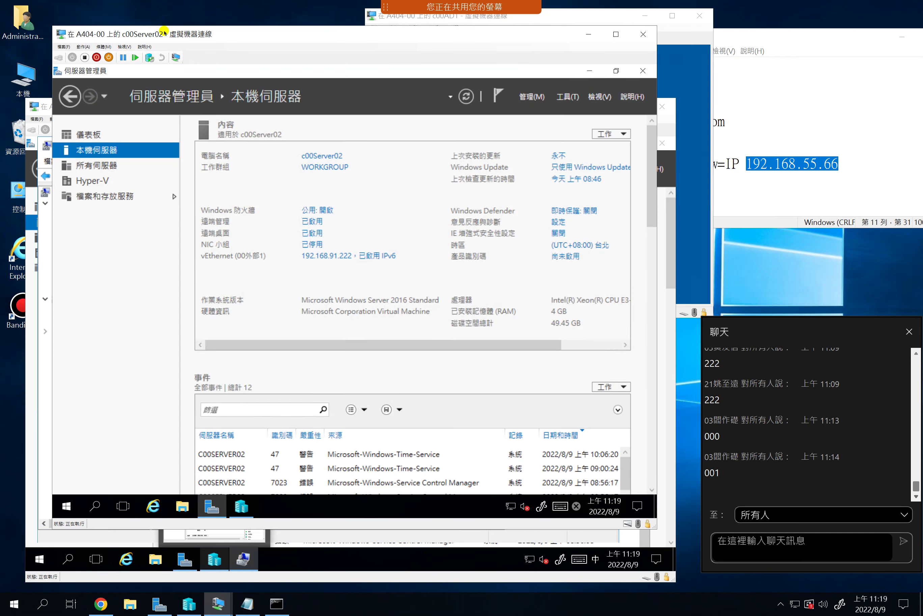
Open Computer Management on c00Server02 to its Local Users and Groups > Users folder
{"action": "left_click", "coordinate": [567, 96]}
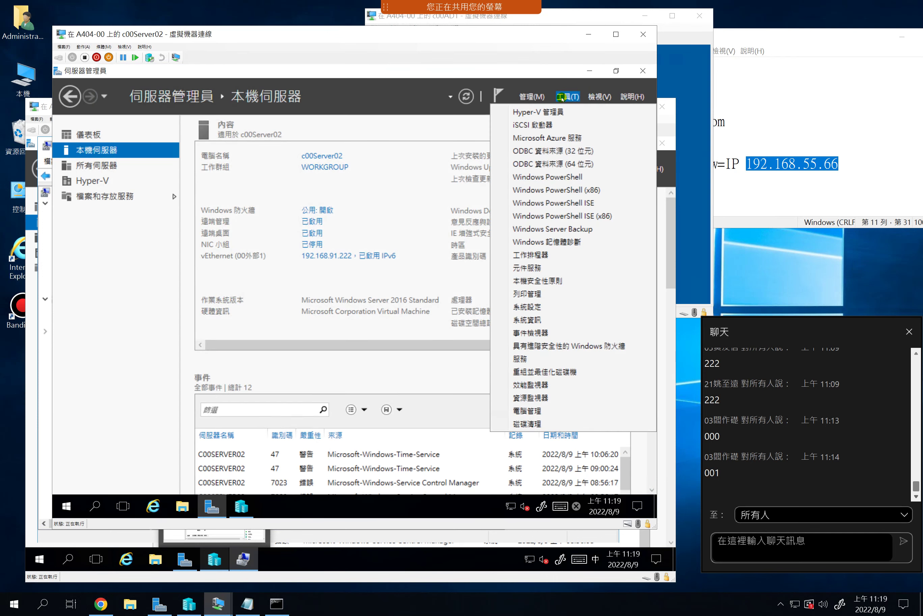
{"action": "left_click", "coordinate": [547, 412]}
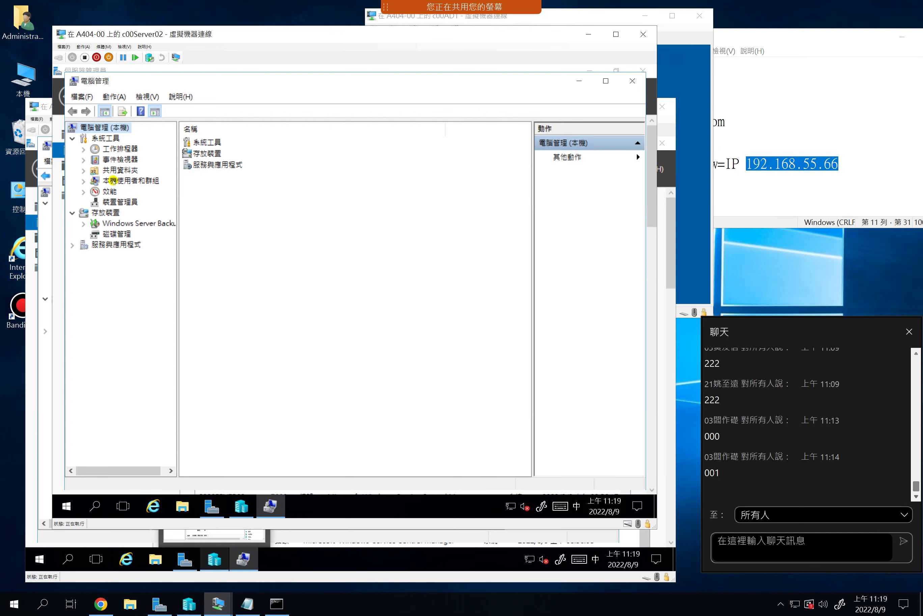
{"action": "left_click", "coordinate": [113, 181]}
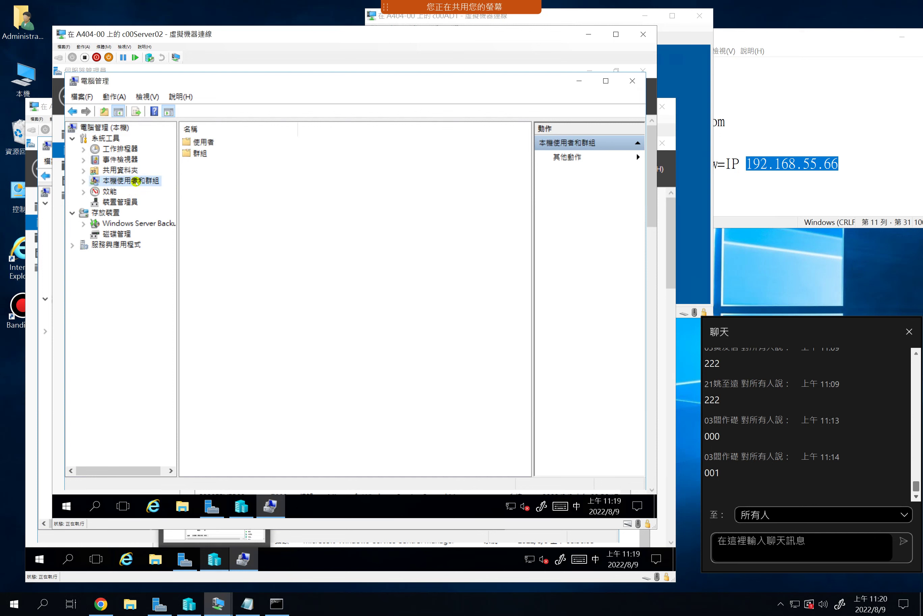
{"action": "left_click", "coordinate": [204, 143]}
{"action": "double_click", "coordinate": [204, 143]}
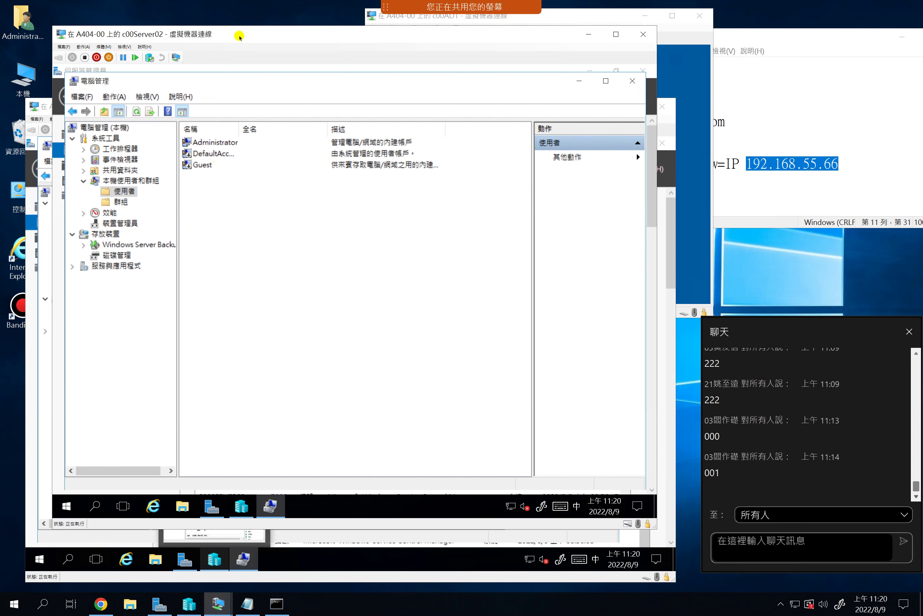
{"action": "left_click_drag", "start_coordinate": [239, 34], "coordinate": [353, 58]}
{"action": "left_click_drag", "start_coordinate": [374, 57], "coordinate": [405, 67]}
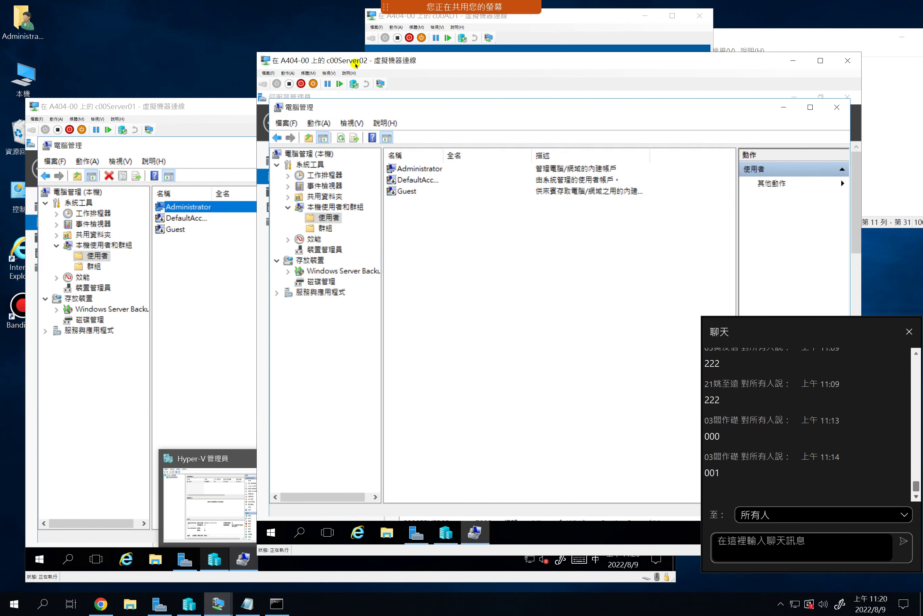
Select Administrator on c00Server02, lower its window, and bring c00AD1's console to the front
{"action": "left_click", "coordinate": [414, 168]}
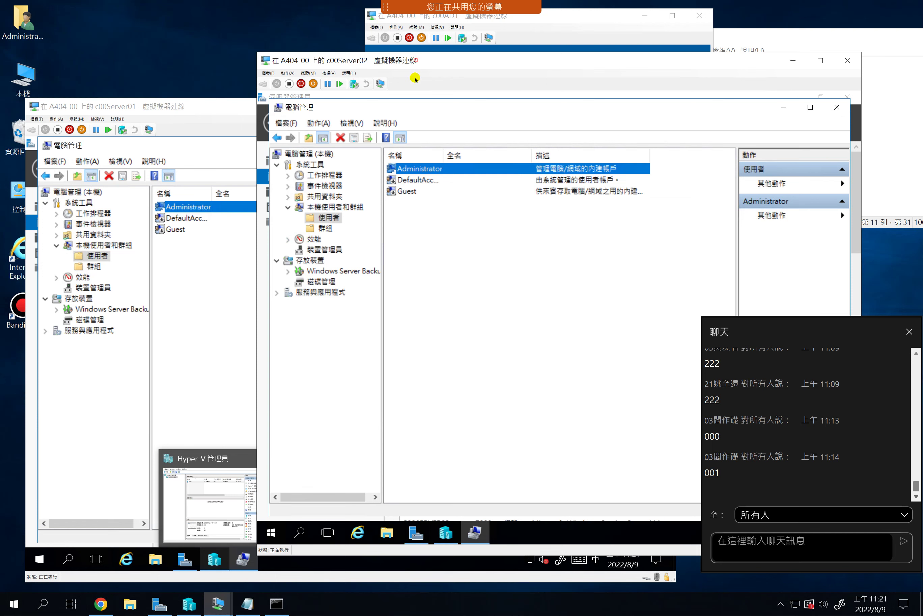
{"action": "left_click_drag", "start_coordinate": [417, 58], "coordinate": [412, 104]}
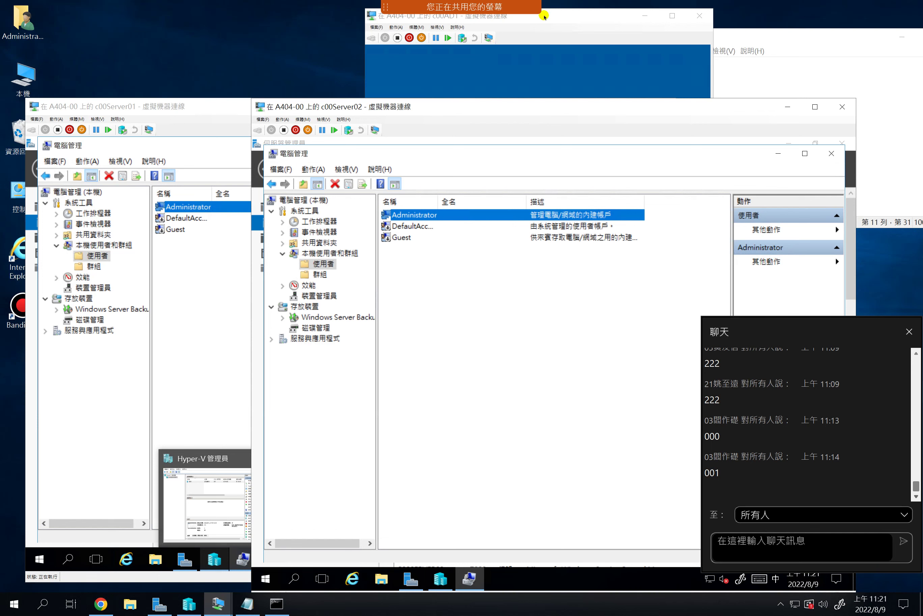
{"action": "left_click", "coordinate": [545, 16]}
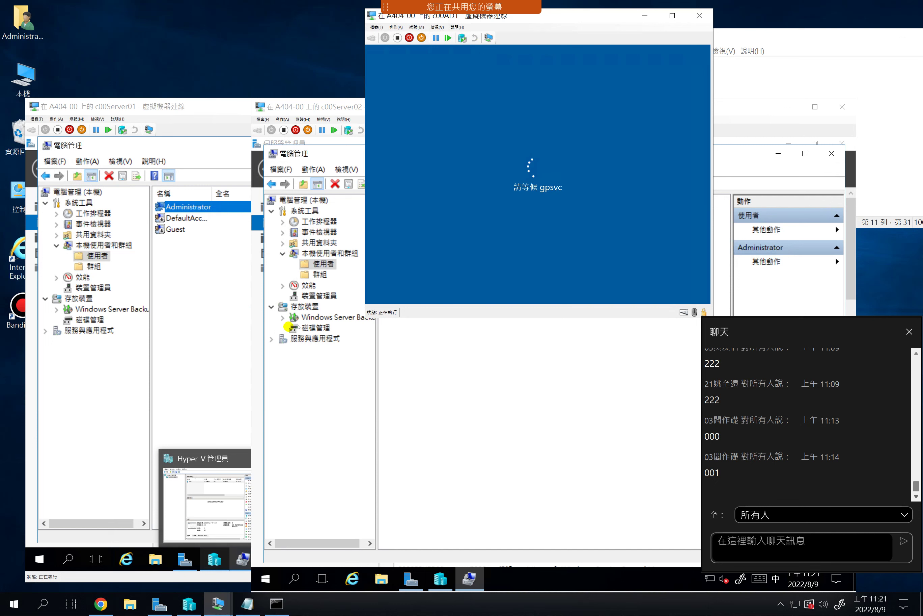
Wait for c00AD1 to pass the gpsvc wait and show the C00WDA\Administrator sign-in screen
{"action": "left_click", "coordinate": [390, 185]}
{"action": "mouse_move", "coordinate": [457, 9]}
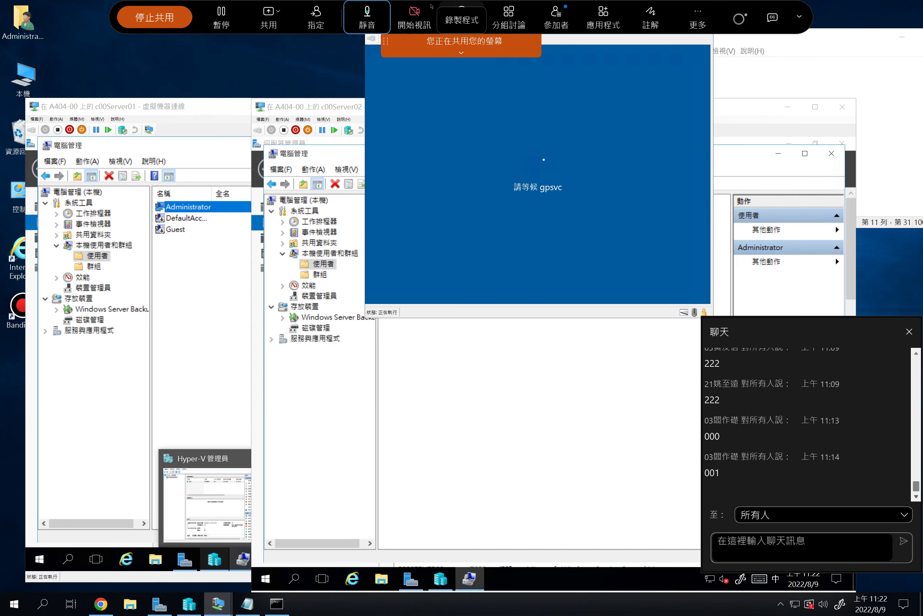
{"action": "left_click", "coordinate": [371, 18]}
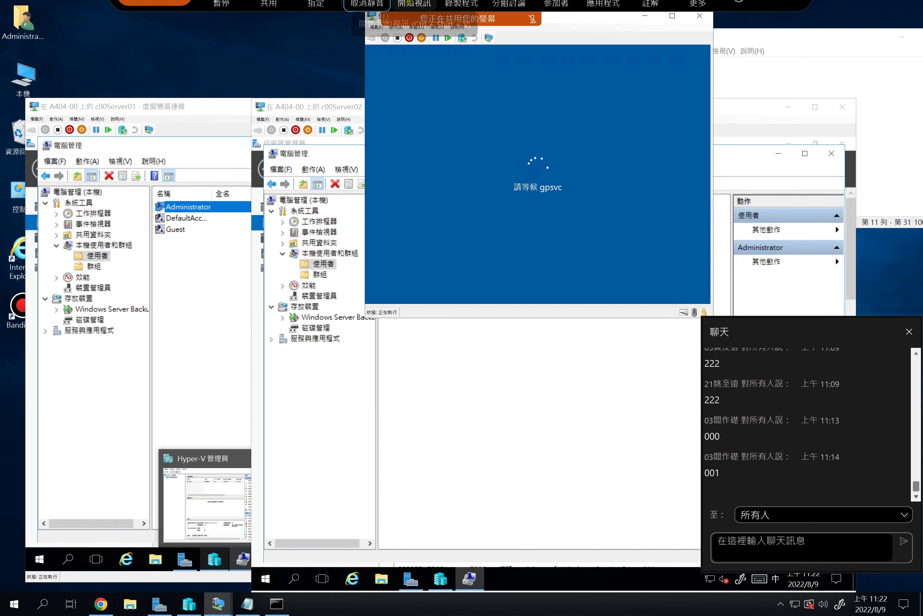
{"action": "left_click", "coordinate": [367, 18]}
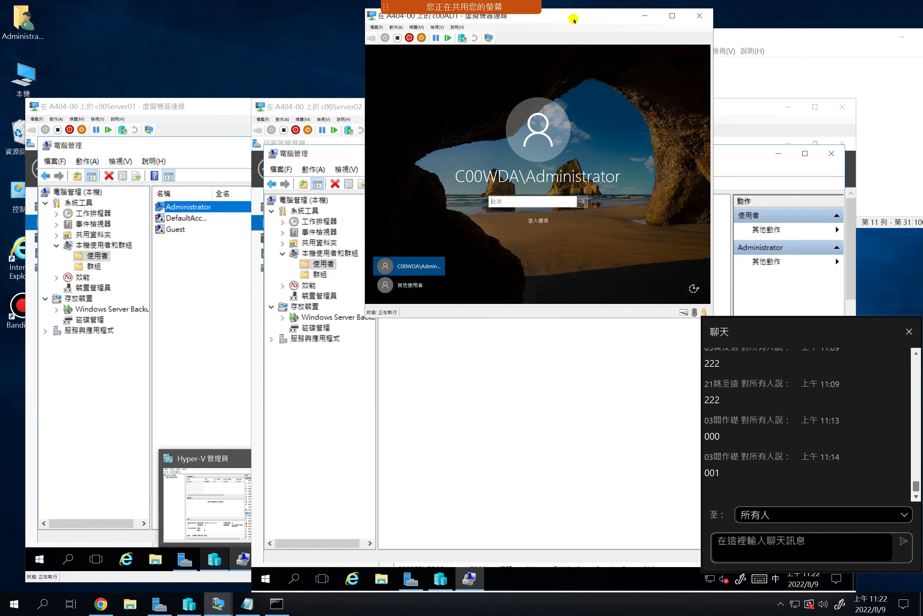
Move the c00AD1 window toward the screen centre
{"action": "left_click_drag", "start_coordinate": [563, 20], "coordinate": [423, 52]}
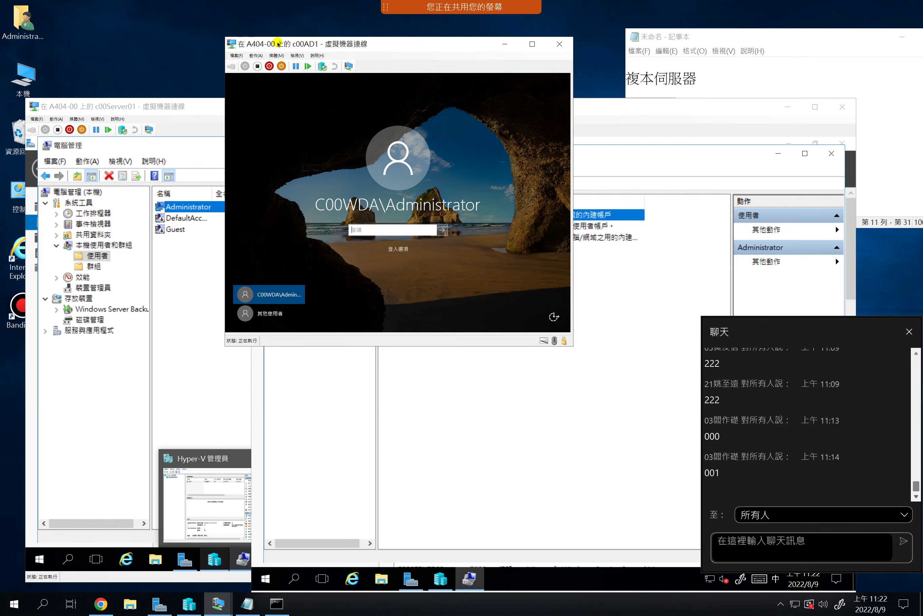
{"action": "left_click_drag", "start_coordinate": [293, 43], "coordinate": [268, 41]}
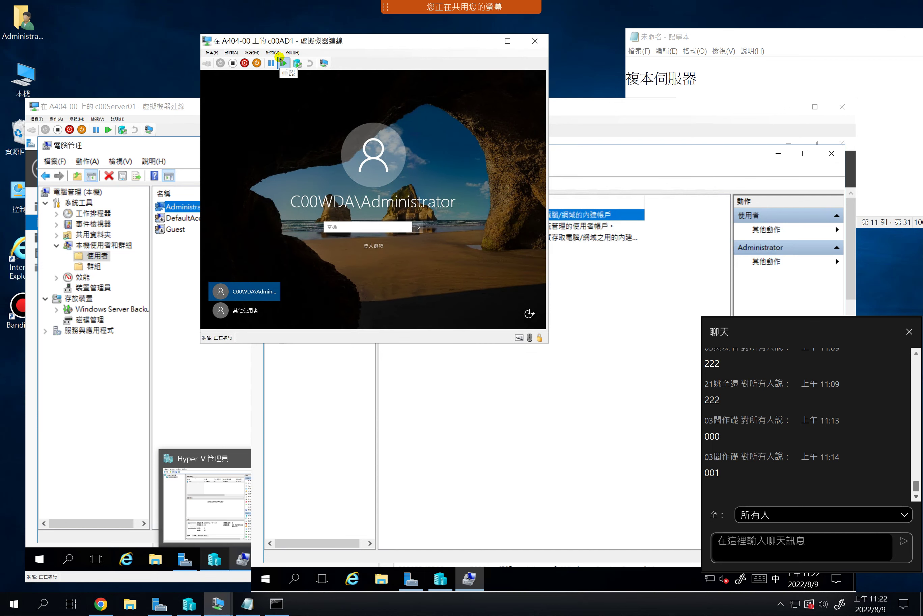
{"action": "left_click", "coordinate": [281, 62]}
{"action": "mouse_move", "coordinate": [440, 3]}
Sign in to c00AD1 as C00WDA\Administrator with the domain administrator password
{"action": "left_click", "coordinate": [242, 312]}
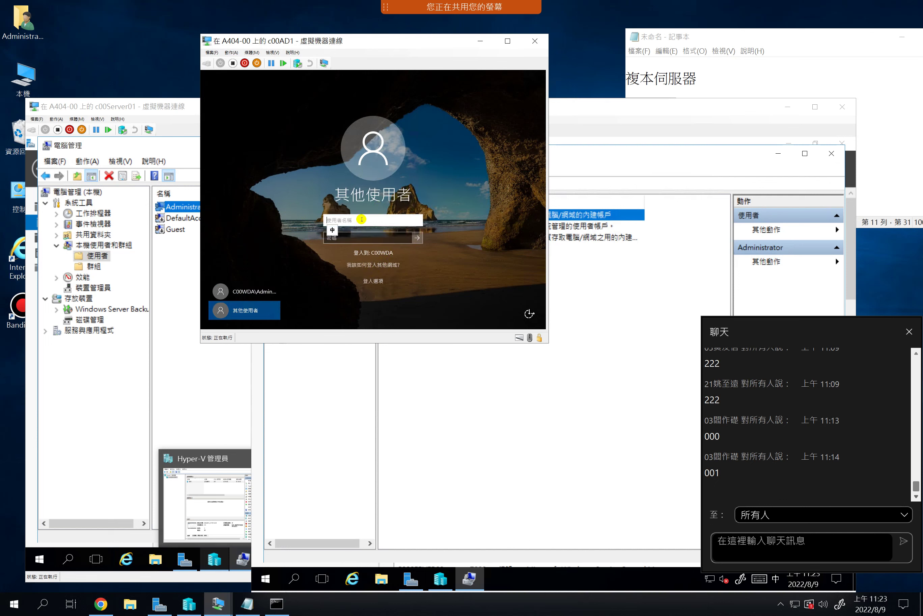
{"action": "left_click", "coordinate": [237, 296]}
{"action": "left_click", "coordinate": [357, 229]}
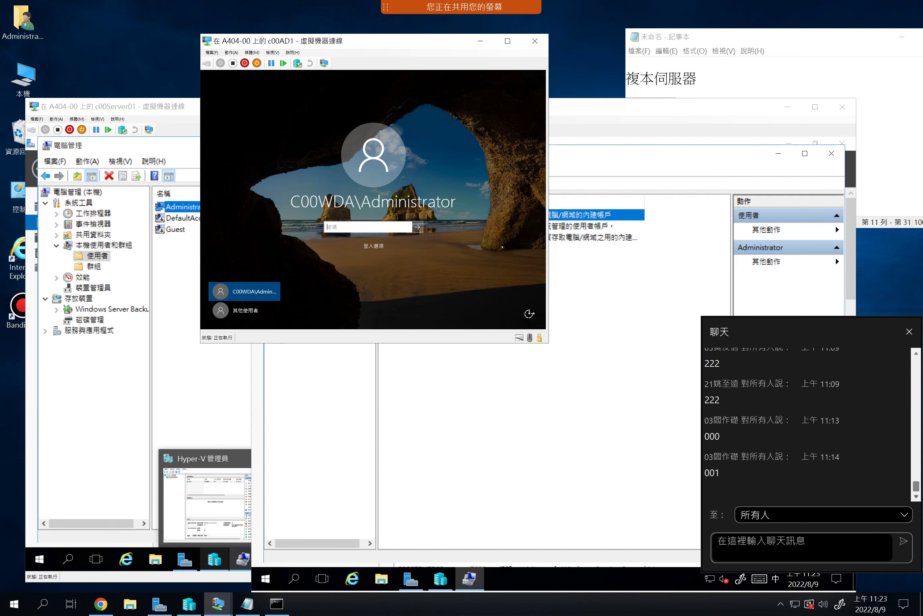
{"action": "type", "text": "•••••••••"}
{"action": "key", "text": "Return"}
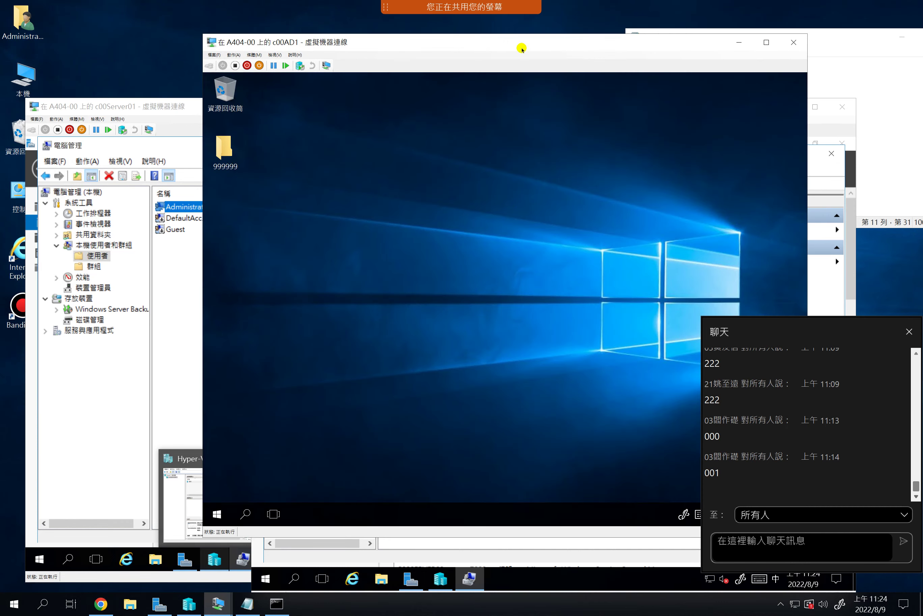
Shift the c00AD1 window up-left and maximize Server Manager showing the AD DS and DNS dashboard
{"action": "left_click_drag", "start_coordinate": [522, 49], "coordinate": [422, 31]}
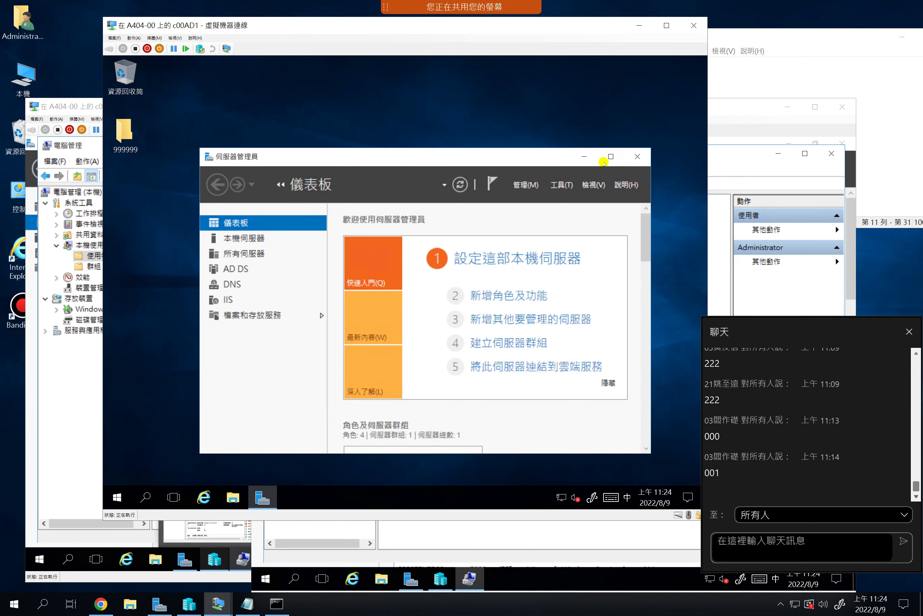
{"action": "left_click", "coordinate": [612, 156]}
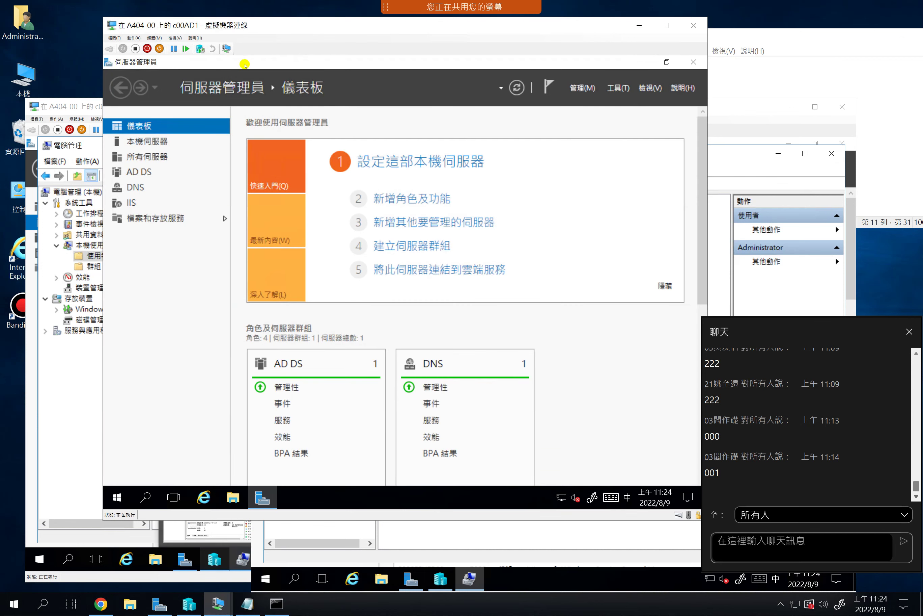
Open Tools (工具) in c00AD1's Server Manager and scroll down to Computer Management (電腦管理)
{"action": "left_click_drag", "start_coordinate": [188, 25], "coordinate": [159, 18]}
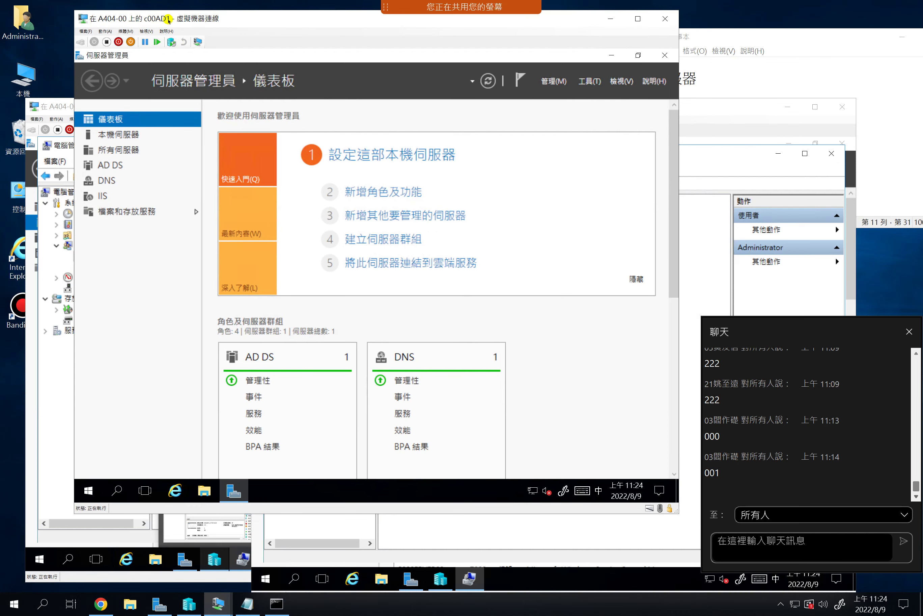
{"action": "left_click", "coordinate": [591, 82]}
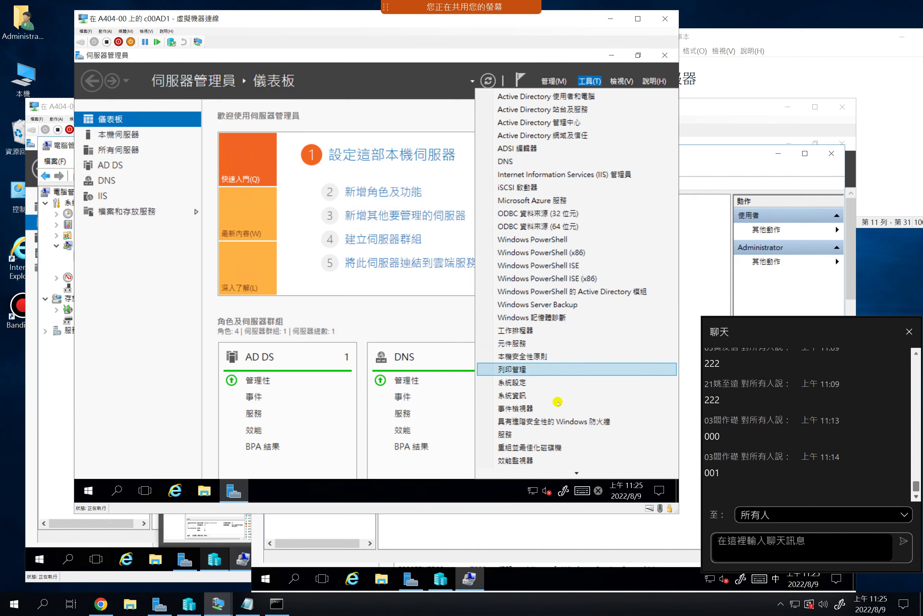
{"action": "scroll", "coordinate": [541, 458], "scroll_direction": "down", "scroll_amount": 3}
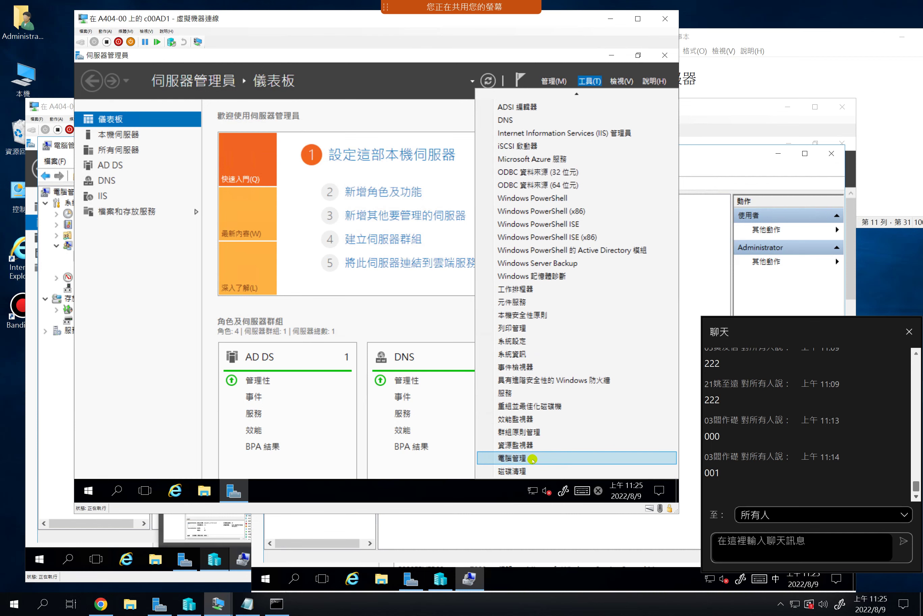
Launch Computer Management on c00AD1, find no Local Users and Groups, and close it
{"action": "left_click", "coordinate": [532, 459]}
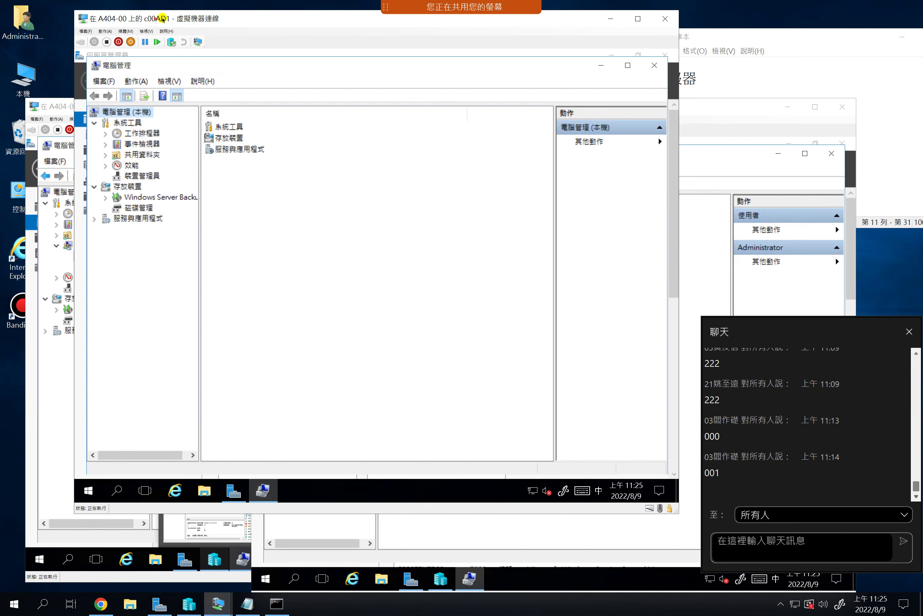
{"action": "left_click_drag", "start_coordinate": [161, 18], "coordinate": [246, 23]}
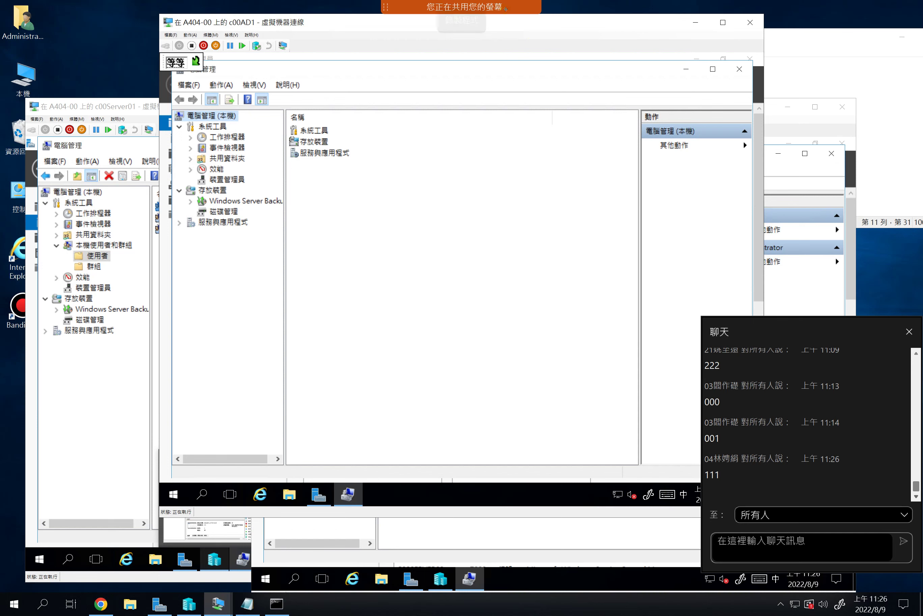
{"action": "mouse_move", "coordinate": [614, 2]}
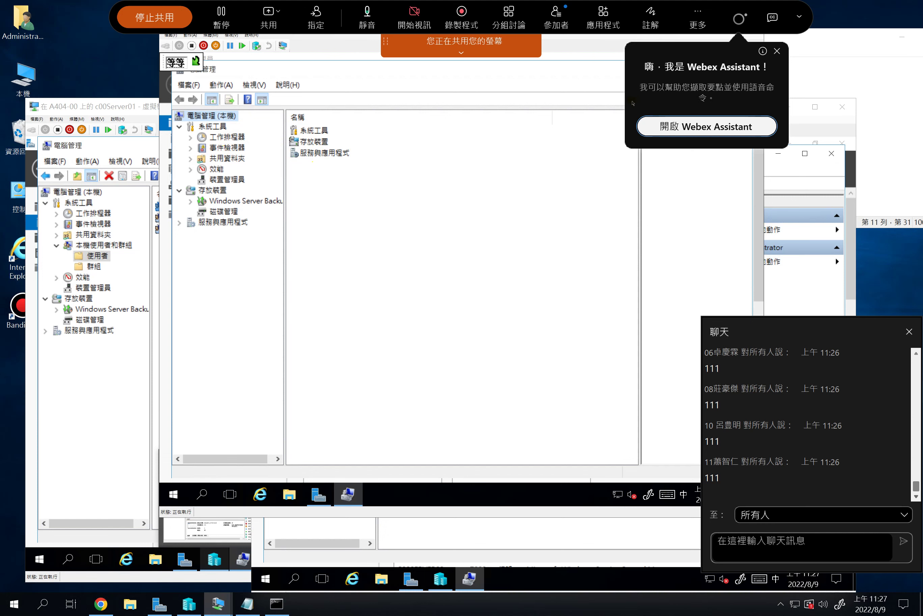
{"action": "left_click", "coordinate": [777, 51]}
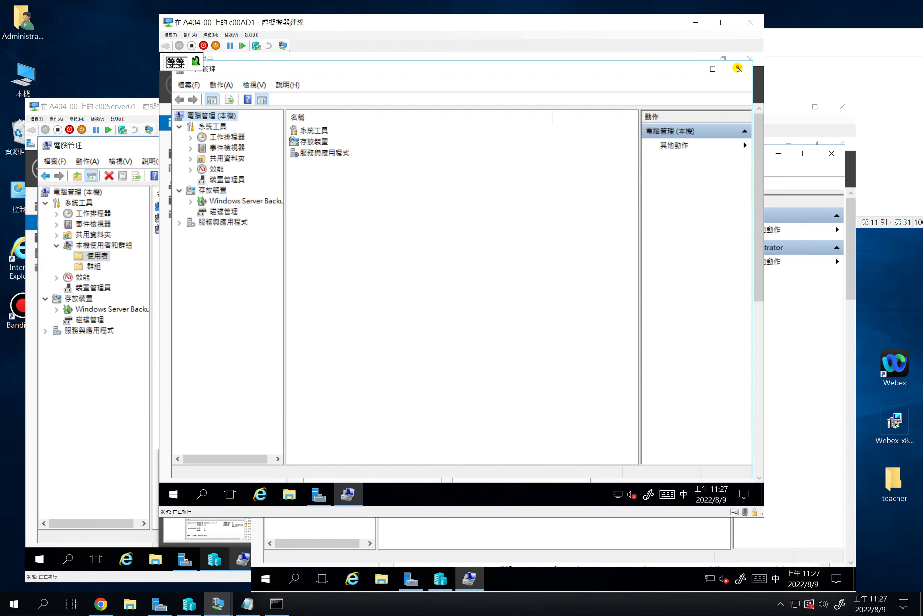
{"action": "left_click", "coordinate": [739, 69]}
Launch Active Directory Users and Computers on c00AD1 and browse the c00wda.com.tw Users container
{"action": "left_click", "coordinate": [671, 85]}
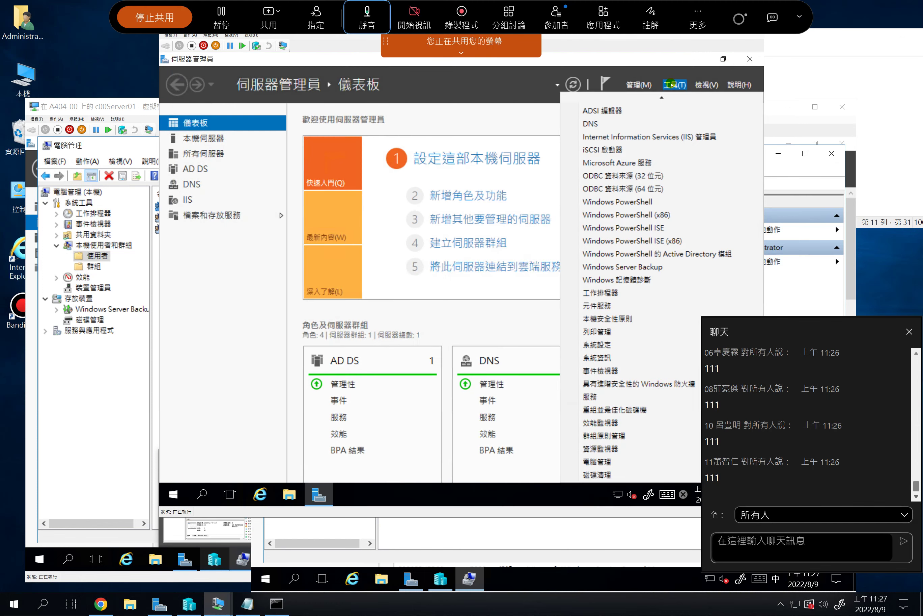
{"action": "mouse_move", "coordinate": [627, 98]}
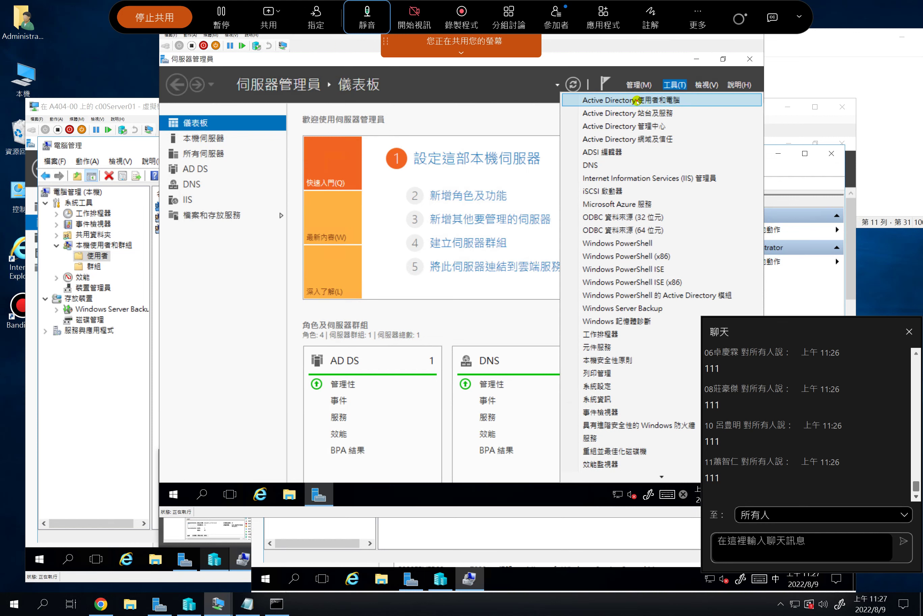
{"action": "left_click", "coordinate": [636, 100]}
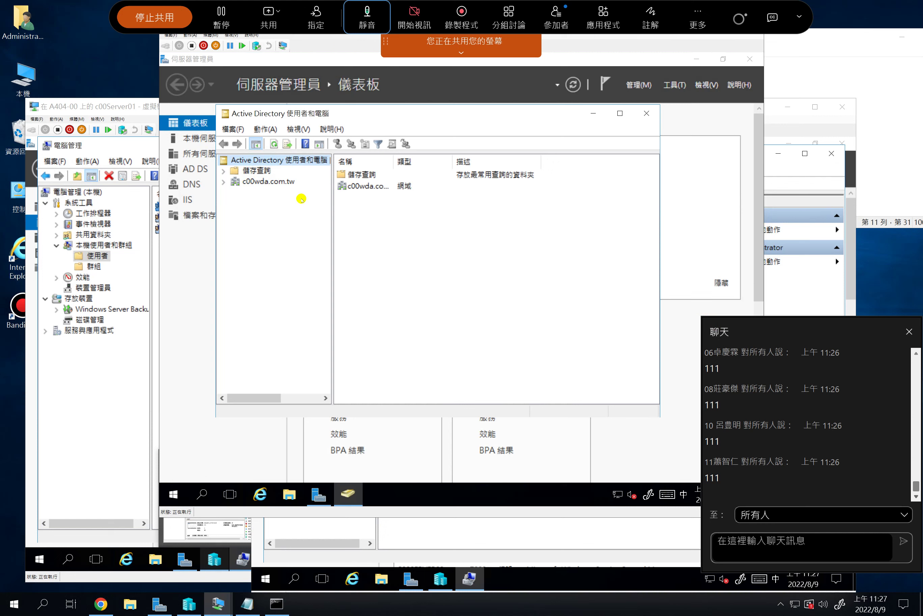
{"action": "left_click", "coordinate": [222, 182]}
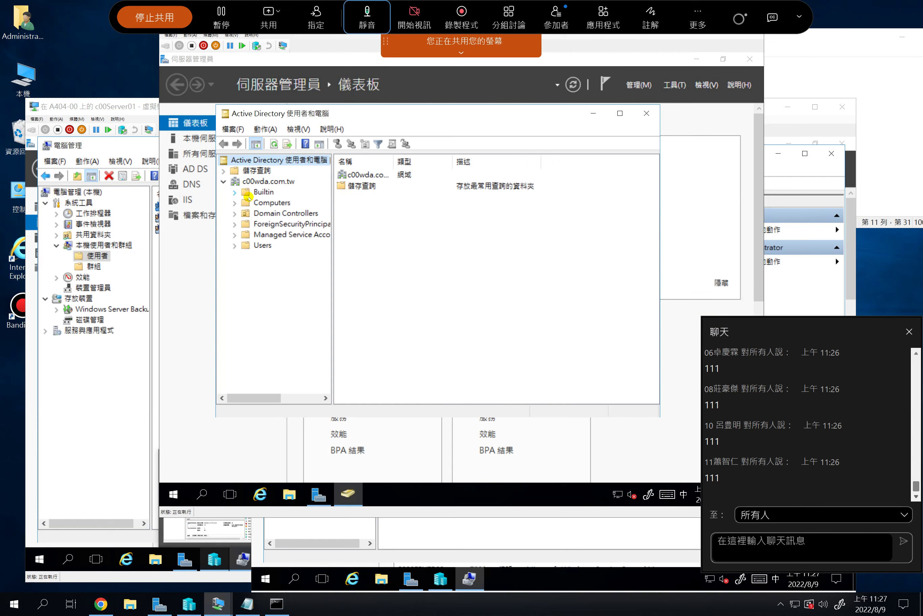
{"action": "left_click", "coordinate": [256, 245]}
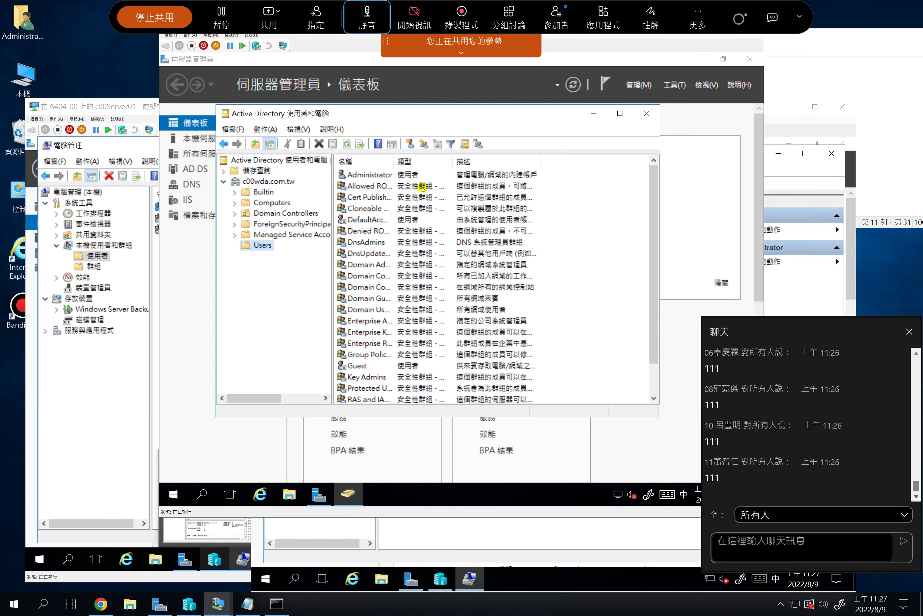
Select the Administrator account, then confirm the Computers container lists no items
{"action": "left_click", "coordinate": [375, 177]}
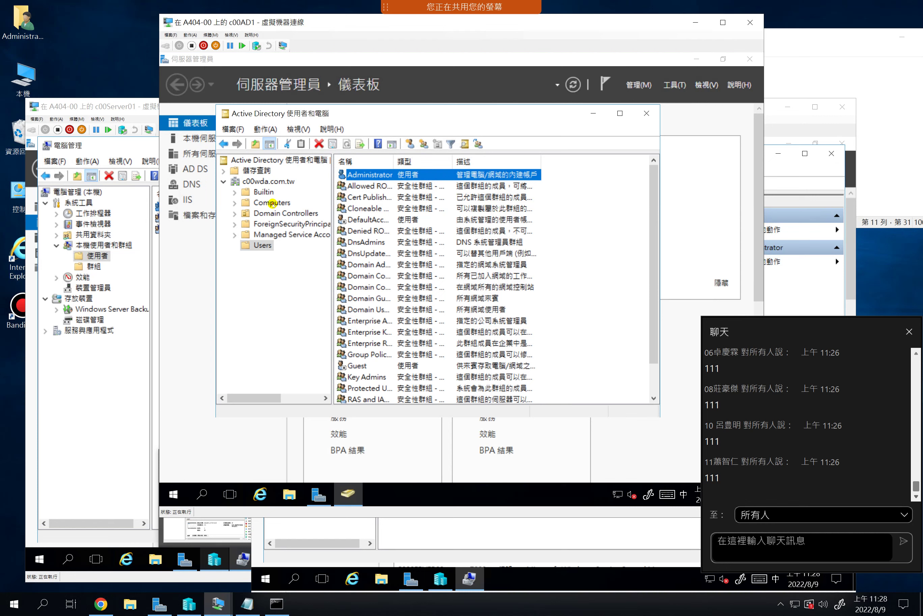
{"action": "left_click", "coordinate": [272, 204]}
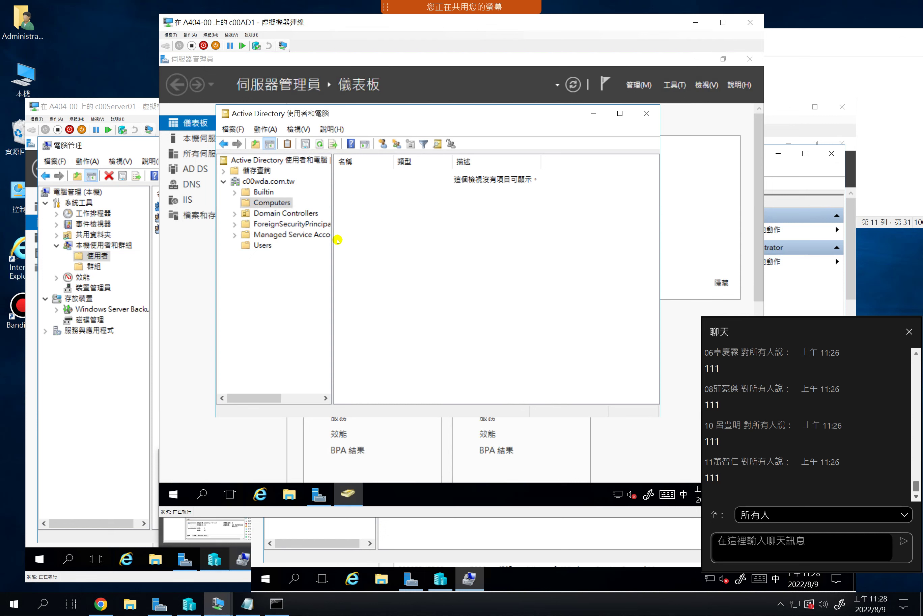
{"action": "left_click", "coordinate": [674, 87]}
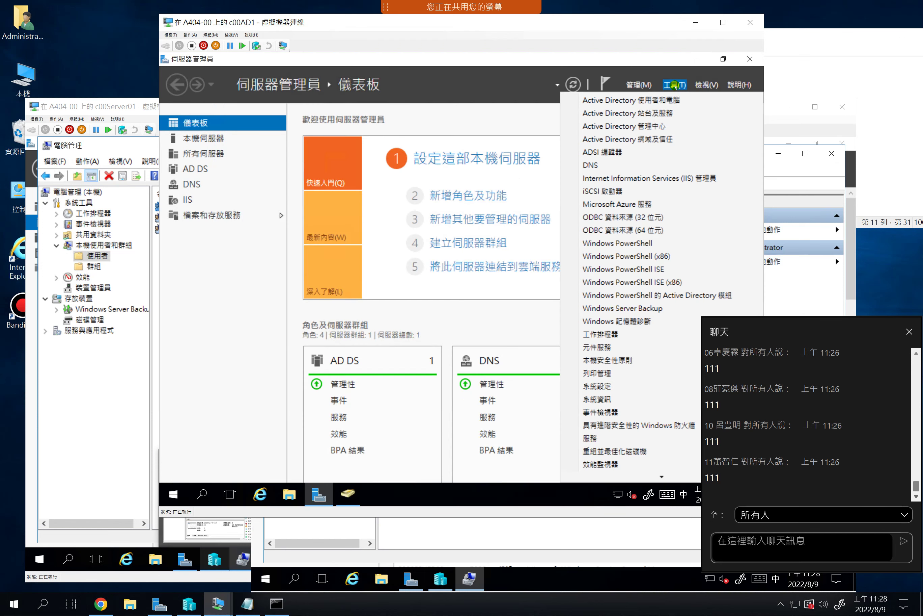
Open DNS Manager and browse c00AD1's c00wda.com.tw forward lookup zone
{"action": "left_click", "coordinate": [600, 165]}
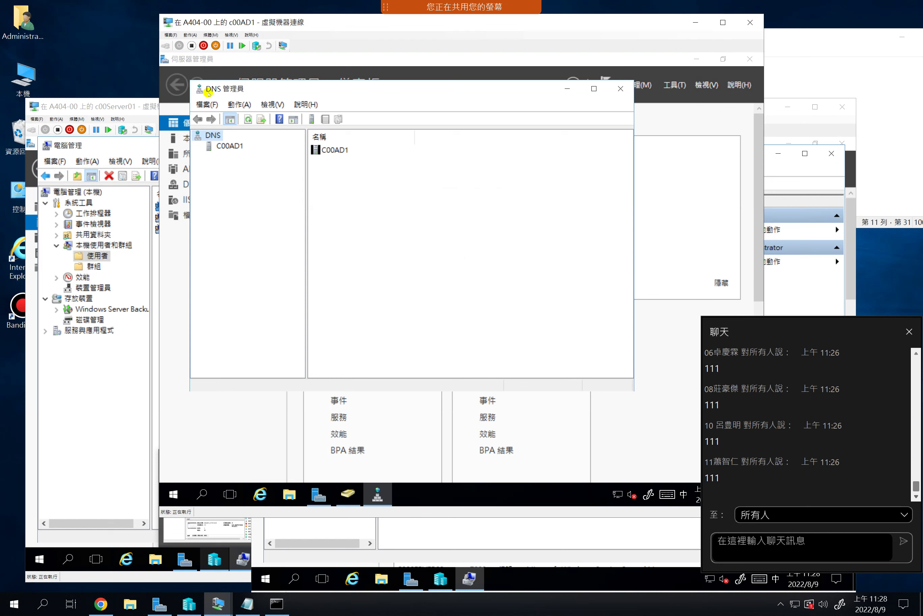
{"action": "double_click", "coordinate": [221, 145]}
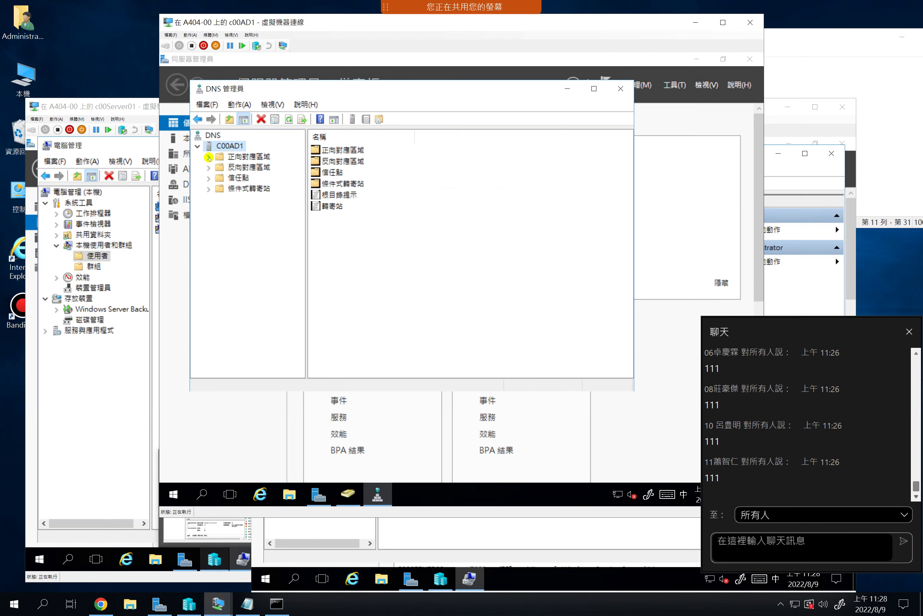
{"action": "left_click", "coordinate": [209, 157]}
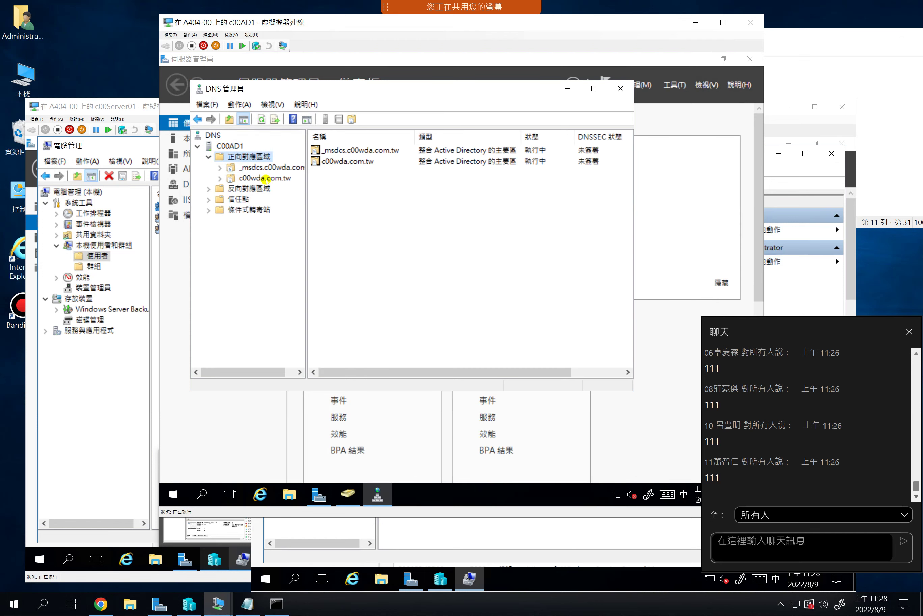
{"action": "left_click", "coordinate": [236, 178]}
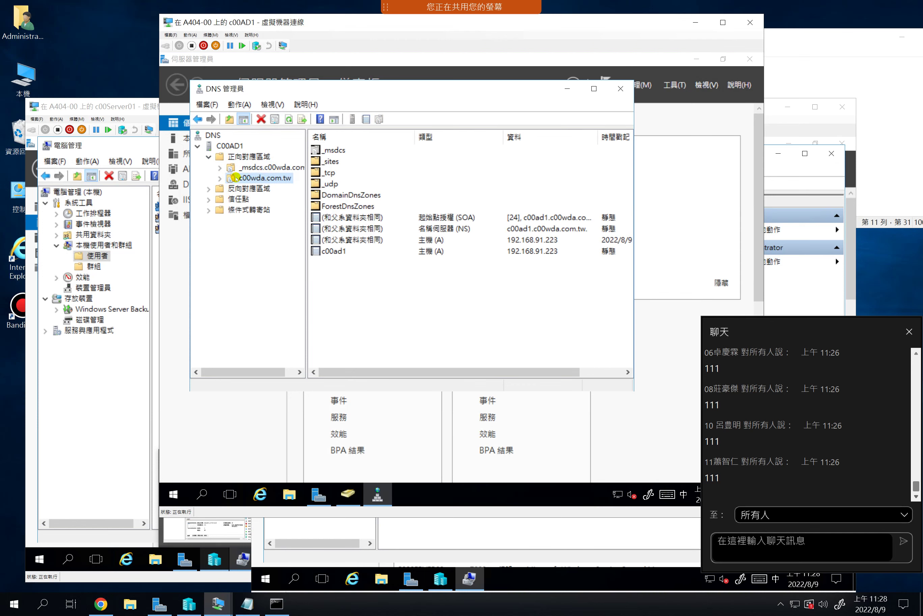
Inspect the c00ad1 and parent-folder host (A) records pointing to 192.168.91.223
{"action": "left_click", "coordinate": [349, 251]}
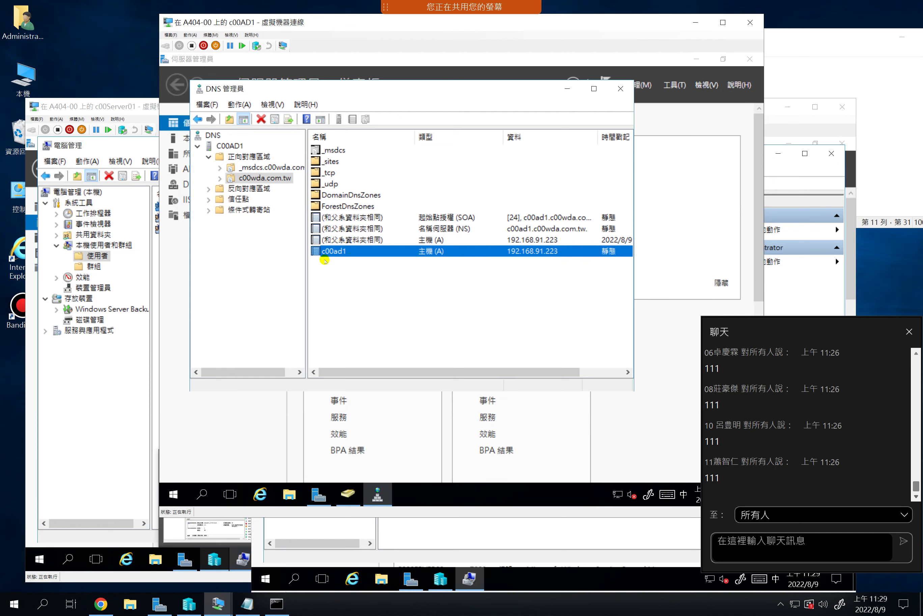
{"action": "left_click", "coordinate": [349, 252]}
{"action": "left_click", "coordinate": [365, 238]}
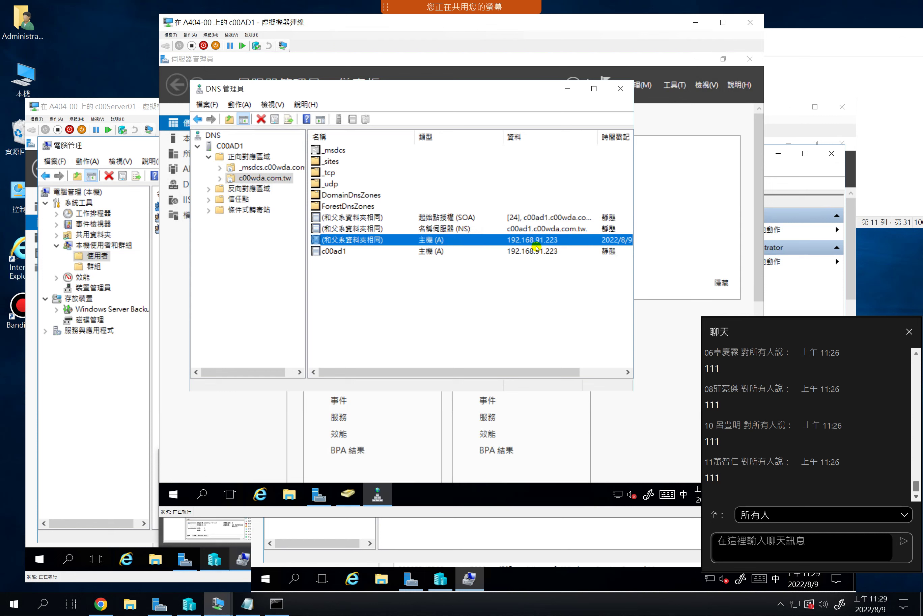
{"action": "left_click", "coordinate": [549, 241]}
{"action": "left_click", "coordinate": [500, 319]}
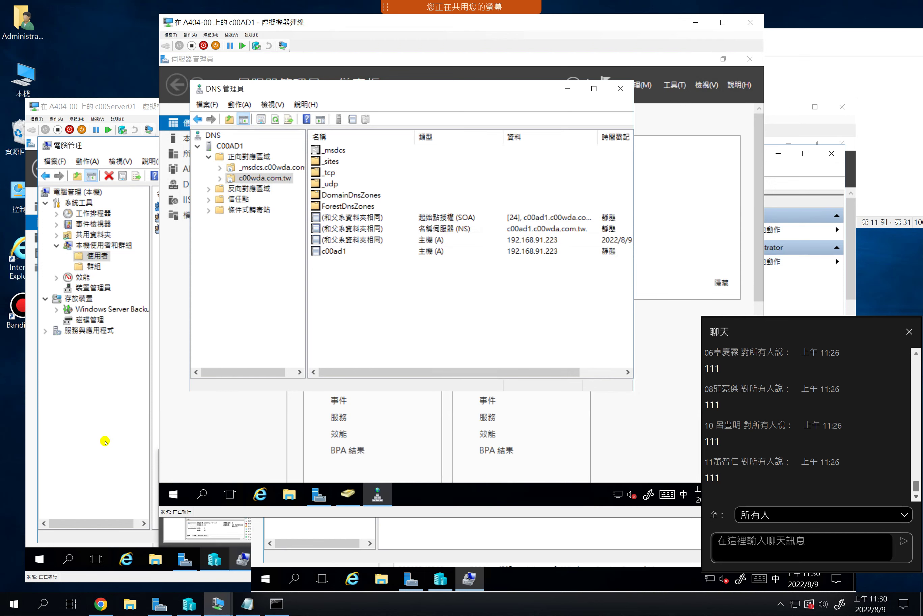
Close Computer Management on c00Server01 to reveal Local Server showing WORKGROUP and 192.168.91.221
{"action": "left_click", "coordinate": [124, 422]}
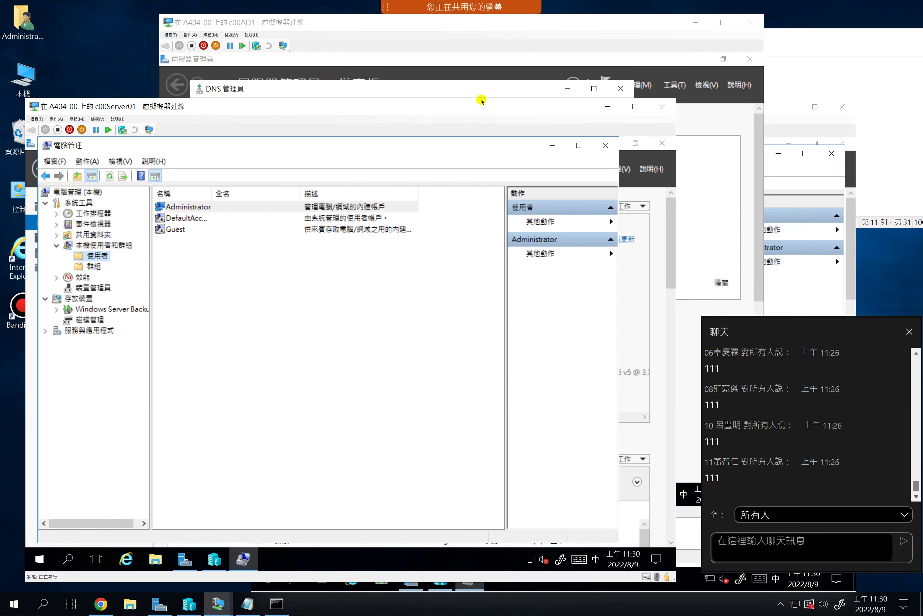
{"action": "left_click", "coordinate": [254, 25]}
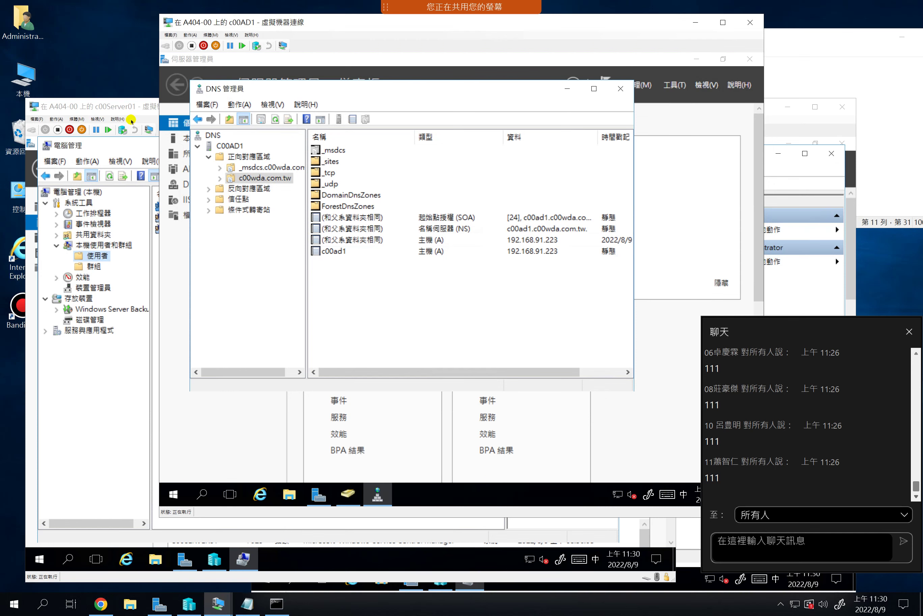
{"action": "left_click", "coordinate": [125, 106]}
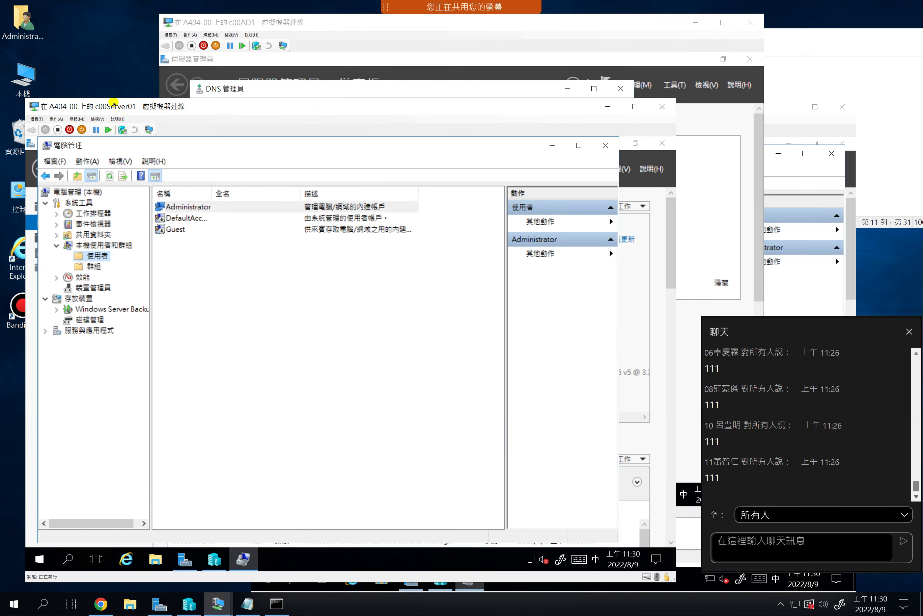
{"action": "left_click", "coordinate": [605, 146]}
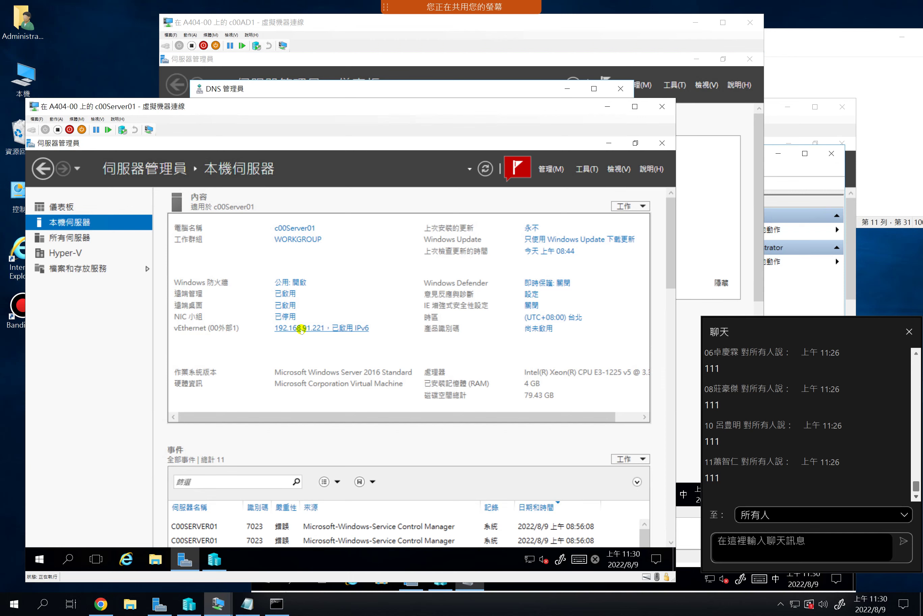
Open c00Server01's Network Connections and look over the vEthernet (00外部1) and 乙太網路 adapters
{"action": "left_click", "coordinate": [302, 329]}
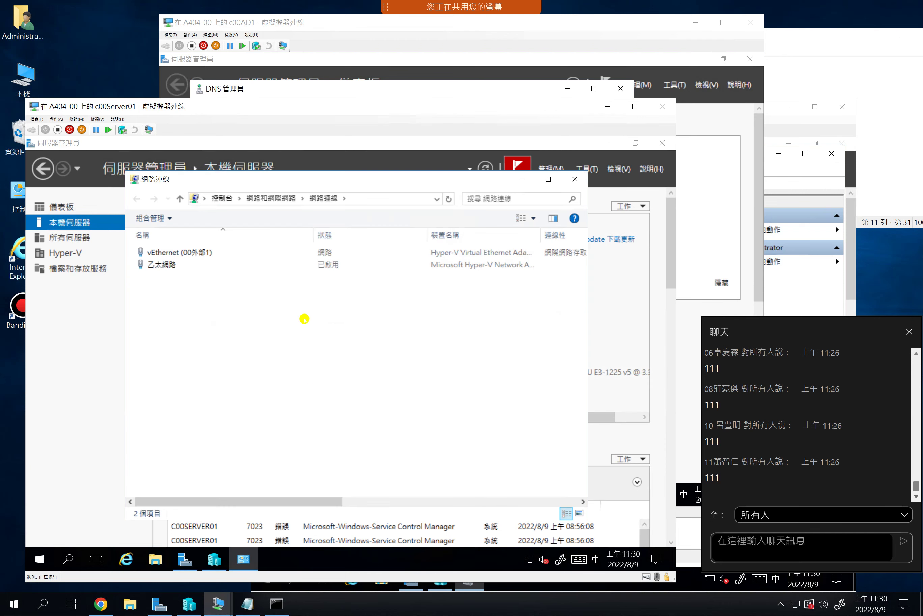
{"action": "left_click", "coordinate": [190, 252]}
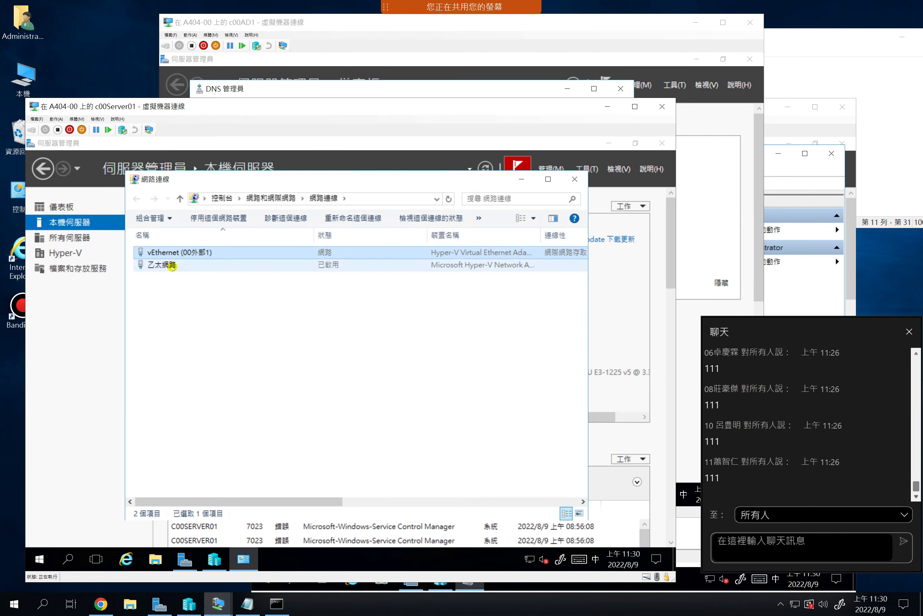
{"action": "left_click", "coordinate": [171, 265]}
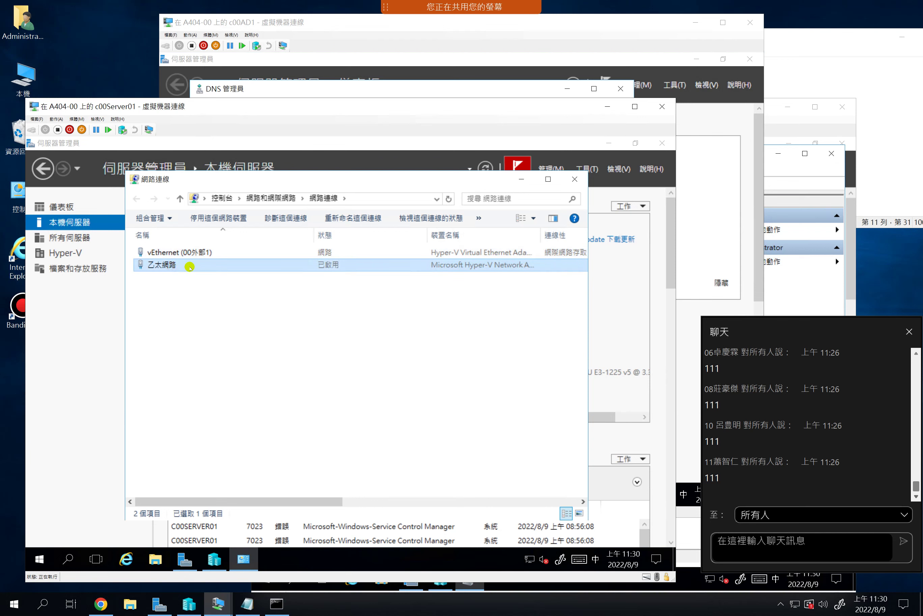
{"action": "left_click", "coordinate": [188, 252]}
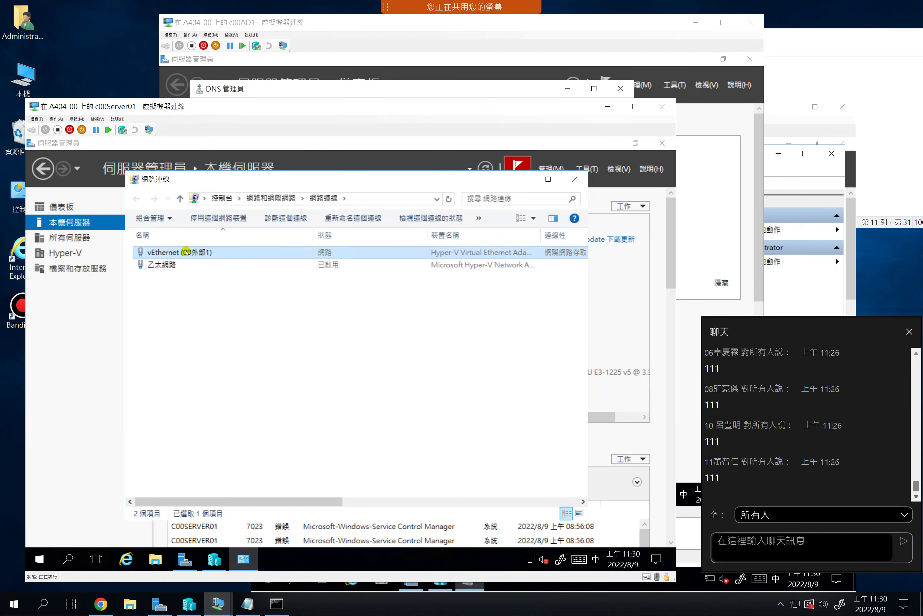
Open vEthernet's TCP/IPv4 settings: 192.168.91.221/24, gateway 192.168.91.254, DNS 1.1.1.1
{"action": "double_click", "coordinate": [186, 252]}
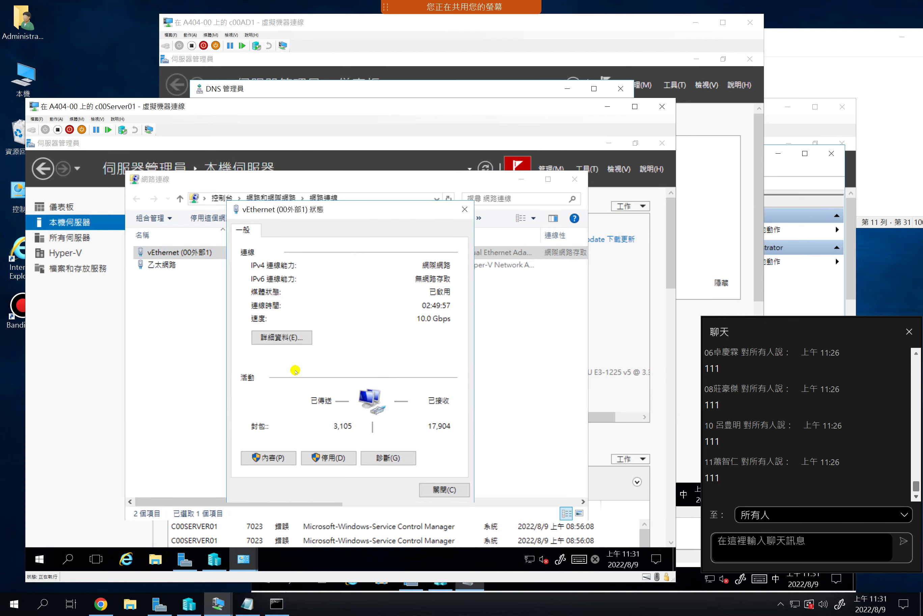
{"action": "left_click", "coordinate": [271, 456]}
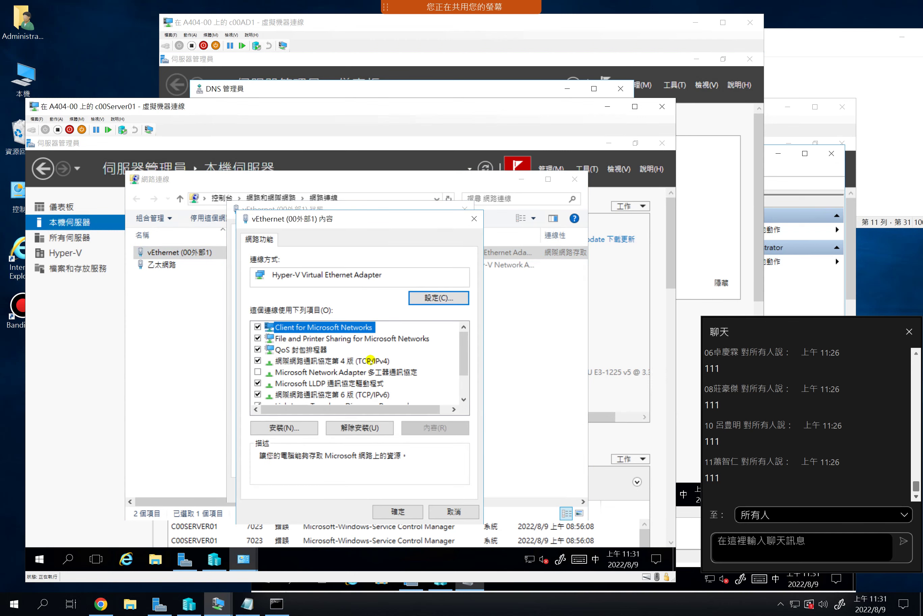
{"action": "double_click", "coordinate": [370, 360]}
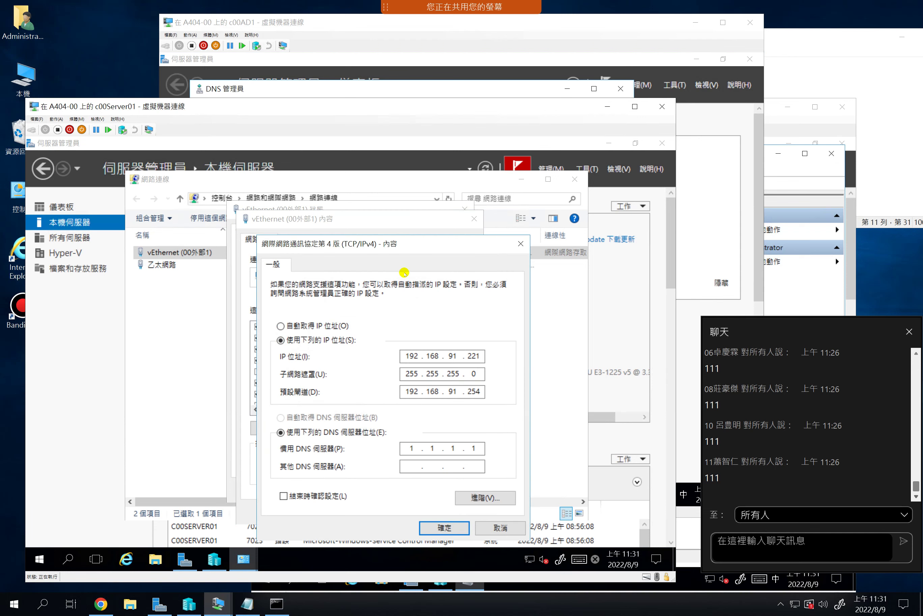
{"action": "left_click_drag", "start_coordinate": [401, 245], "coordinate": [387, 199]}
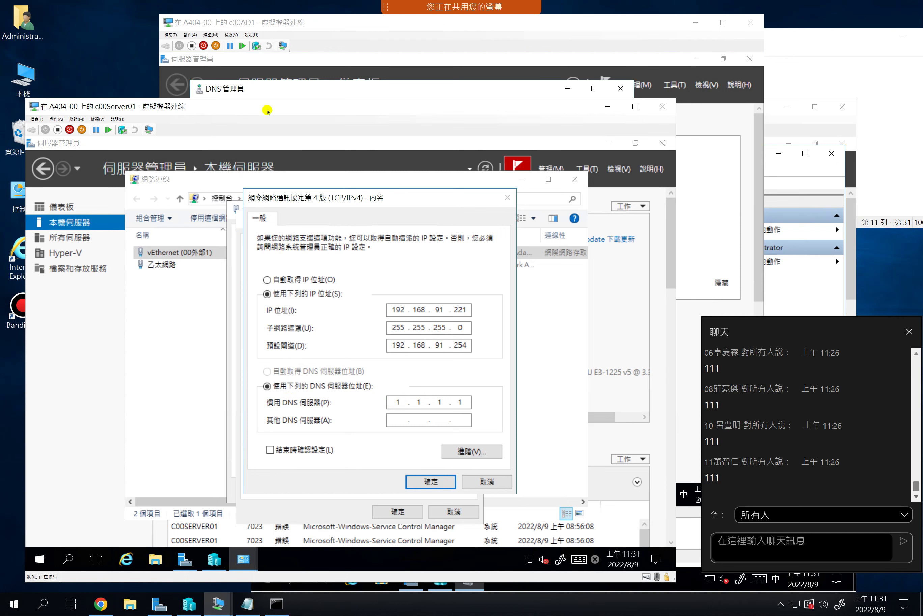
{"action": "left_click_drag", "start_coordinate": [278, 107], "coordinate": [266, 205]}
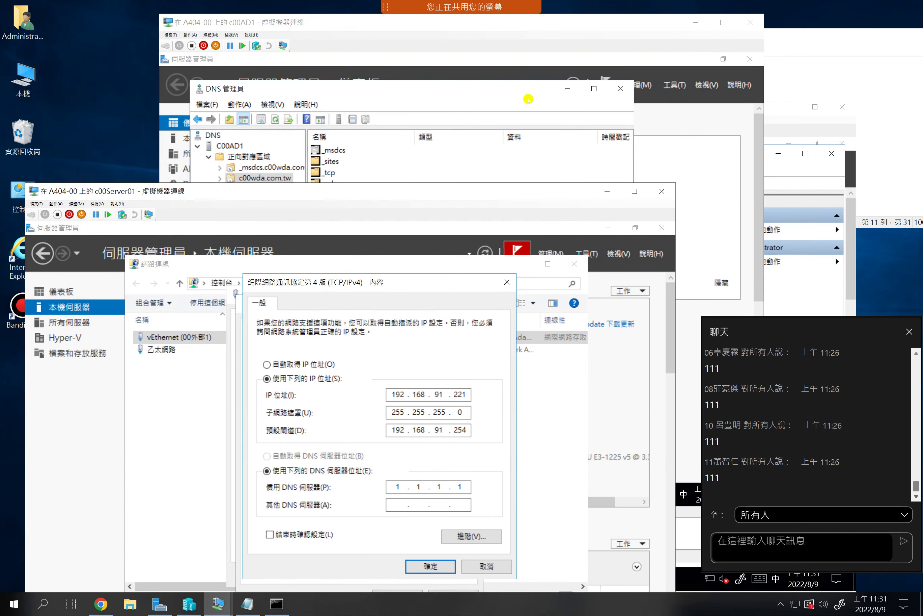
{"action": "left_click", "coordinate": [565, 88]}
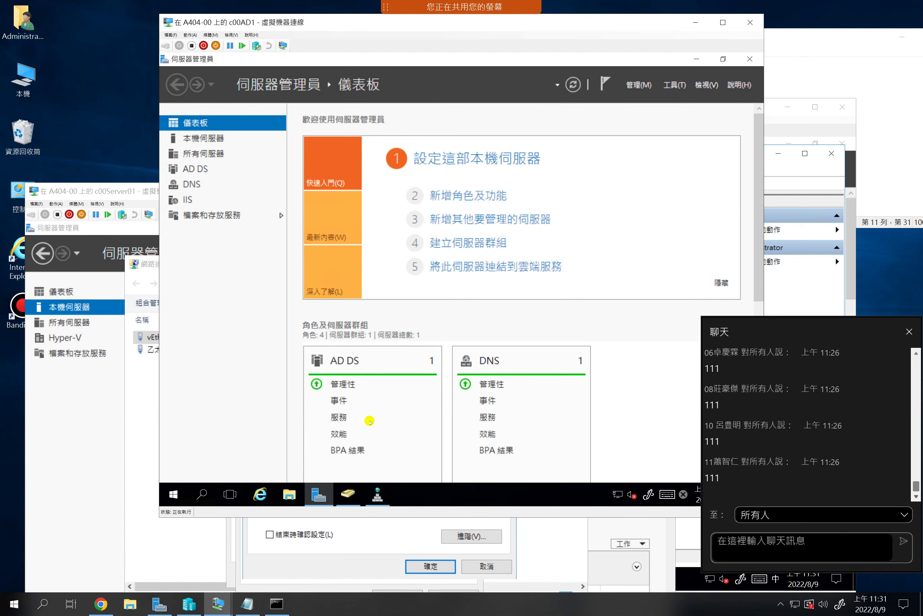
{"action": "left_click", "coordinate": [348, 497]}
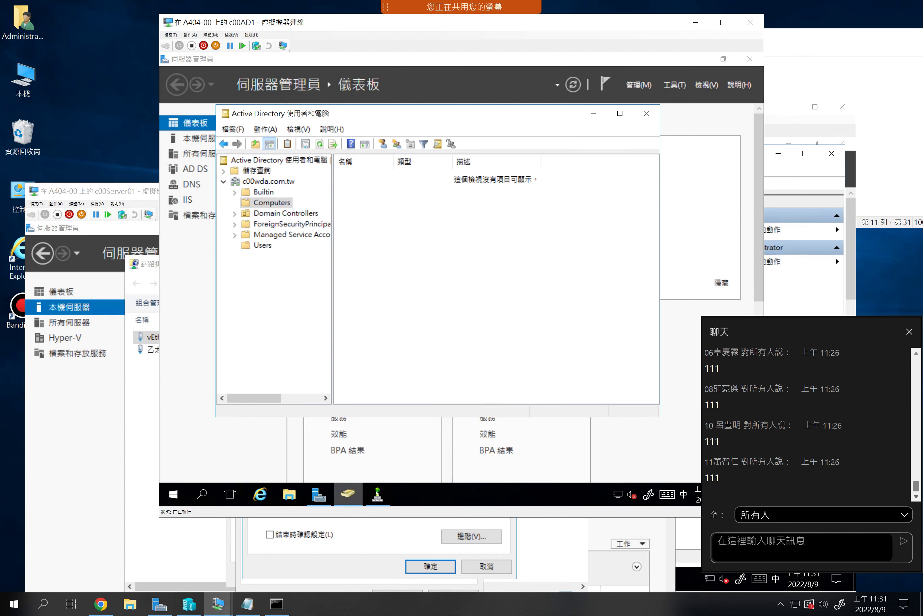
{"action": "left_click", "coordinate": [378, 494]}
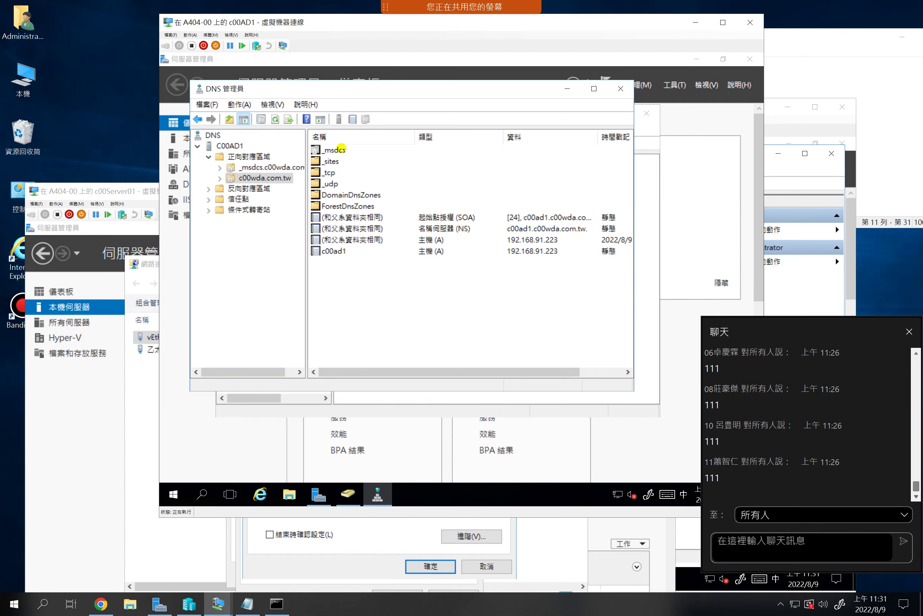
{"action": "left_click", "coordinate": [334, 541]}
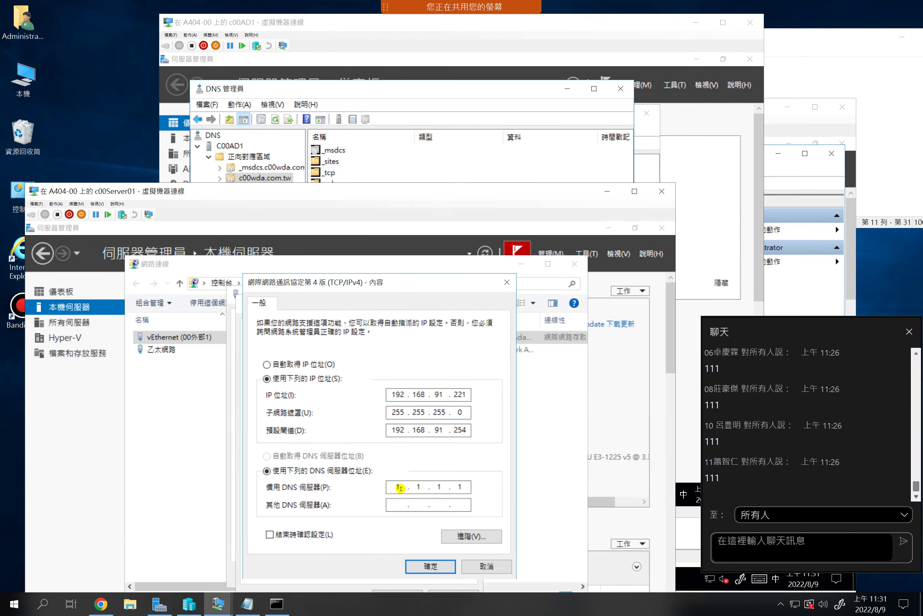
{"action": "left_click", "coordinate": [439, 186]}
{"action": "left_click_drag", "start_coordinate": [439, 199], "coordinate": [448, 268]}
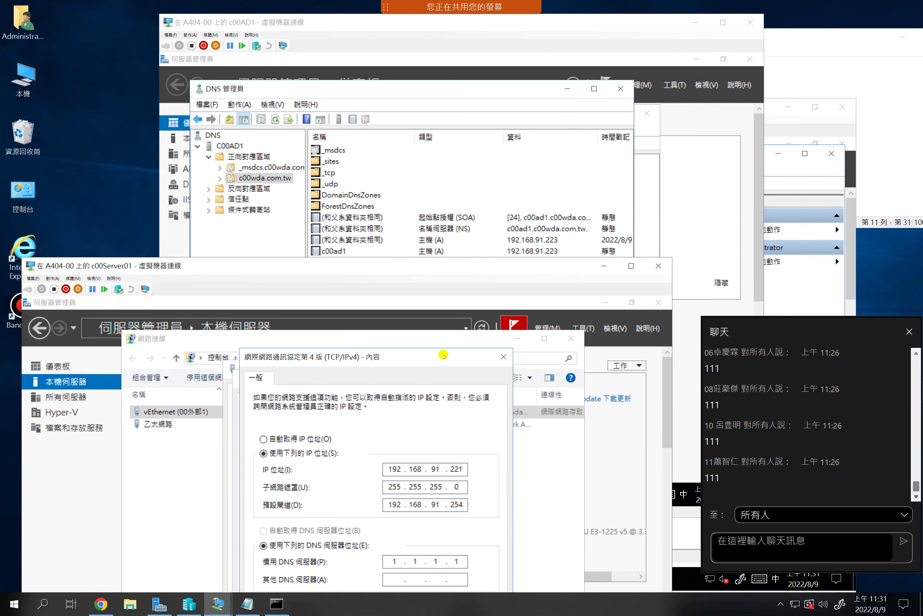
Change c00Server01's preferred DNS to 192.168.91.223, matching c00AD1's domain host record
{"action": "left_click", "coordinate": [396, 560]}
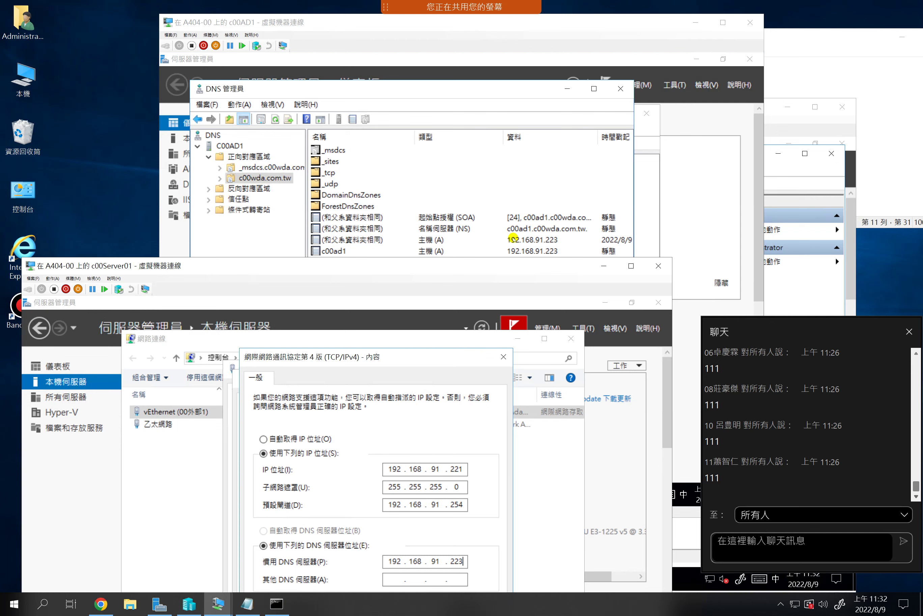
{"action": "left_click", "coordinate": [536, 241]}
{"action": "left_click", "coordinate": [522, 240]}
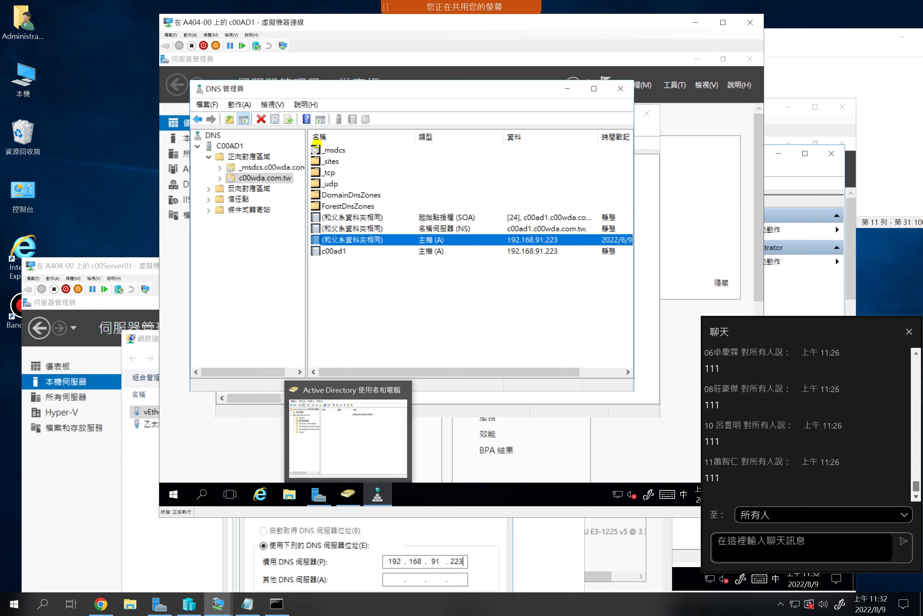
{"action": "key", "text": "alt+Tab"}
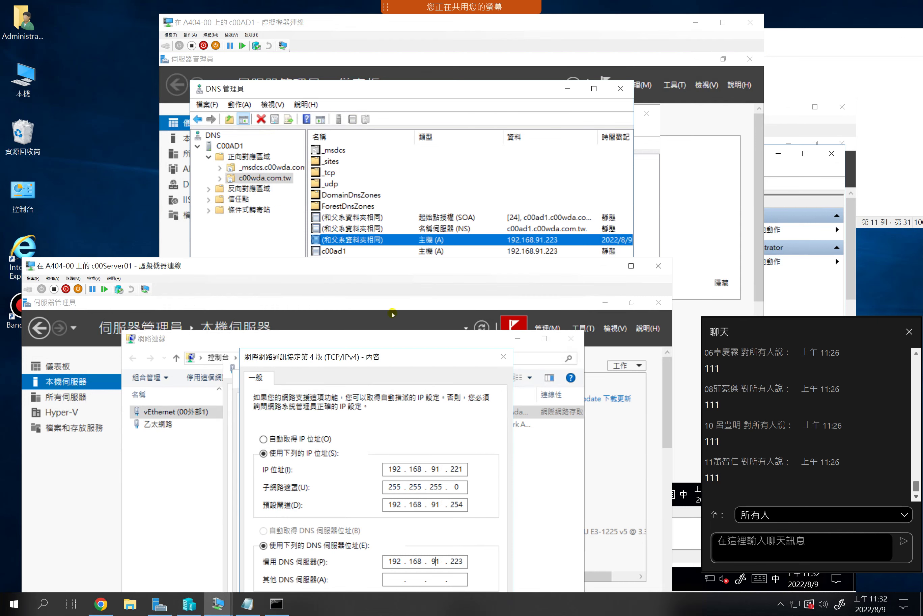
{"action": "left_click_drag", "start_coordinate": [365, 272], "coordinate": [353, 134]}
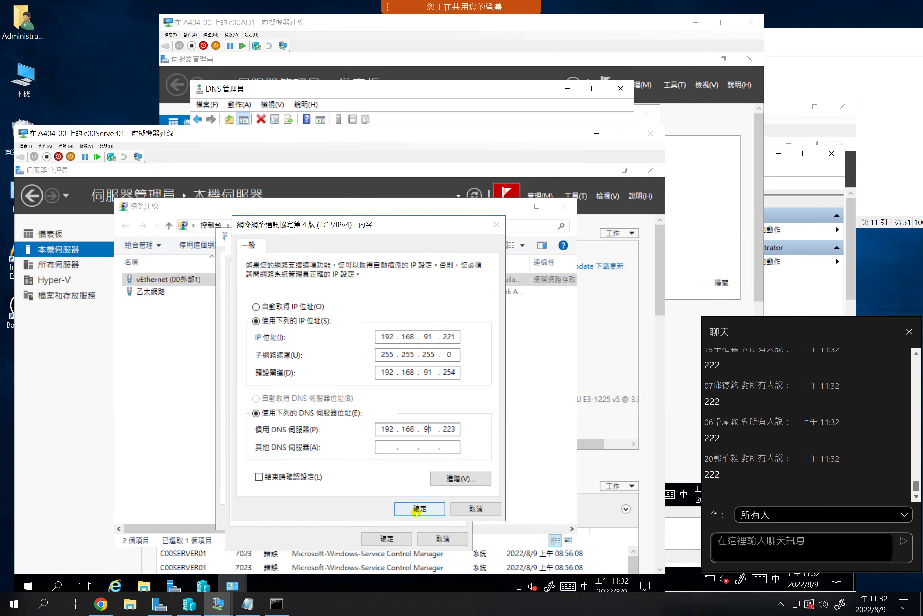
Confirm the IPv4 and adapter properties and close c00Server01's status and Network Connections windows
{"action": "left_click", "coordinate": [415, 510]}
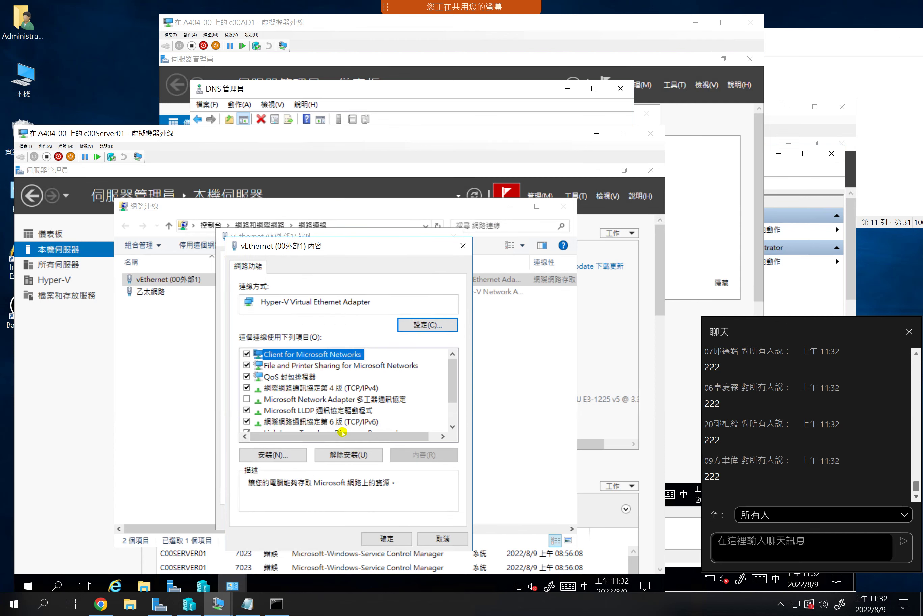
{"action": "left_click", "coordinate": [386, 538]}
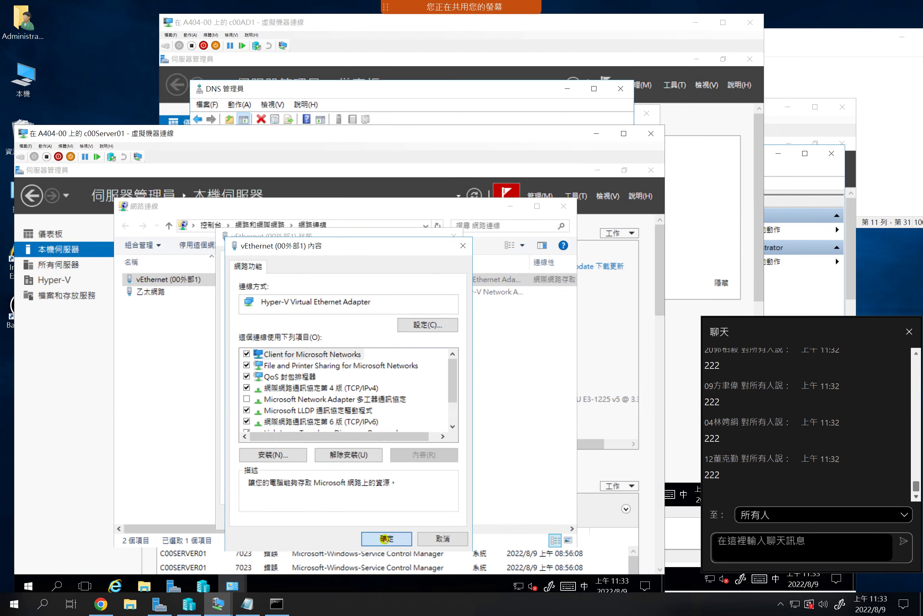
{"action": "left_click", "coordinate": [435, 516]}
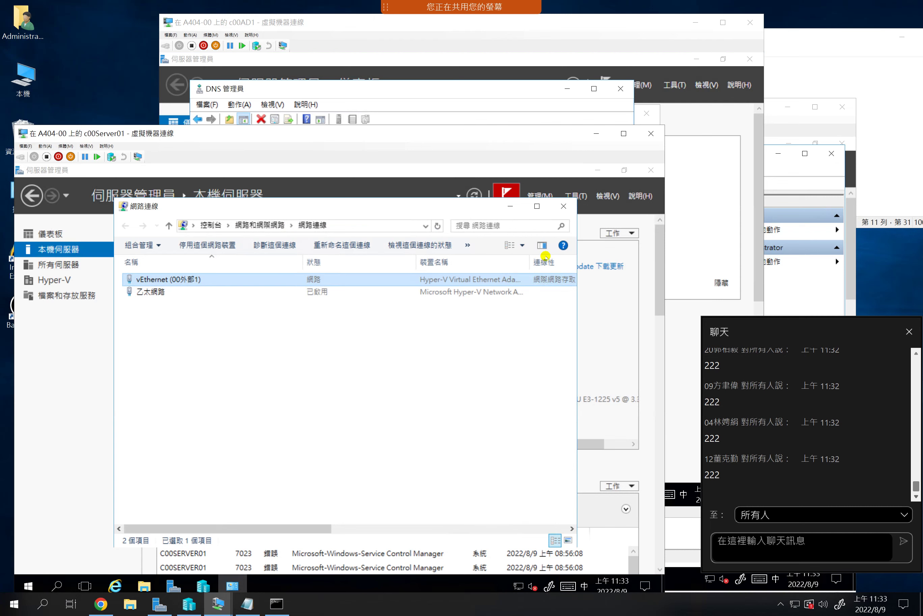
{"action": "left_click", "coordinate": [562, 206]}
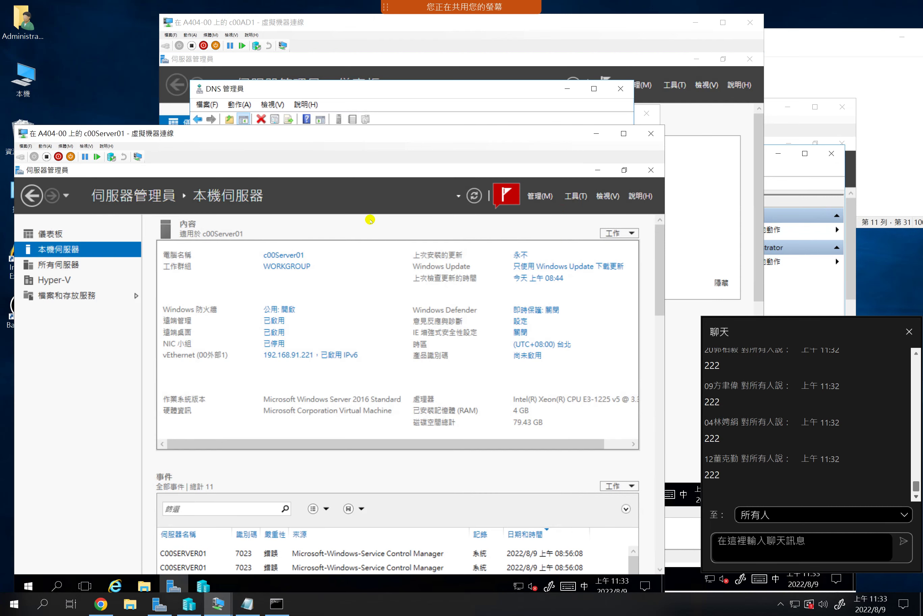
{"action": "left_click_drag", "start_coordinate": [357, 135], "coordinate": [364, 118]}
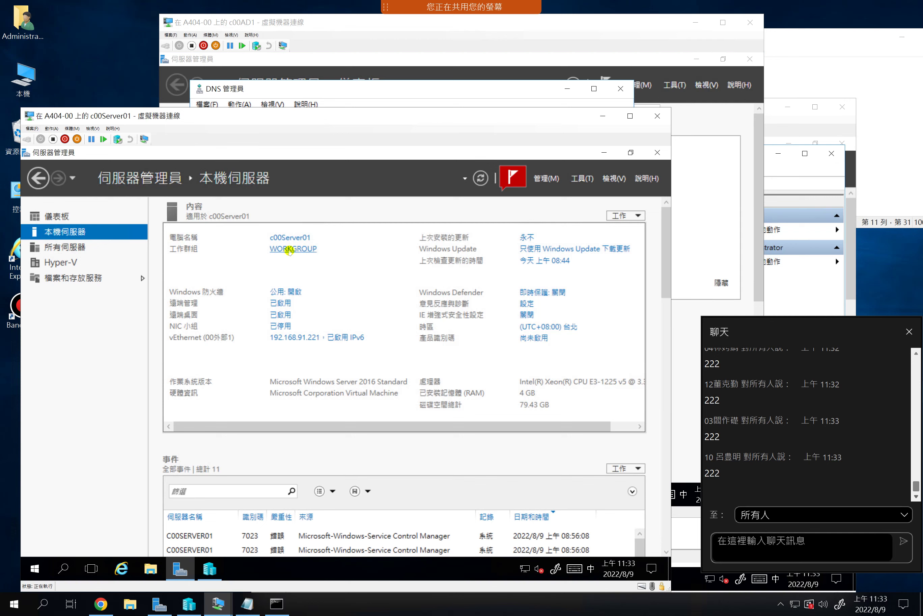
Open c00Server01's Computer Name/Domain Changes dialog and choose Domain membership
{"action": "left_click", "coordinate": [289, 250]}
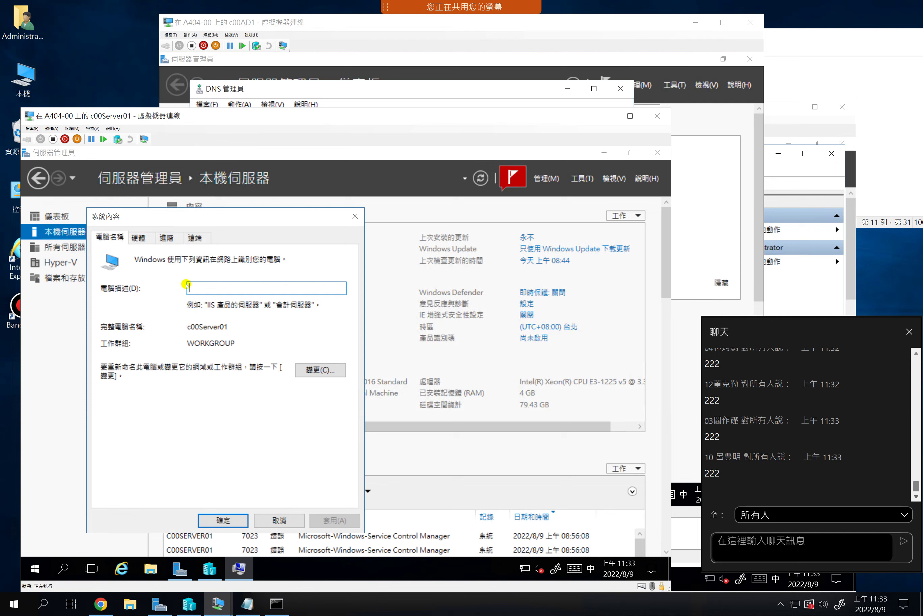
{"action": "left_click", "coordinate": [313, 372]}
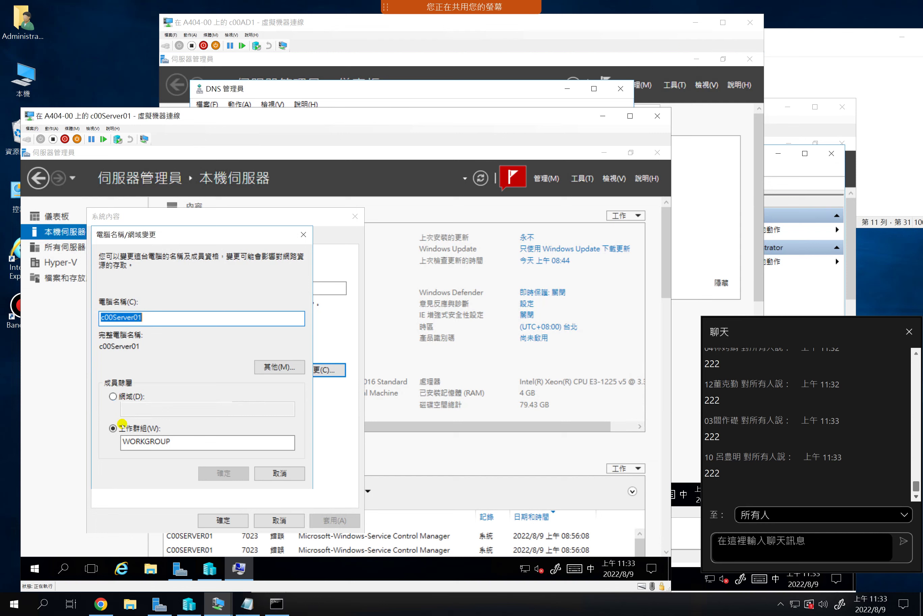
{"action": "left_click", "coordinate": [111, 397]}
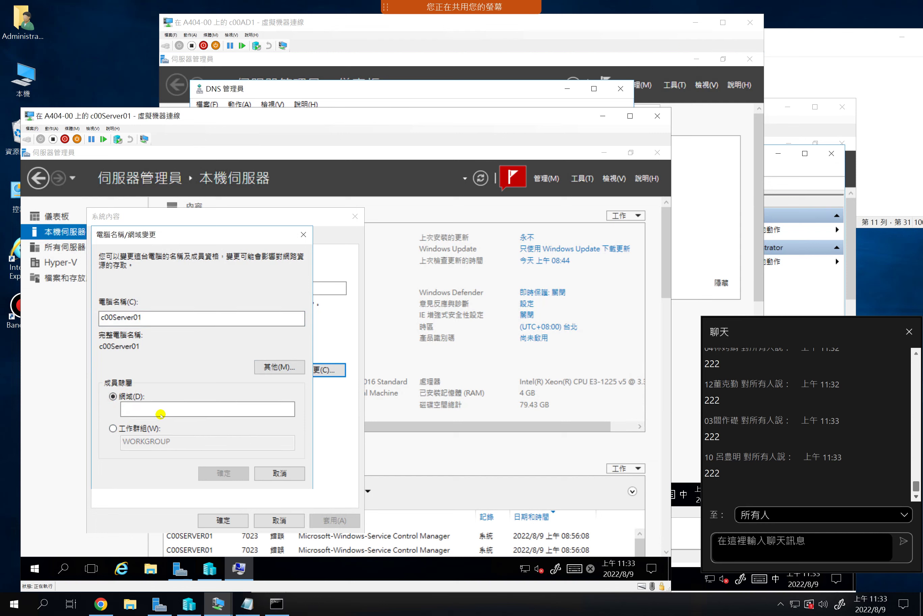
Enter the domain name cxxwda.com.tw in the Domain field
{"action": "left_click", "coordinate": [160, 414]}
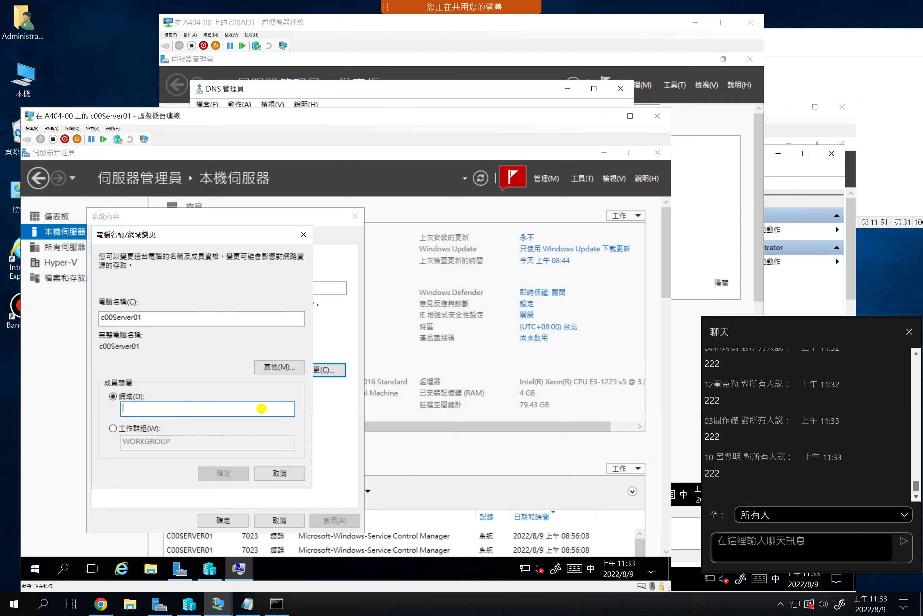
{"action": "type", "text": "c"}
{"action": "key", "text": "shift"}
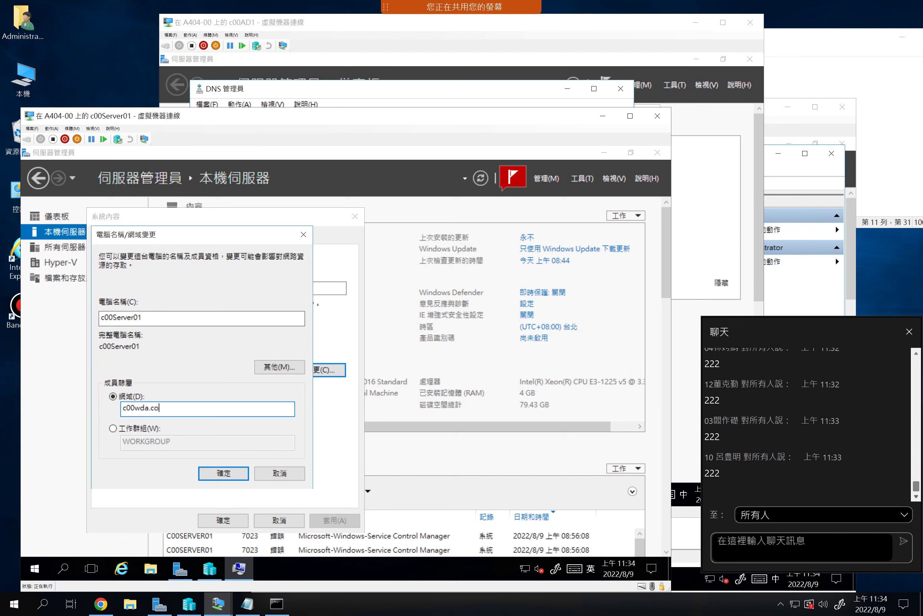
{"action": "type", "text": "00wda.com.tw"}
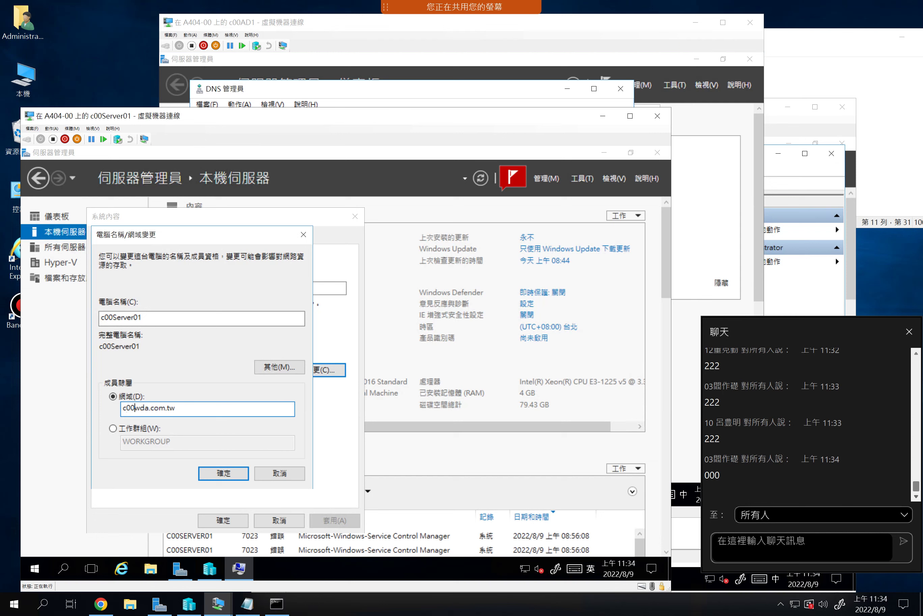
{"action": "key", "text": "BackSpace"}
{"action": "key", "text": "BackSpace"}
{"action": "key", "text": "shift"}
{"action": "type", "text": "2"}
{"action": "key", "text": "shift"}
{"action": "type", "text": "xx"}
Check Active Directory Users and Computers on c00AD1, then return to c00Server01's Server Manager
{"action": "left_click_drag", "start_coordinate": [217, 119], "coordinate": [217, 149]}
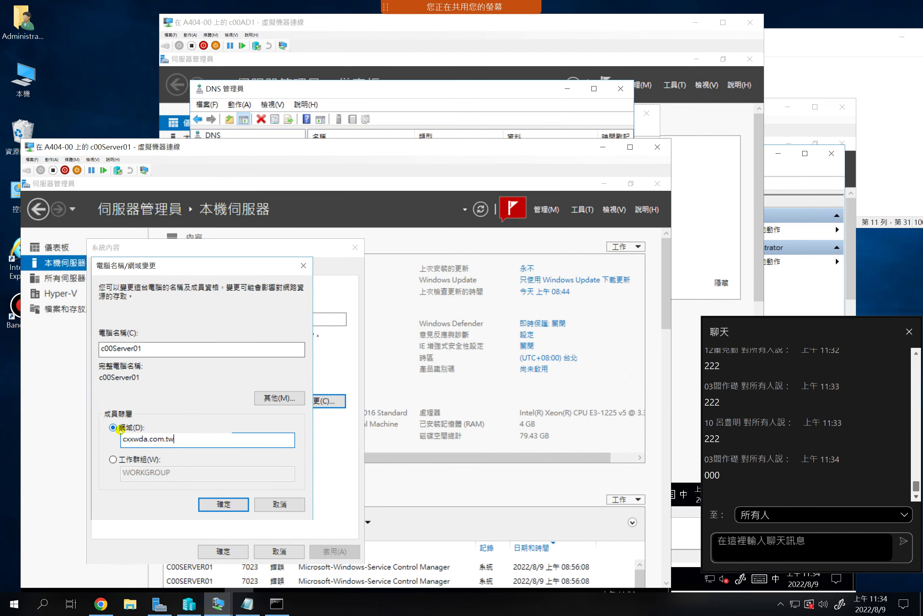
{"action": "left_click", "coordinate": [281, 87]}
{"action": "left_click", "coordinate": [351, 494]}
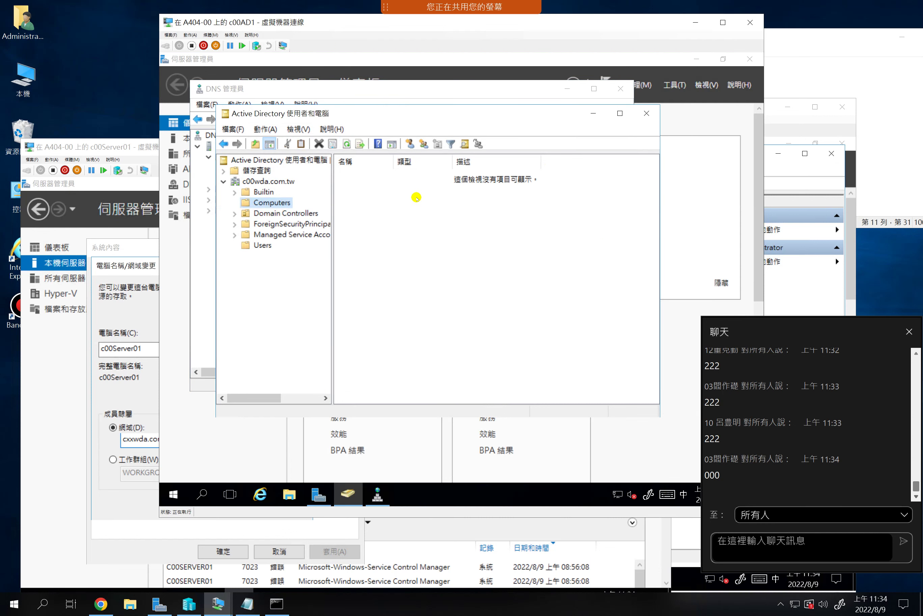
{"action": "left_click", "coordinate": [138, 265]}
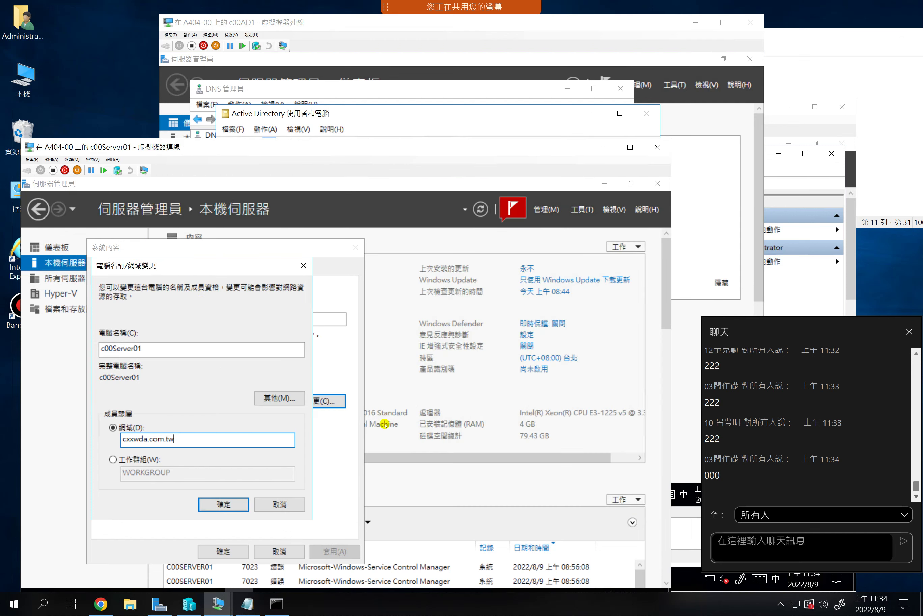
{"action": "left_click", "coordinate": [392, 387]}
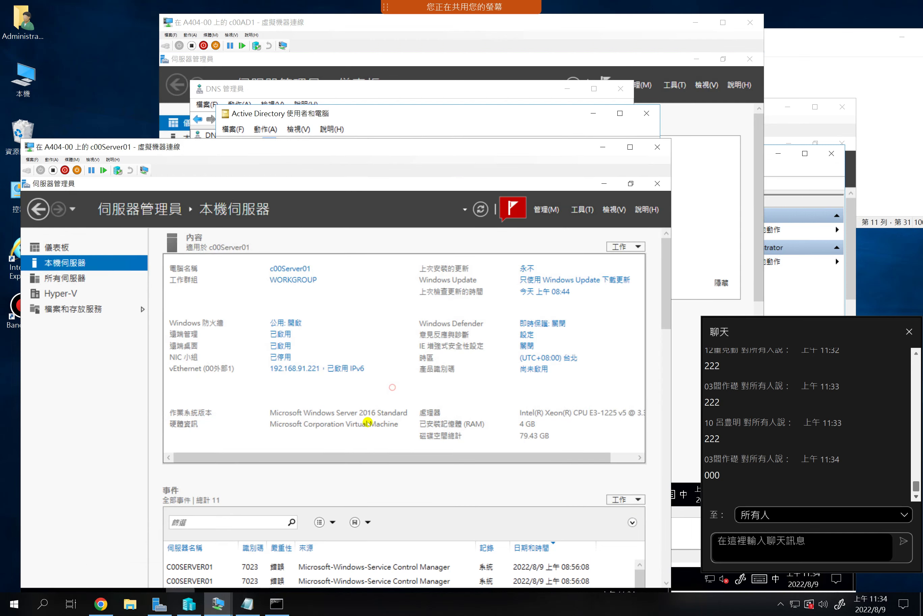
Verify vEthernet's preferred DNS reads 192.168.91.223, then close all network dialogs
{"action": "left_click", "coordinate": [292, 368]}
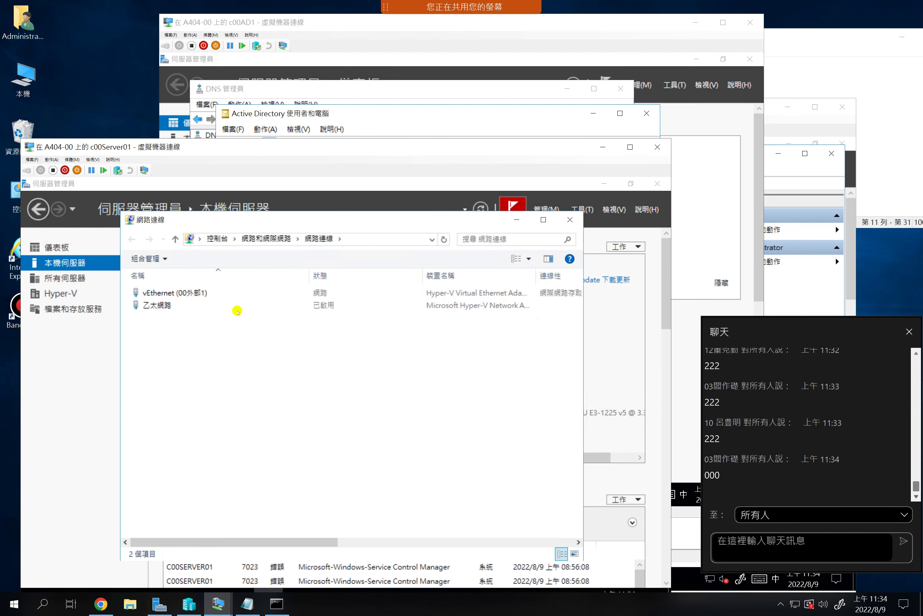
{"action": "left_click", "coordinate": [182, 293]}
{"action": "double_click", "coordinate": [182, 293]}
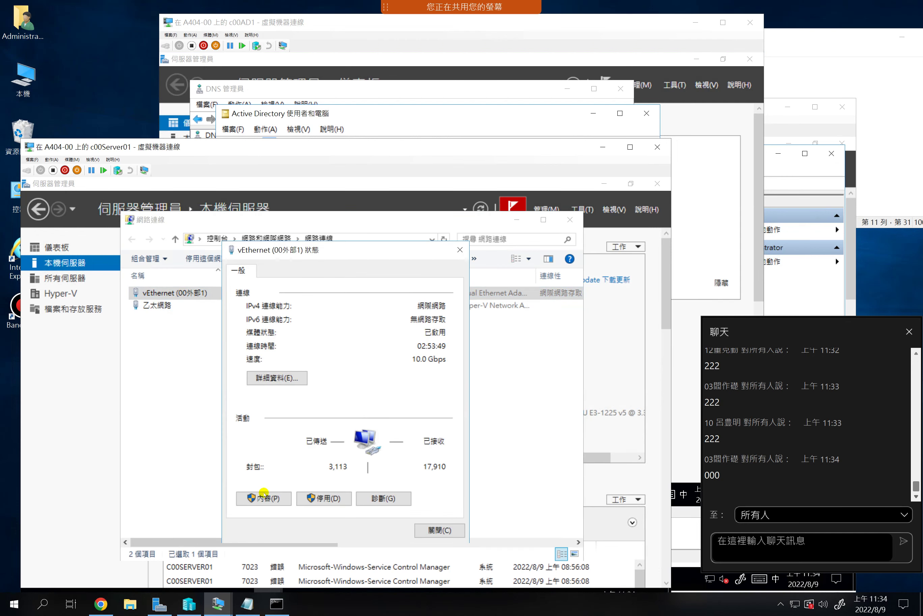
{"action": "left_click", "coordinate": [249, 496]}
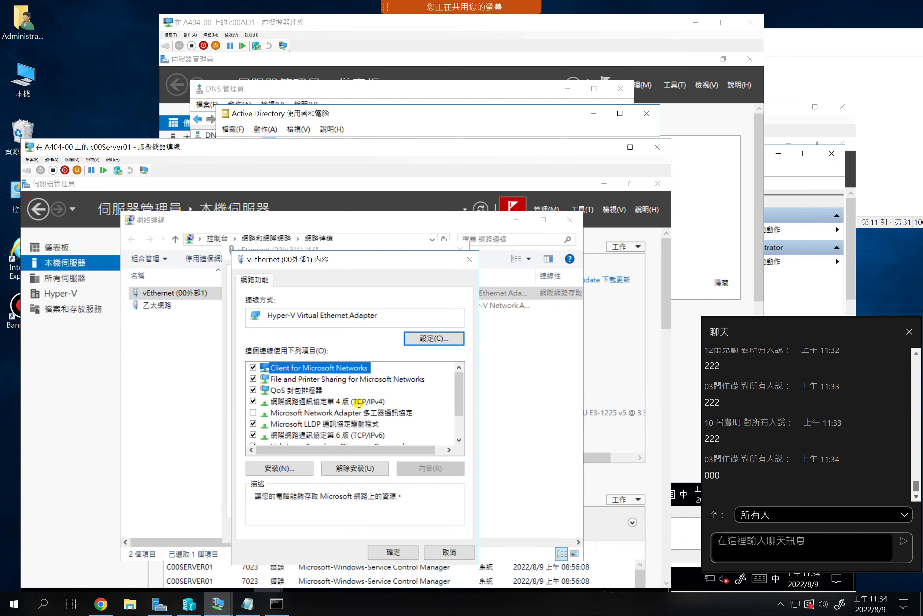
{"action": "double_click", "coordinate": [354, 402]}
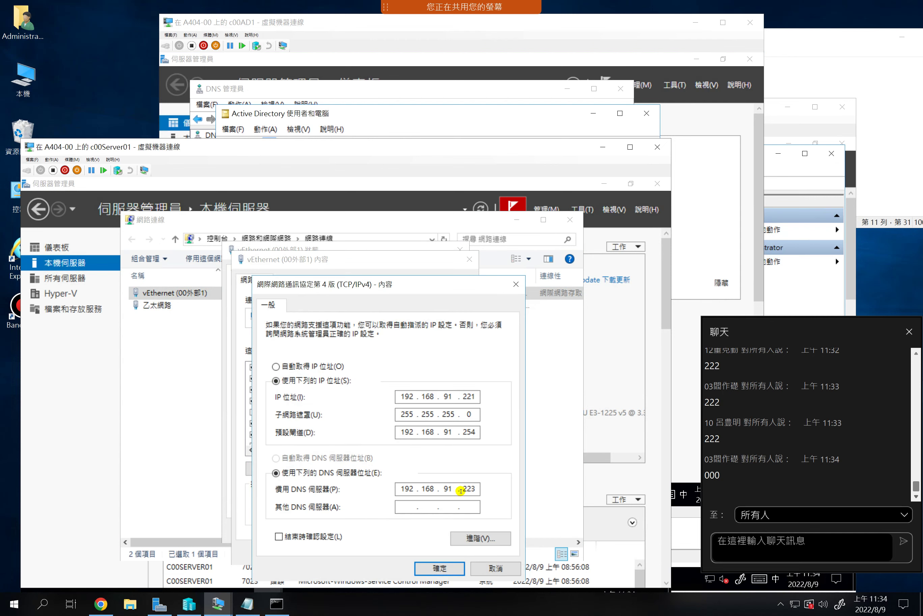
{"action": "double_click", "coordinate": [397, 488]}
{"action": "left_click", "coordinate": [439, 569]}
{"action": "left_click", "coordinate": [395, 551]}
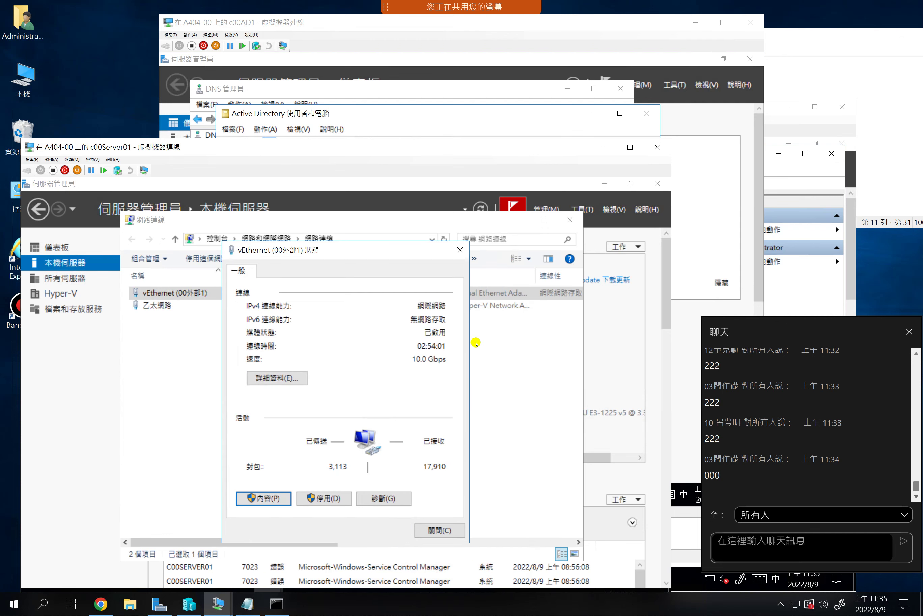
{"action": "left_click", "coordinate": [438, 530]}
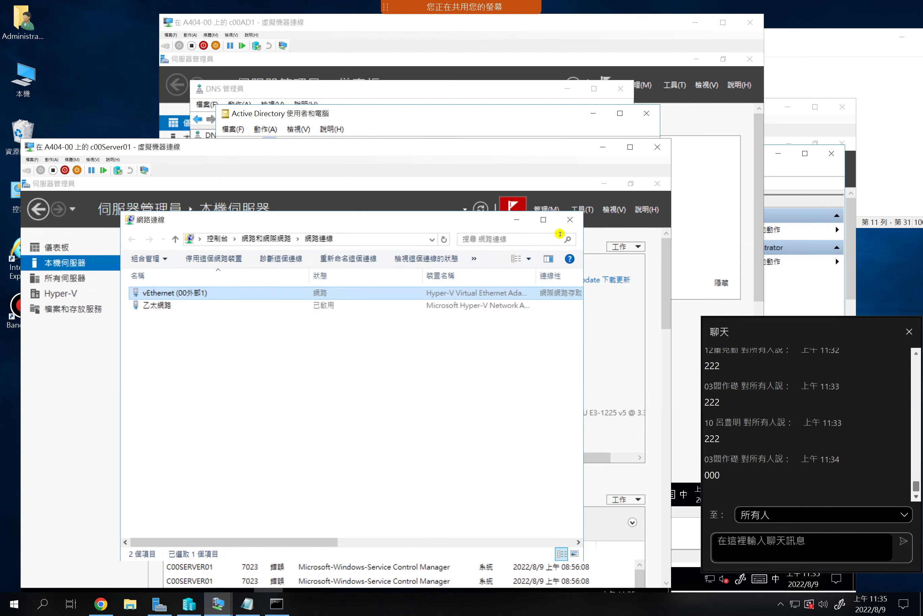
{"action": "left_click", "coordinate": [570, 221]}
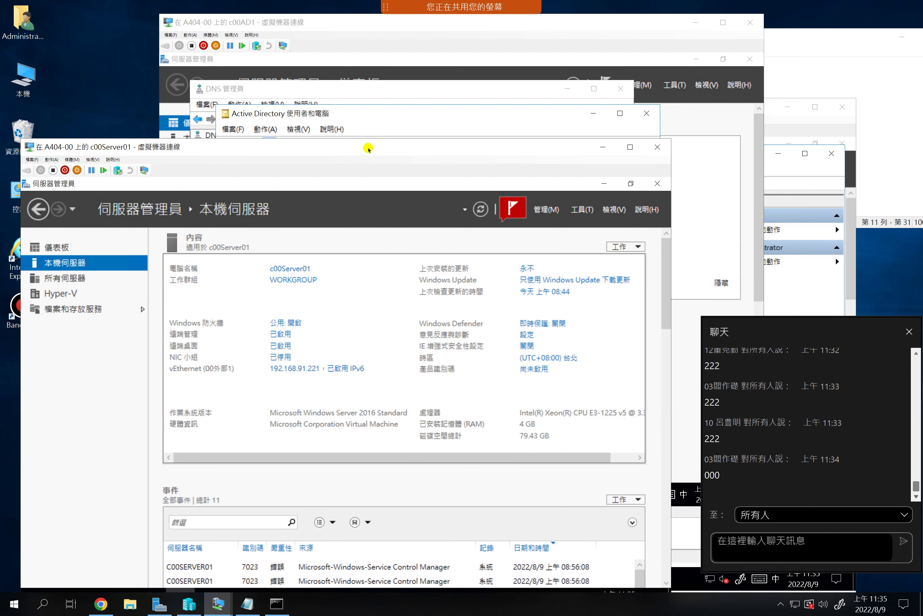
{"action": "left_click_drag", "start_coordinate": [368, 147], "coordinate": [367, 90]}
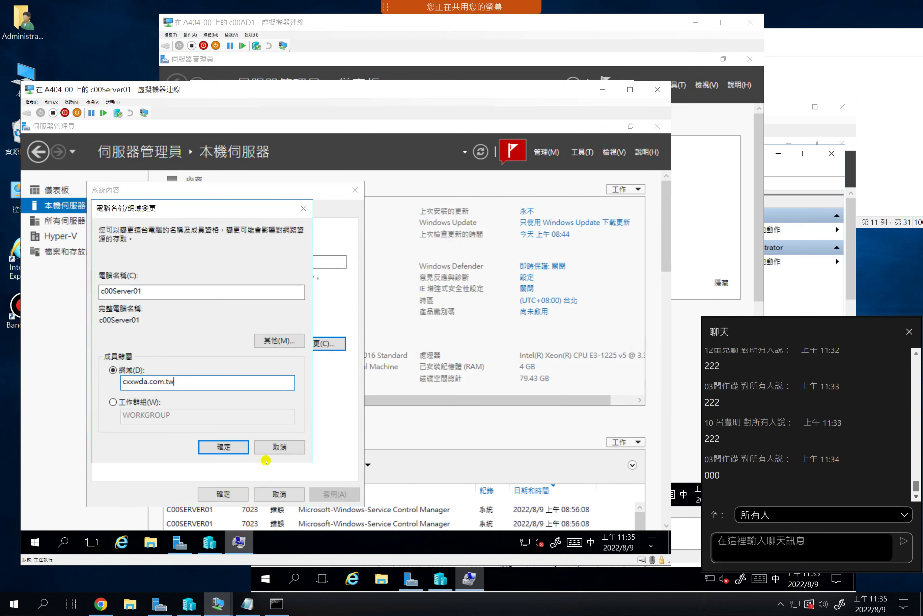
{"action": "key", "text": "shift"}
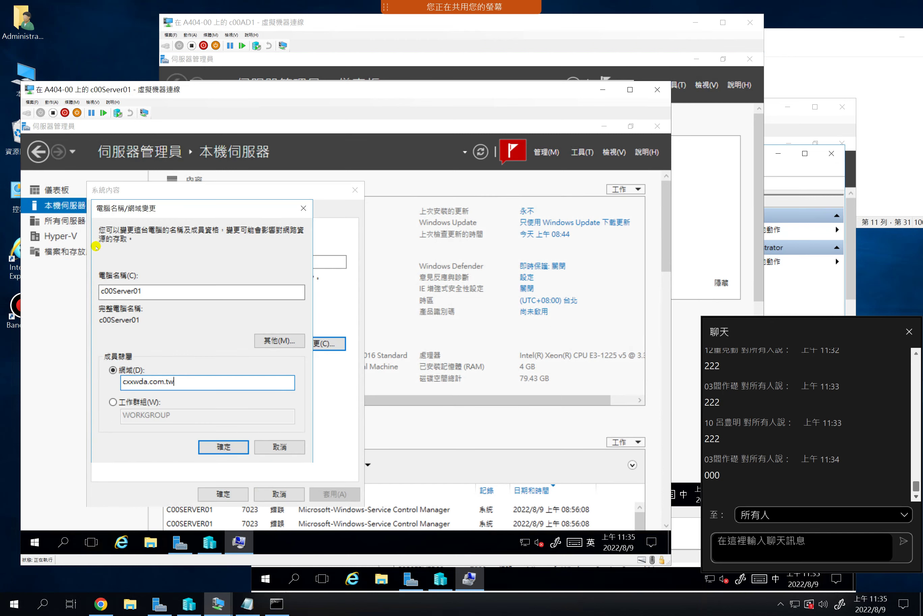
Correct the domain name from cxxwda.com.tw to c00wda.com.tw and submit the join
{"action": "left_click", "coordinate": [180, 380]}
{"action": "left_click", "coordinate": [133, 381]}
{"action": "key", "text": "BackSpace"}
{"action": "key", "text": "BackSpace"}
{"action": "type", "text": "00"}
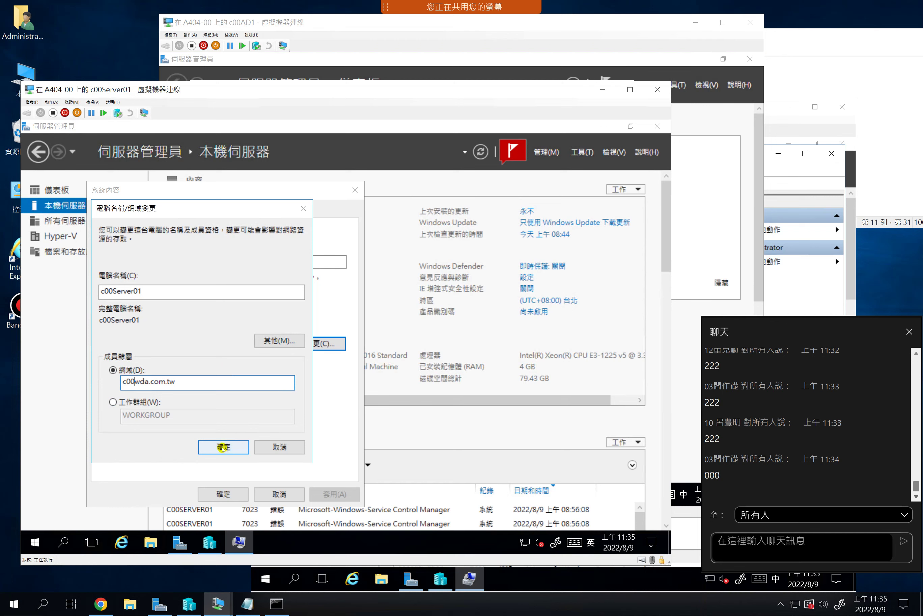
{"action": "left_click", "coordinate": [223, 448]}
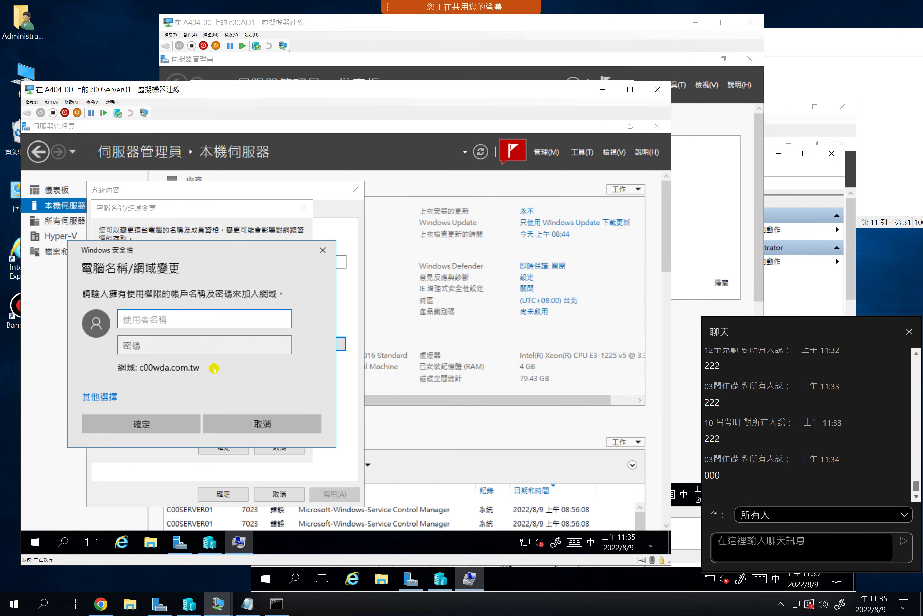
Enter the domain administrator's user name with the c00wda\ prefix in Windows Security
{"action": "type", "text": "c"}
{"action": "key", "text": "shift"}
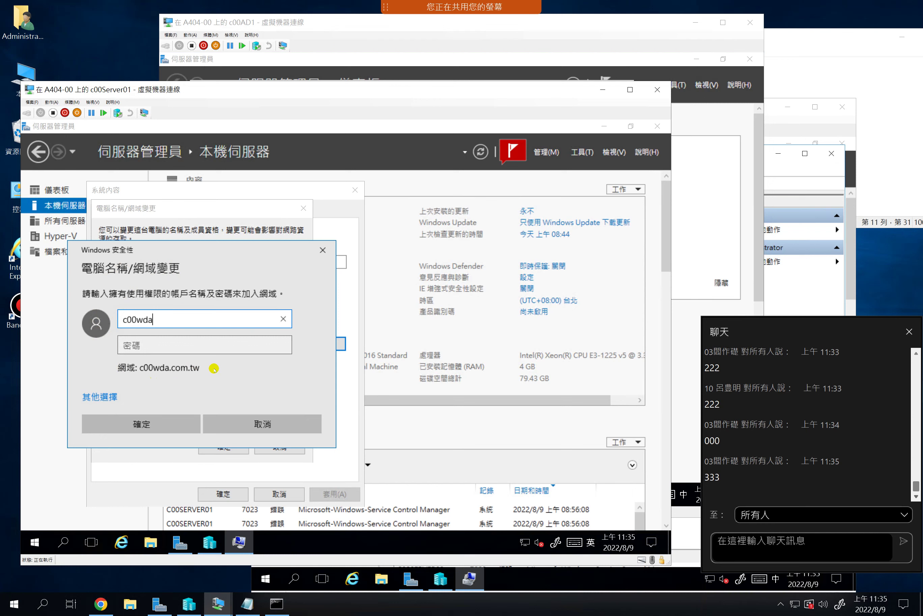
{"action": "type", "text": "00wda\\administrator"}
{"action": "key", "text": "Tab"}
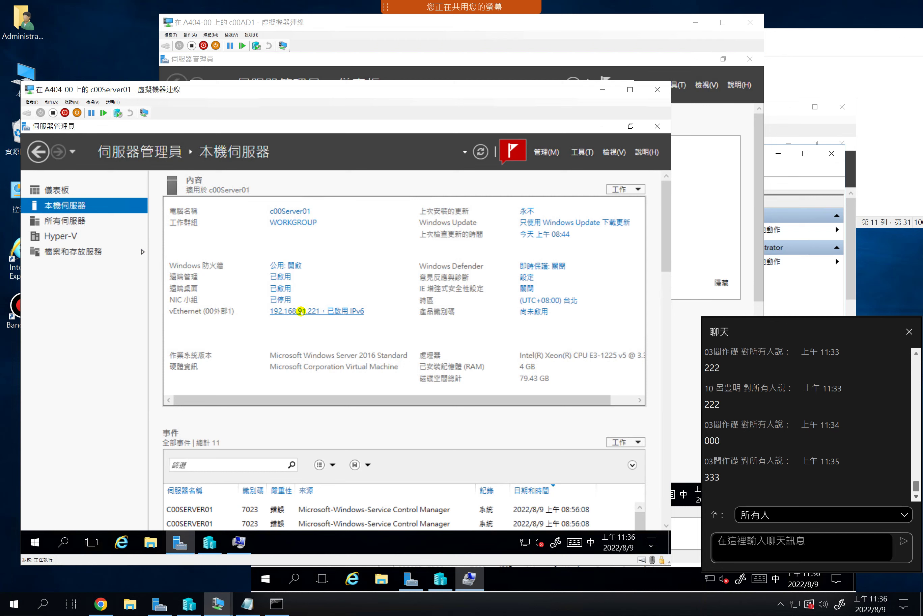
Check c00Server01's vEthernet TCP/IPv4 settings and confirm the preferred DNS server is 192.168.91.223
{"action": "left_click", "coordinate": [300, 311]}
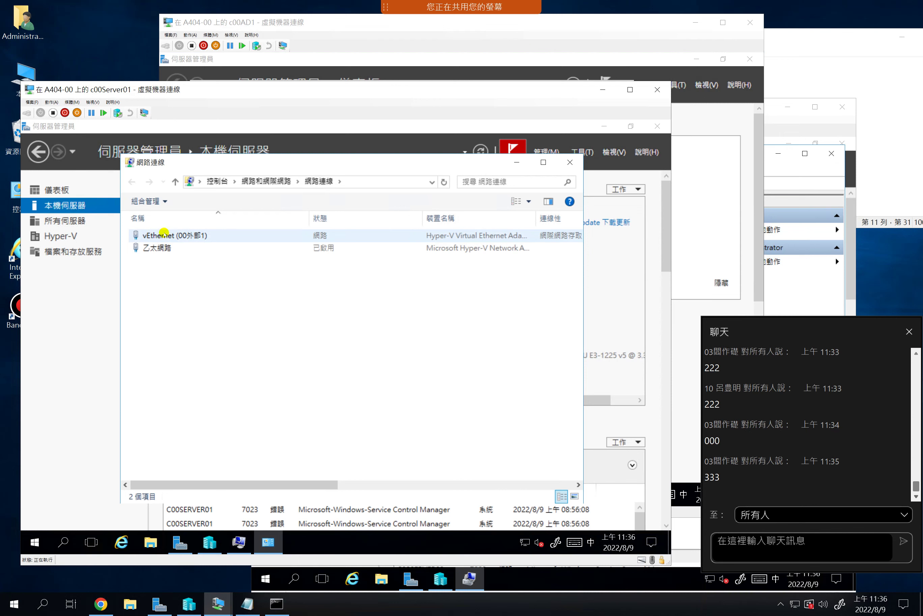
{"action": "double_click", "coordinate": [164, 234]}
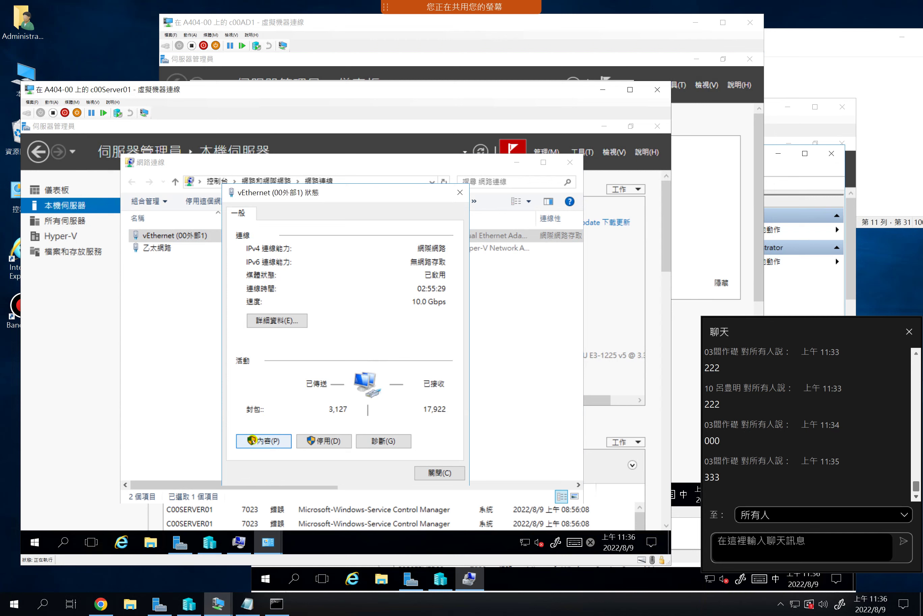
{"action": "left_click", "coordinate": [253, 440]}
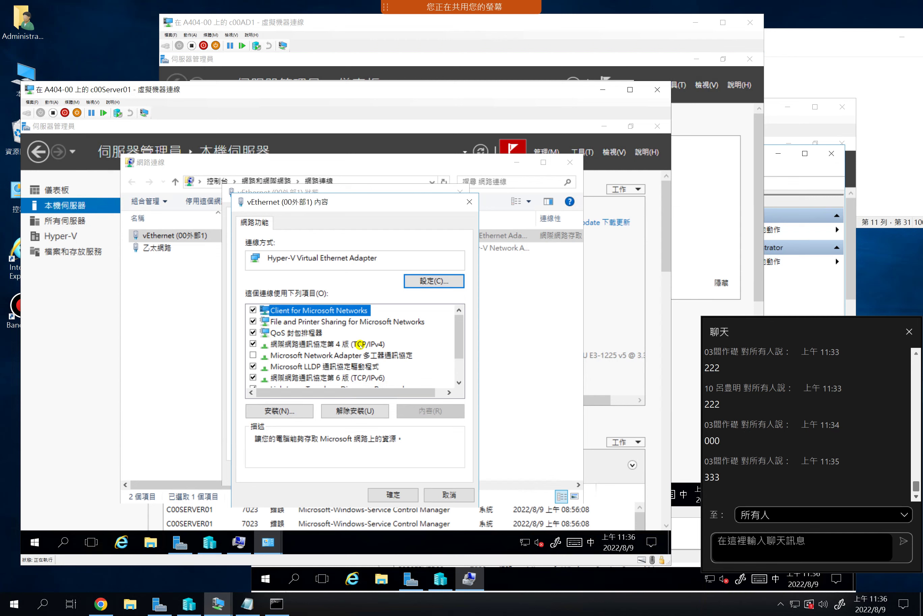
{"action": "double_click", "coordinate": [359, 344]}
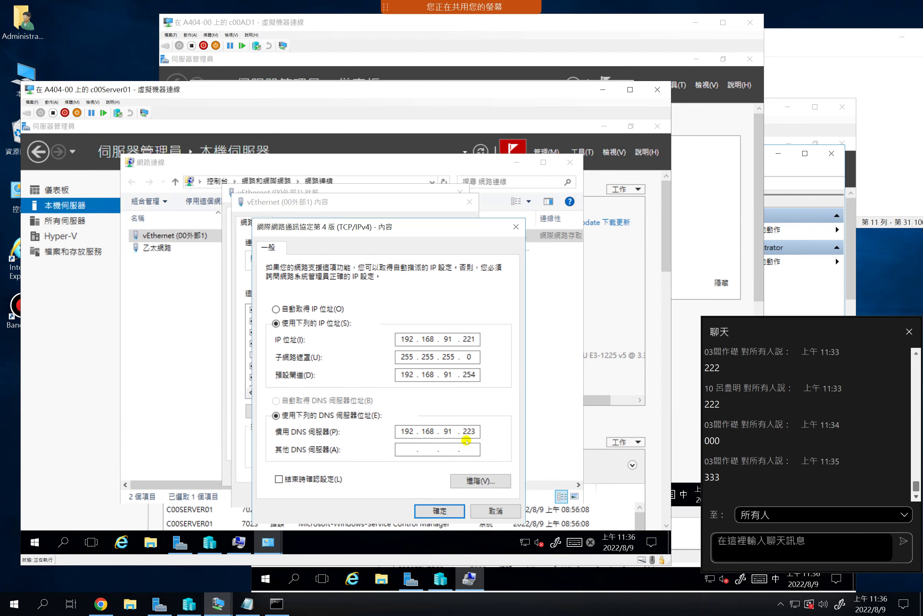
{"action": "left_click", "coordinate": [459, 433]}
{"action": "left_click", "coordinate": [475, 430]}
{"action": "double_click", "coordinate": [476, 431]}
View c00AD1's Local Server properties to confirm its address matches 192.168.91.223
{"action": "left_click", "coordinate": [260, 23]}
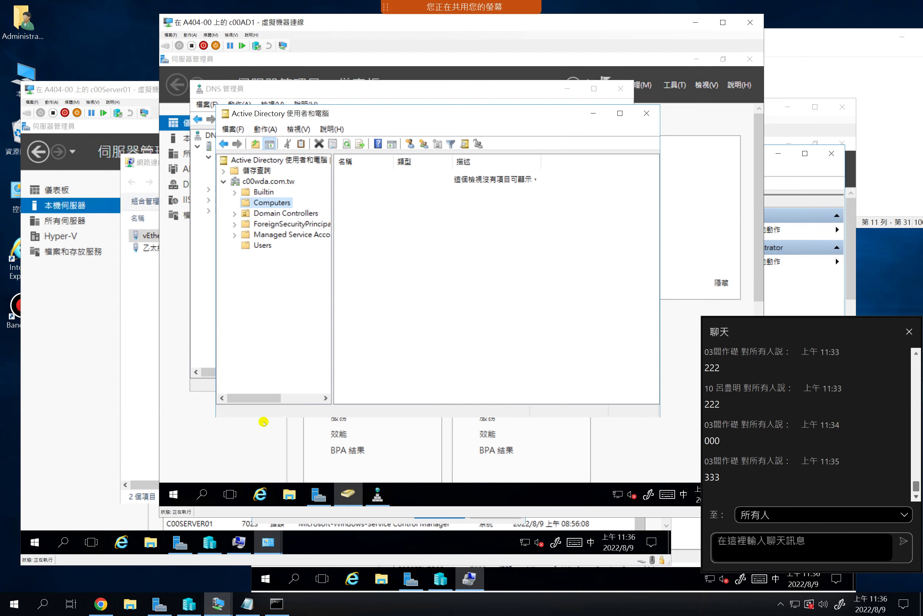
{"action": "left_click", "coordinate": [235, 433]}
{"action": "left_click", "coordinate": [201, 139]}
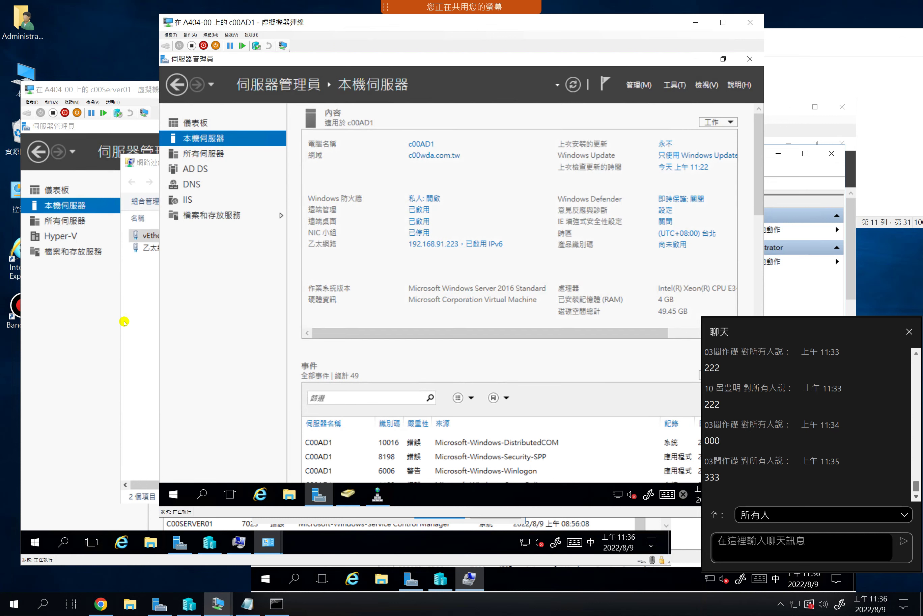
{"action": "left_click", "coordinate": [79, 363]}
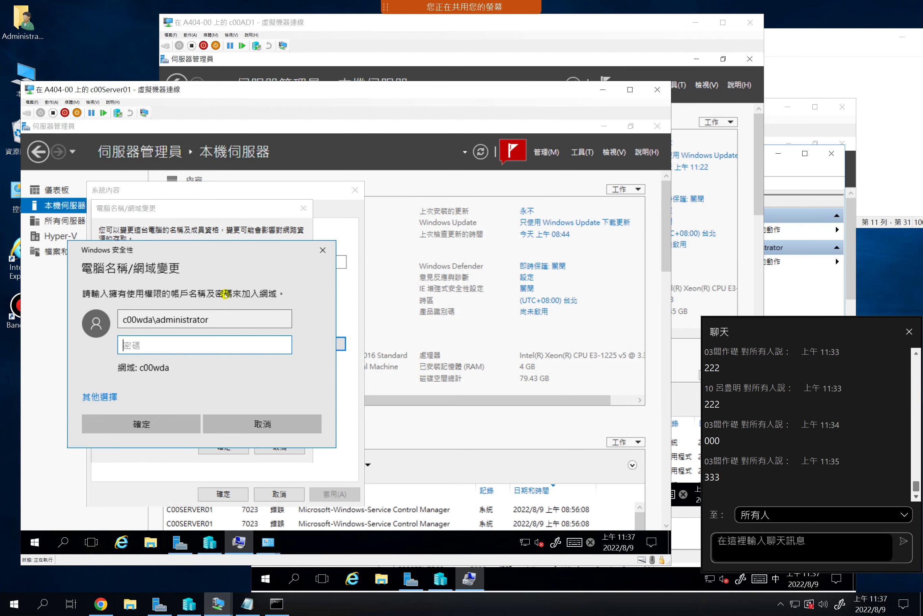
Move the credential prompt aside and view c00AD1's empty ADUC Computers container
{"action": "left_click_drag", "start_coordinate": [242, 251], "coordinate": [425, 256]}
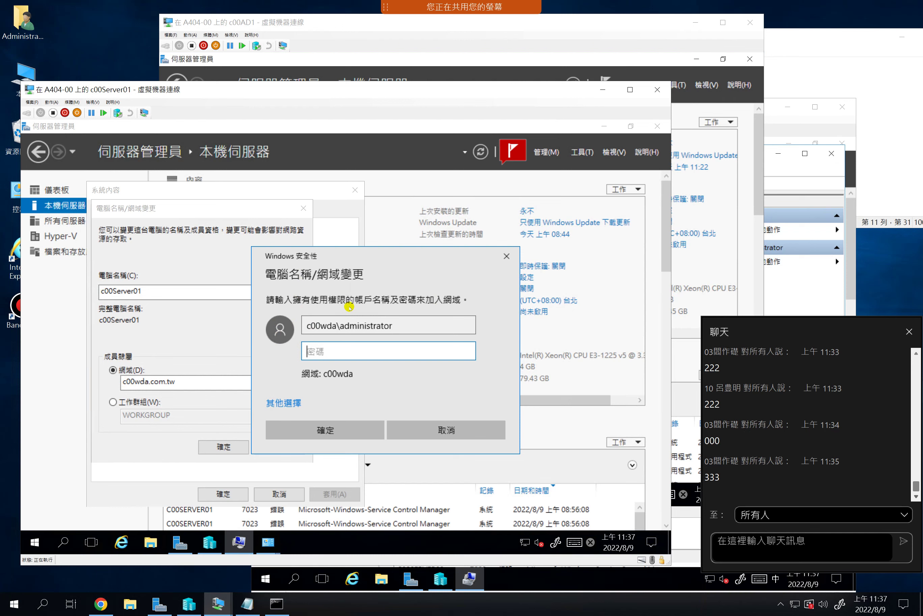
{"action": "left_click", "coordinate": [359, 24]}
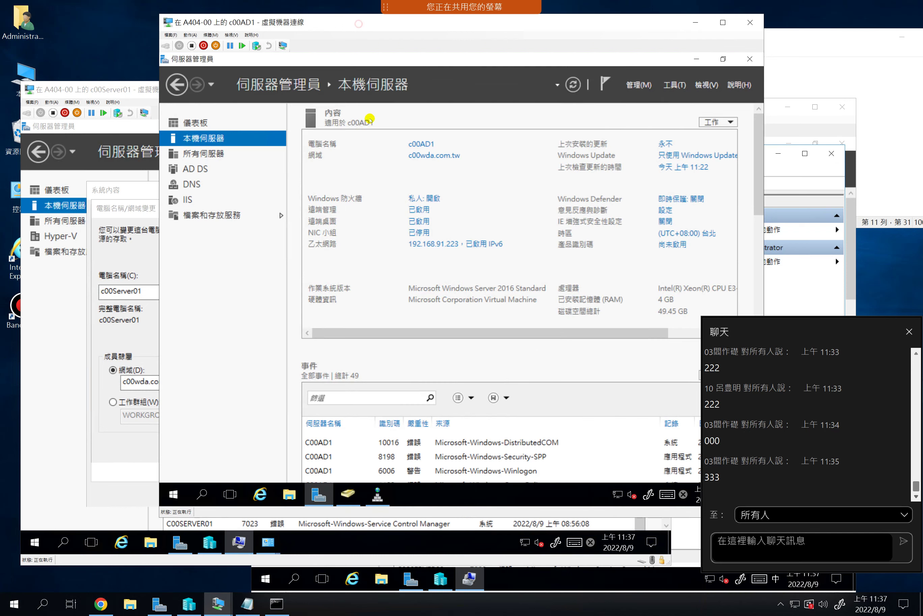
{"action": "left_click", "coordinate": [348, 493]}
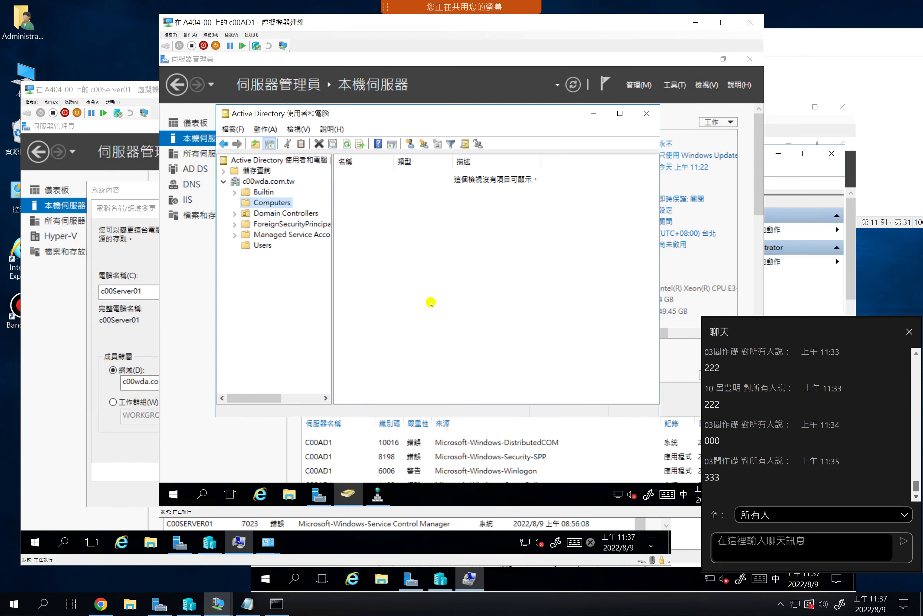
Enter the domain administrator password, acknowledge the domain welcome and restart notices, then restart c00Server01
{"action": "left_click", "coordinate": [125, 439]}
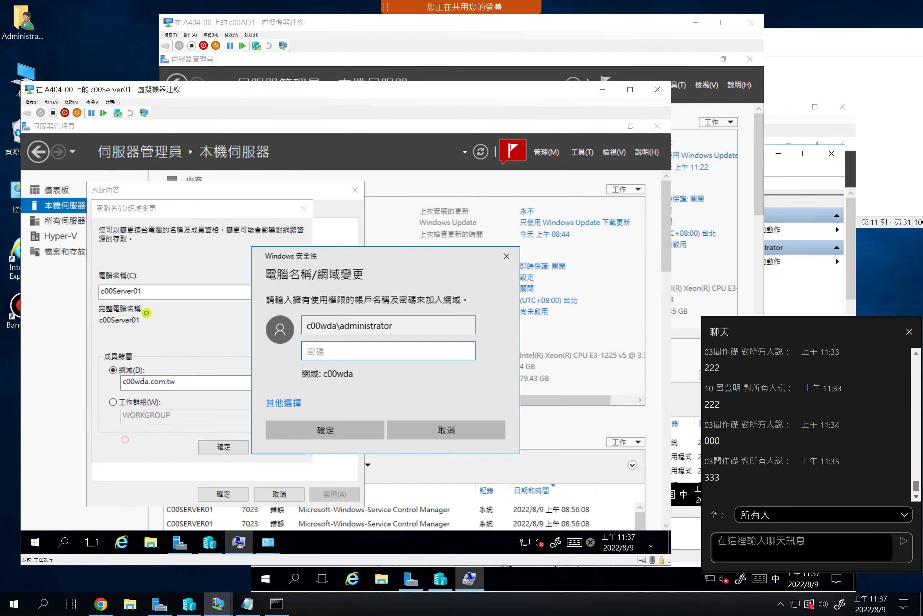
{"action": "left_click", "coordinate": [339, 353]}
{"action": "type", "text": "P"}
{"action": "left_click", "coordinate": [310, 432]}
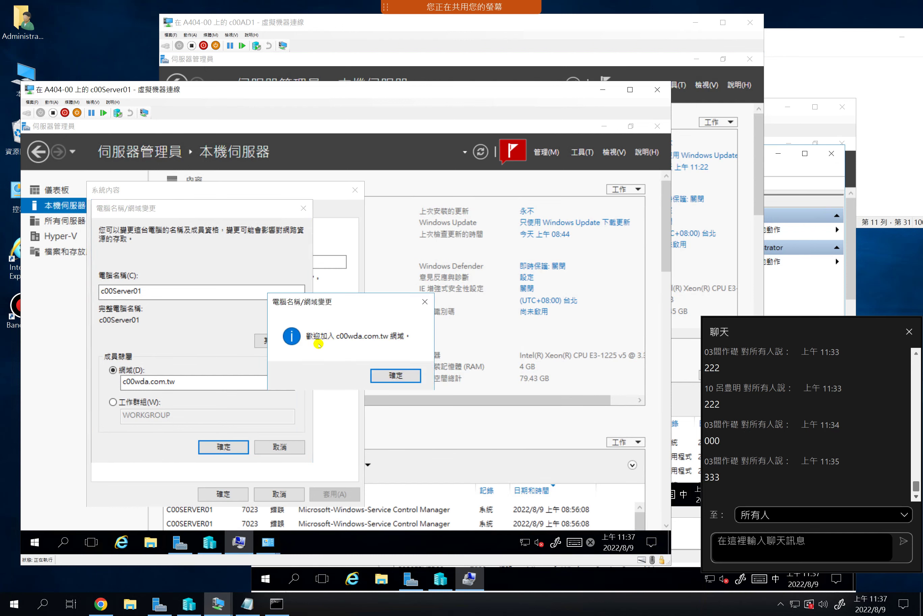
{"action": "left_click", "coordinate": [392, 372]}
{"action": "left_click", "coordinate": [416, 340]}
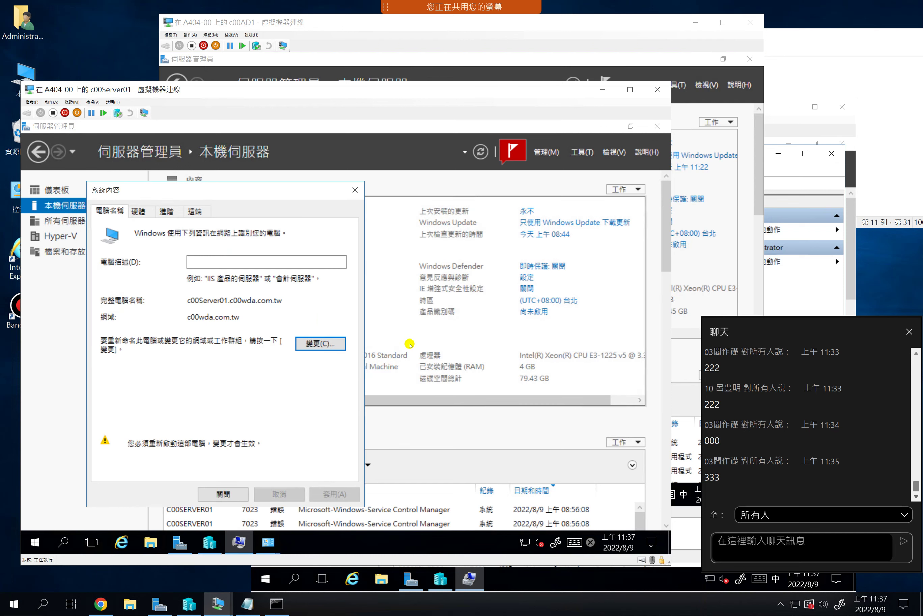
{"action": "left_click", "coordinate": [227, 494]}
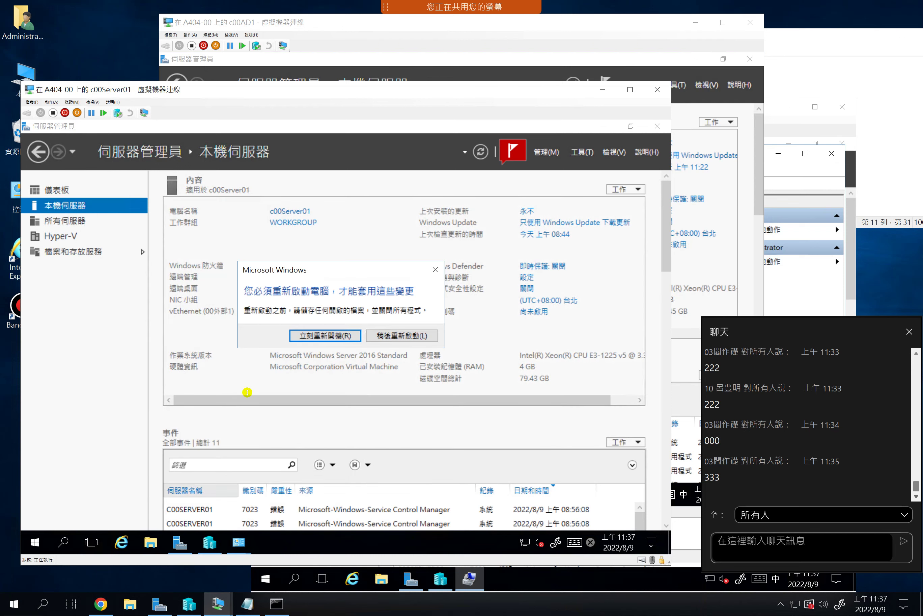
{"action": "left_click", "coordinate": [317, 337]}
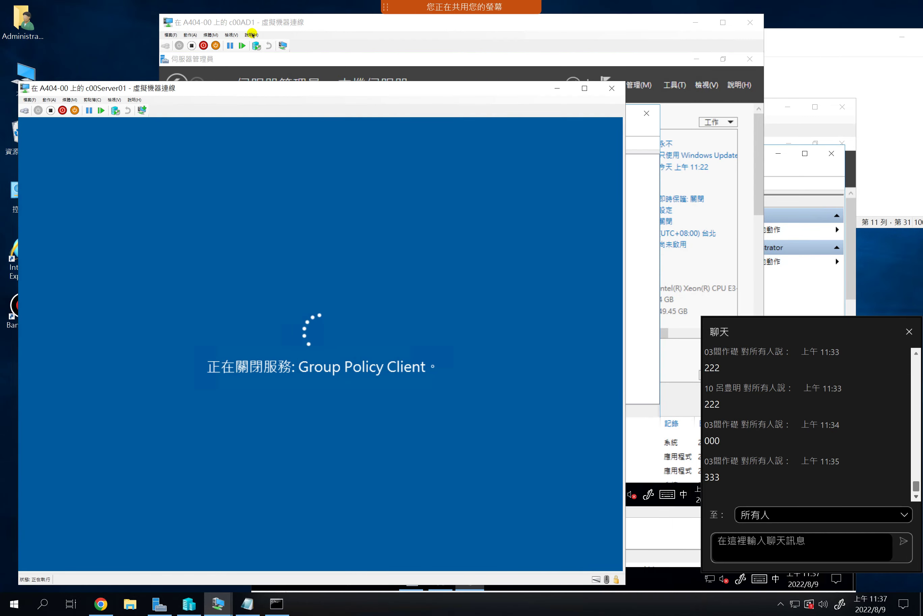
Refresh c00AD1's Computers container to show C00SERVER01 and widen the Name column
{"action": "left_click", "coordinate": [256, 23]}
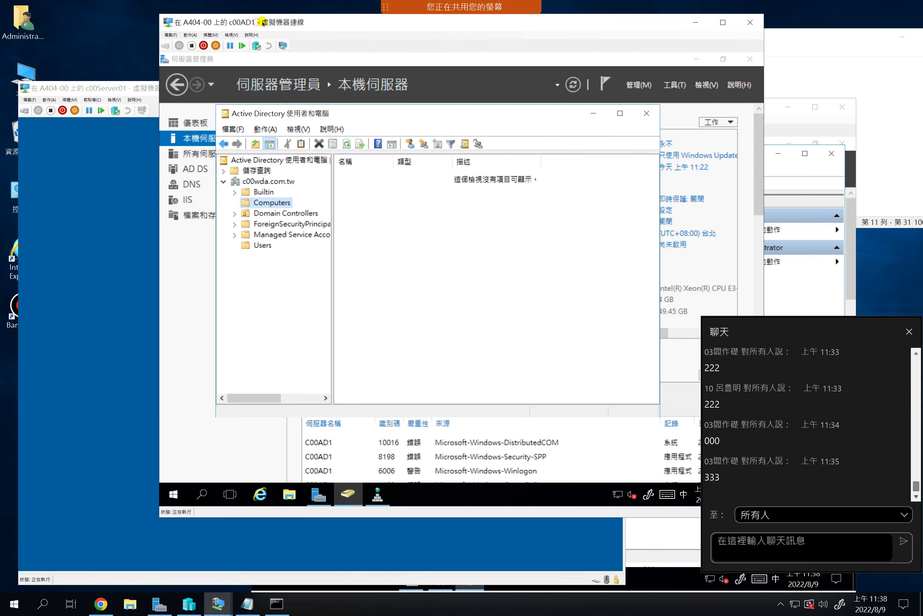
{"action": "left_click", "coordinate": [347, 144]}
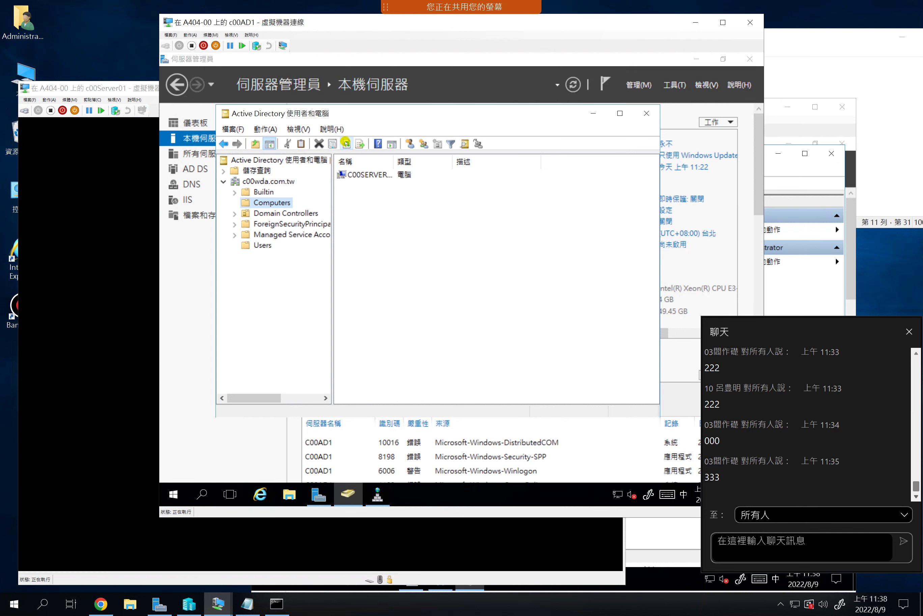
{"action": "left_click", "coordinate": [363, 175]}
{"action": "left_click_drag", "start_coordinate": [394, 161], "coordinate": [426, 199]}
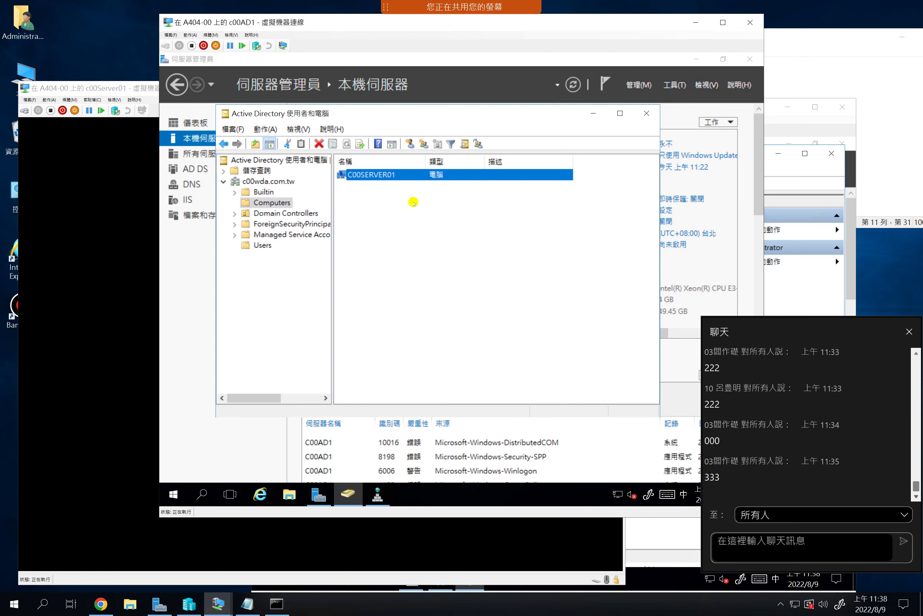
{"action": "left_click", "coordinate": [140, 90]}
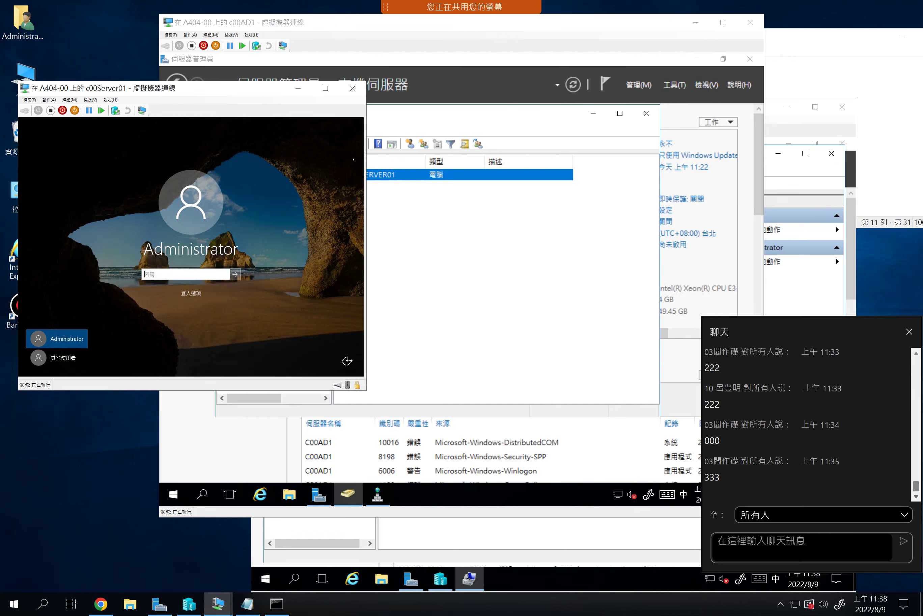
Look up the domain Administrator account in c00AD1's Users container
{"action": "left_click_drag", "start_coordinate": [244, 96], "coordinate": [278, 221]}
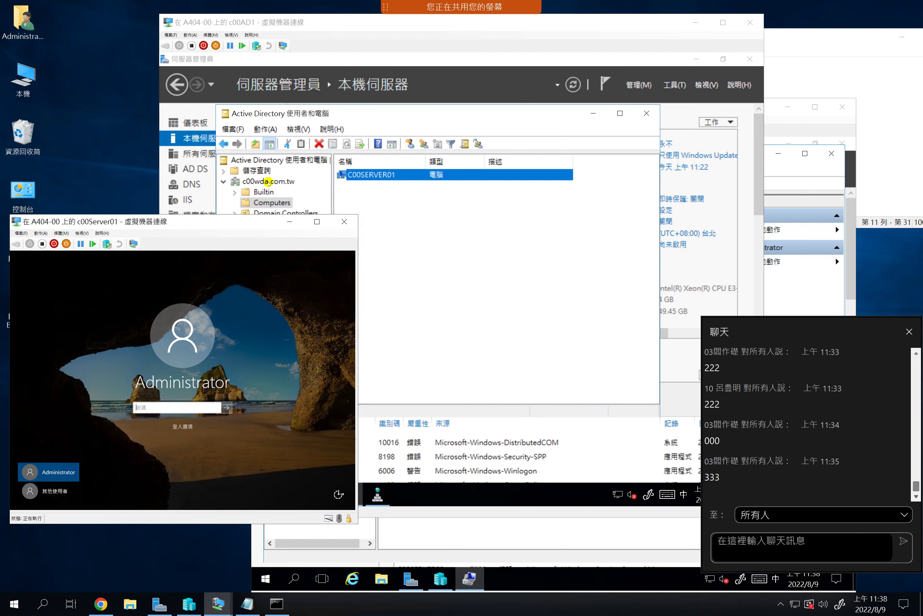
{"action": "left_click", "coordinate": [303, 111]}
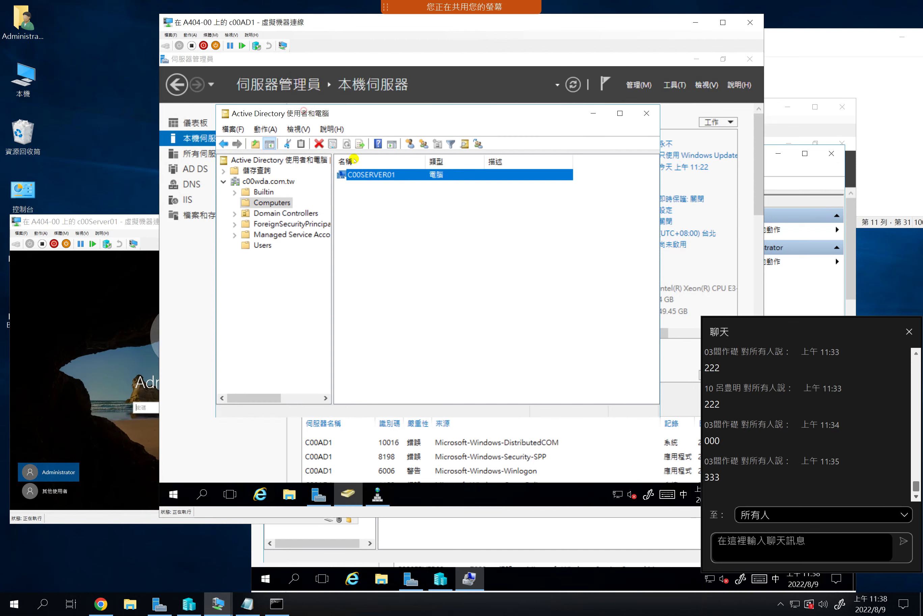
{"action": "left_click", "coordinate": [269, 245]}
{"action": "left_click", "coordinate": [365, 174]}
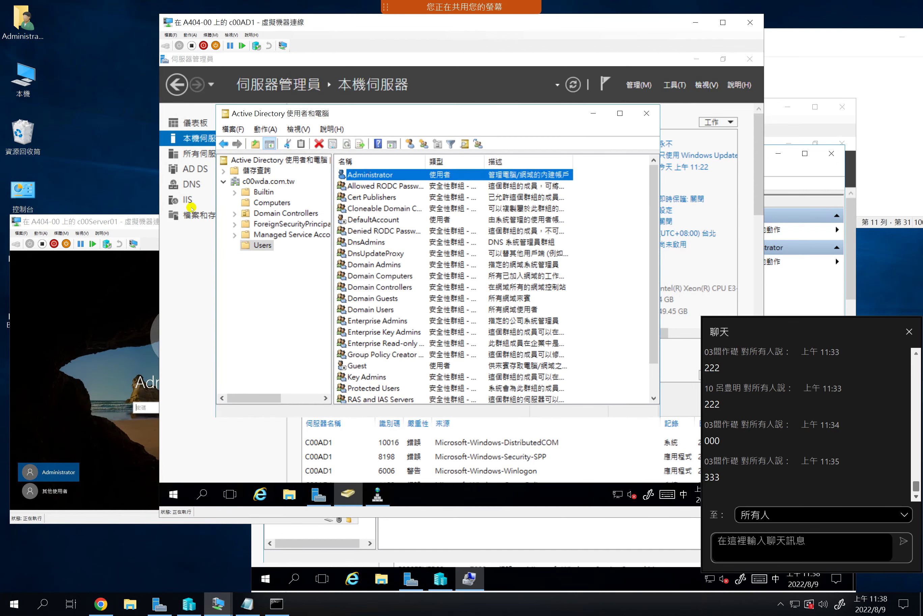
{"action": "left_click", "coordinate": [147, 224]}
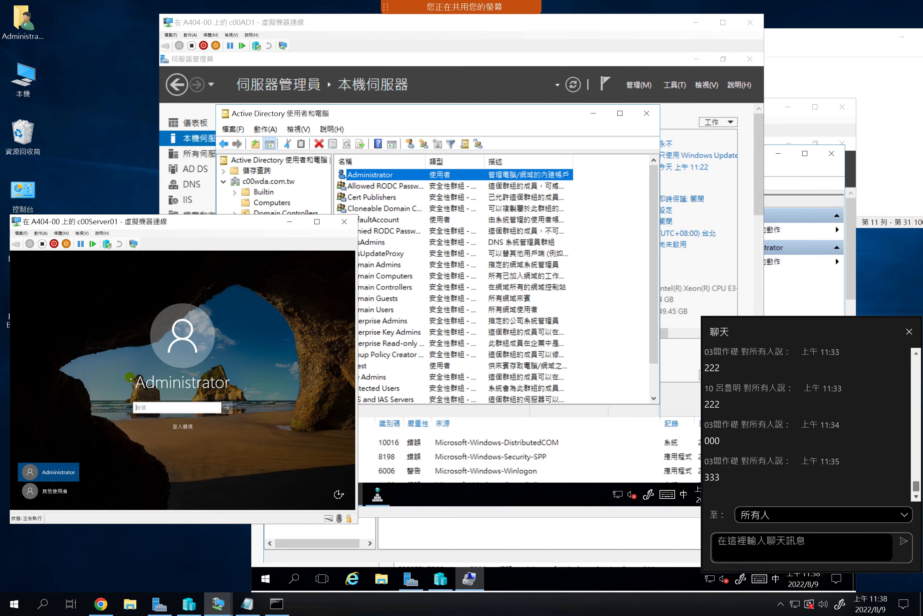
Sign in to c00Server01 as Other user with c00wda\administrator and its password
{"action": "left_click", "coordinate": [44, 496]}
{"action": "left_click", "coordinate": [150, 401]}
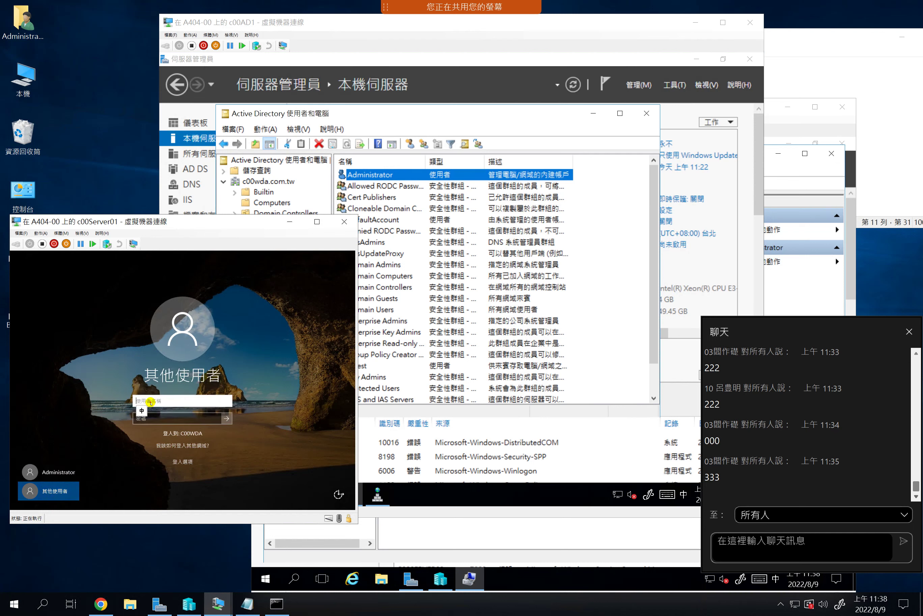
{"action": "type", "text": "c00wd"}
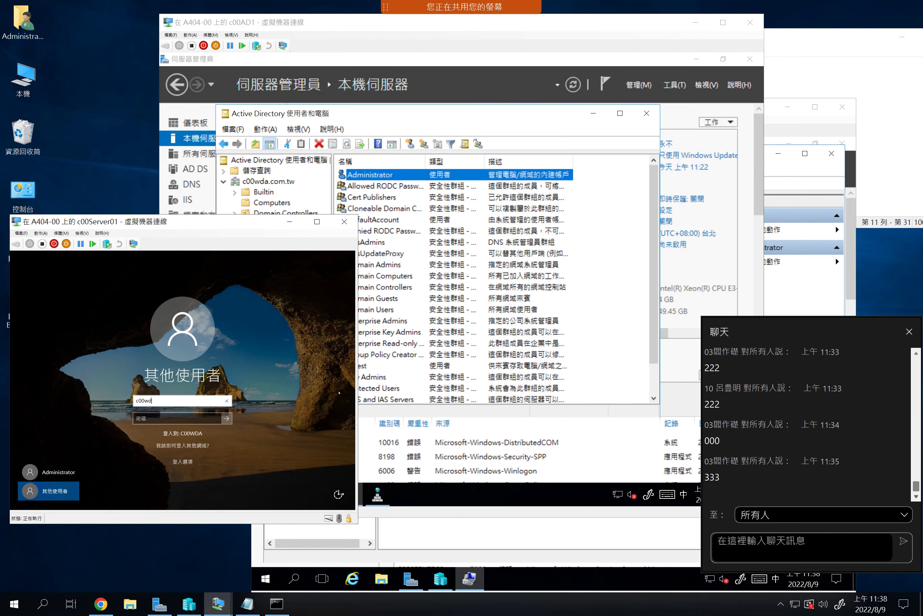
{"action": "type", "text": "a\\administrator"}
{"action": "key", "text": "Tab"}
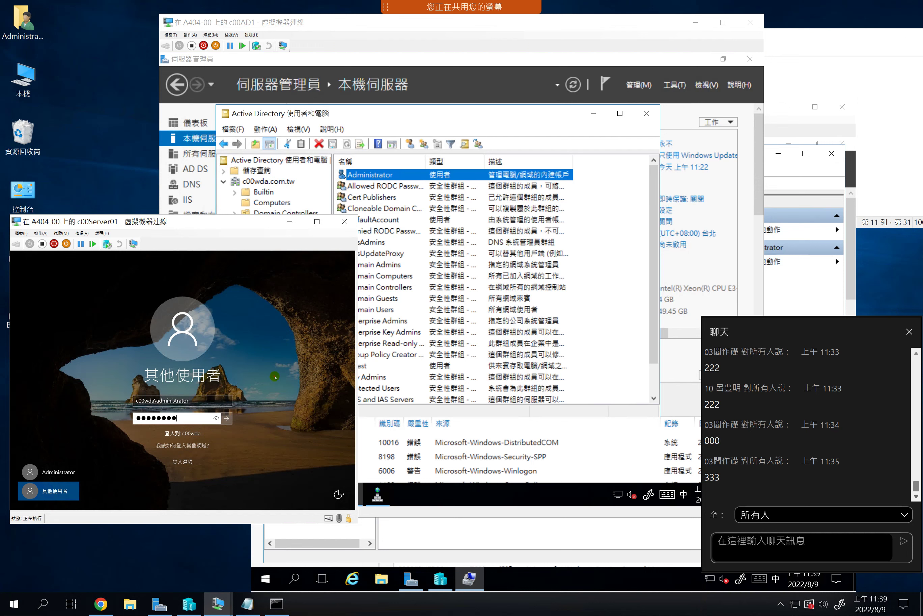
{"action": "key", "text": "Return"}
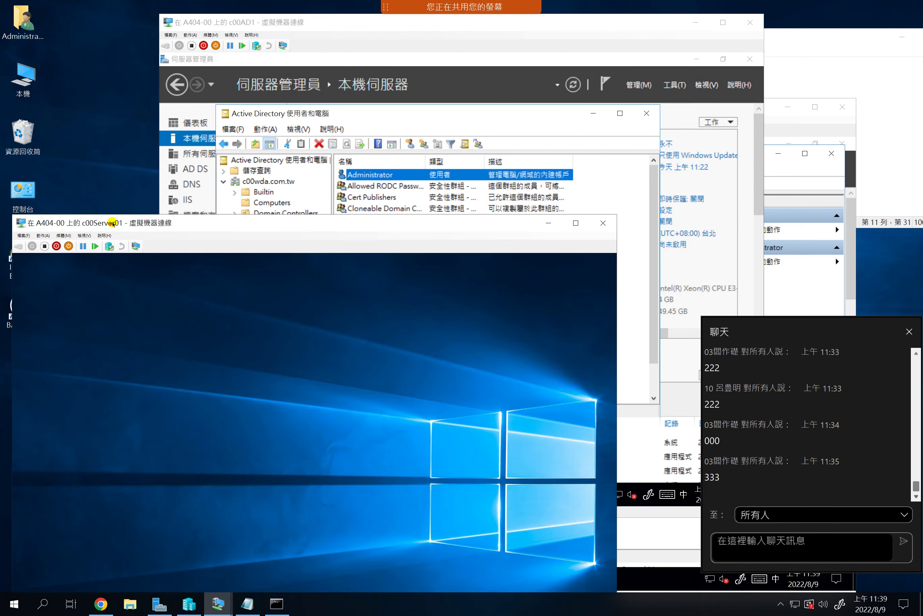
List c00Server01's local user accounts in Computer Management under Local Users and Groups
{"action": "left_click_drag", "start_coordinate": [107, 222], "coordinate": [98, 84]}
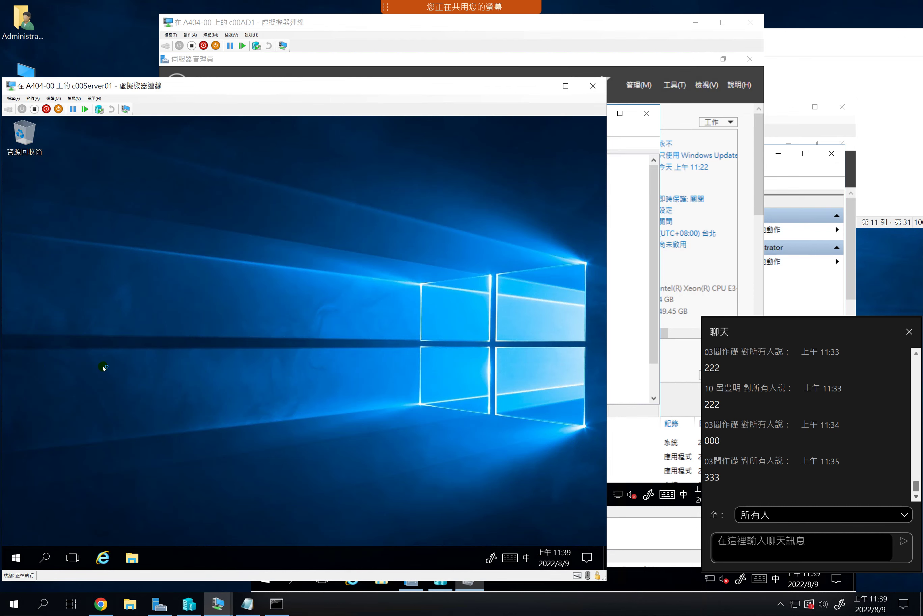
{"action": "left_click", "coordinate": [338, 24]}
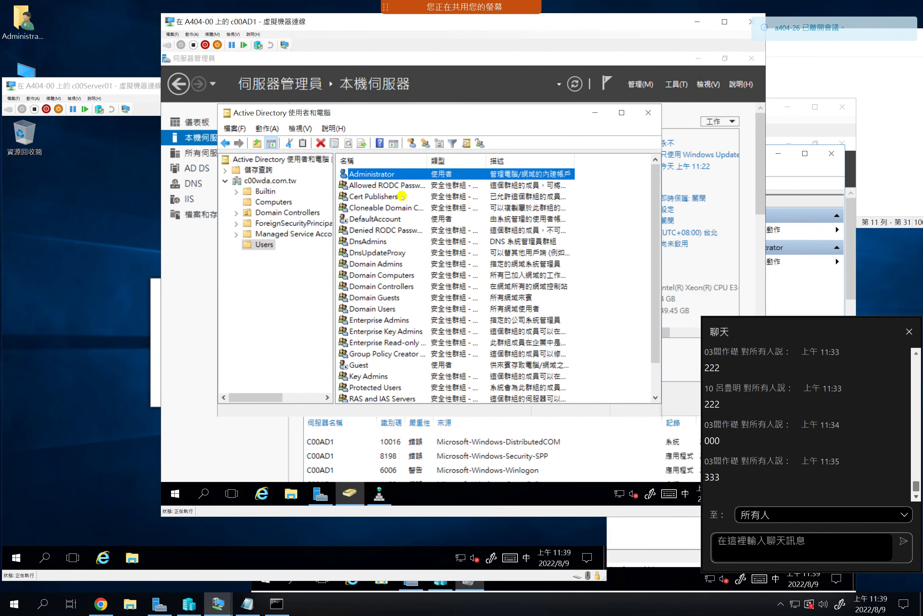
{"action": "left_click", "coordinate": [379, 175]}
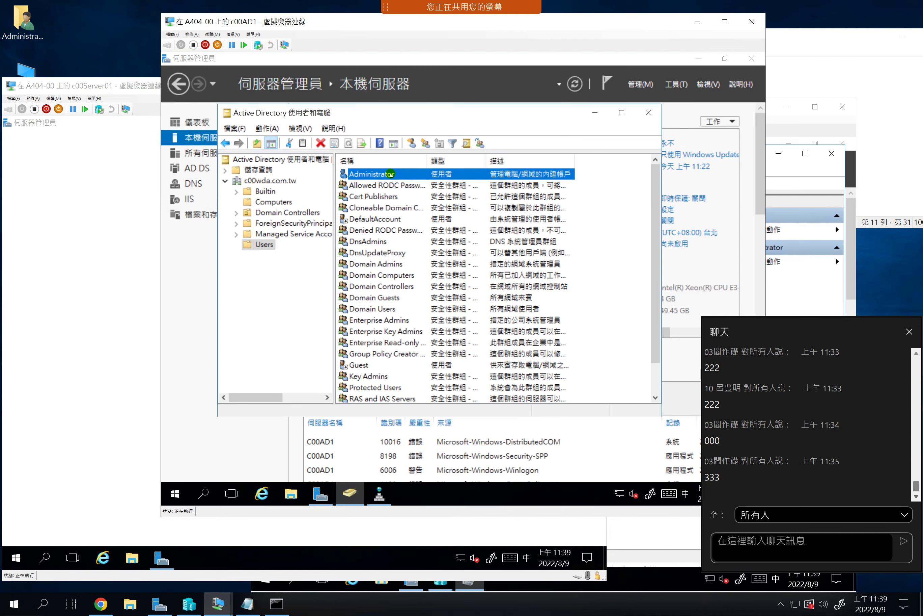
{"action": "left_click", "coordinate": [37, 327]}
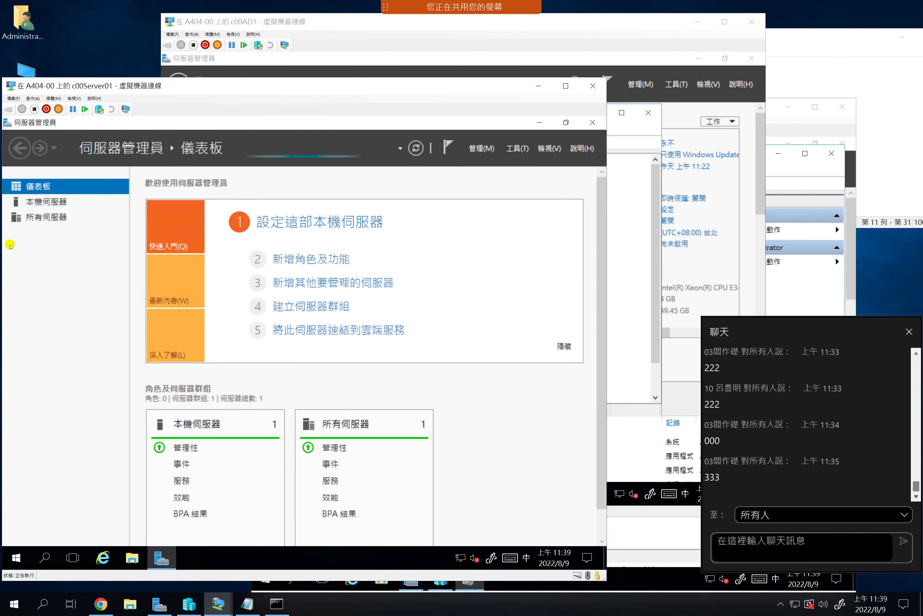
{"action": "left_click", "coordinate": [513, 151]}
{"action": "left_click", "coordinate": [424, 461]}
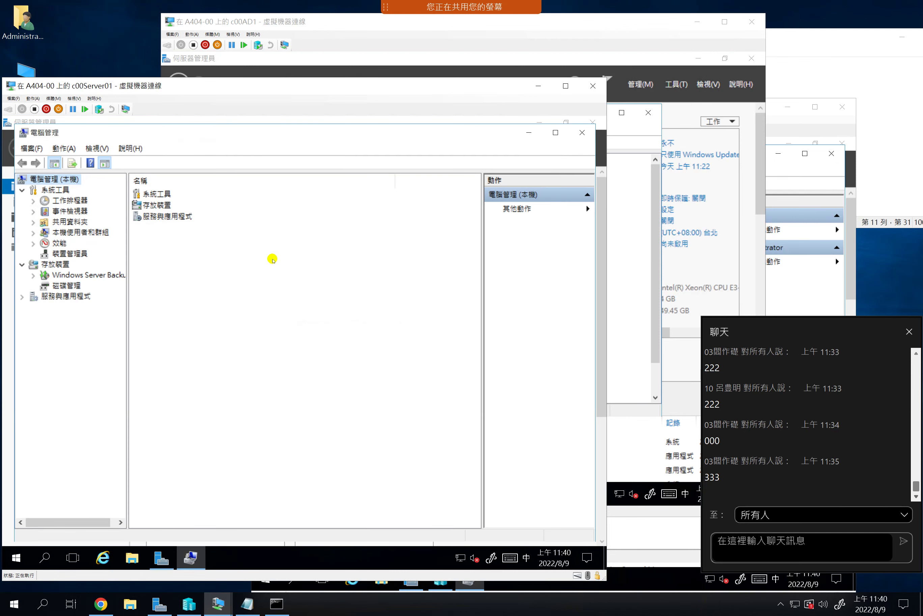
{"action": "left_click", "coordinate": [73, 233]}
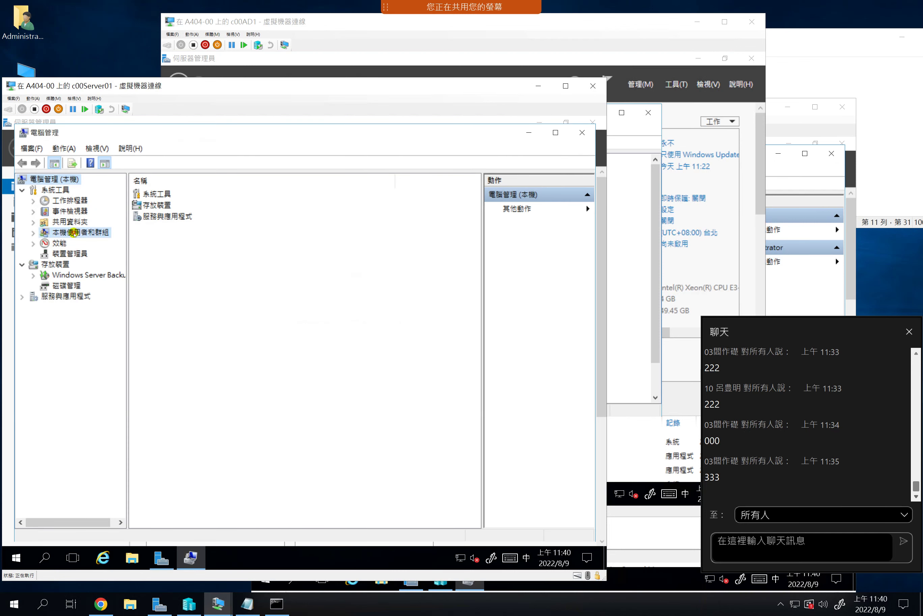
{"action": "left_click", "coordinate": [154, 194]}
{"action": "double_click", "coordinate": [155, 194]}
{"action": "left_click", "coordinate": [172, 194]}
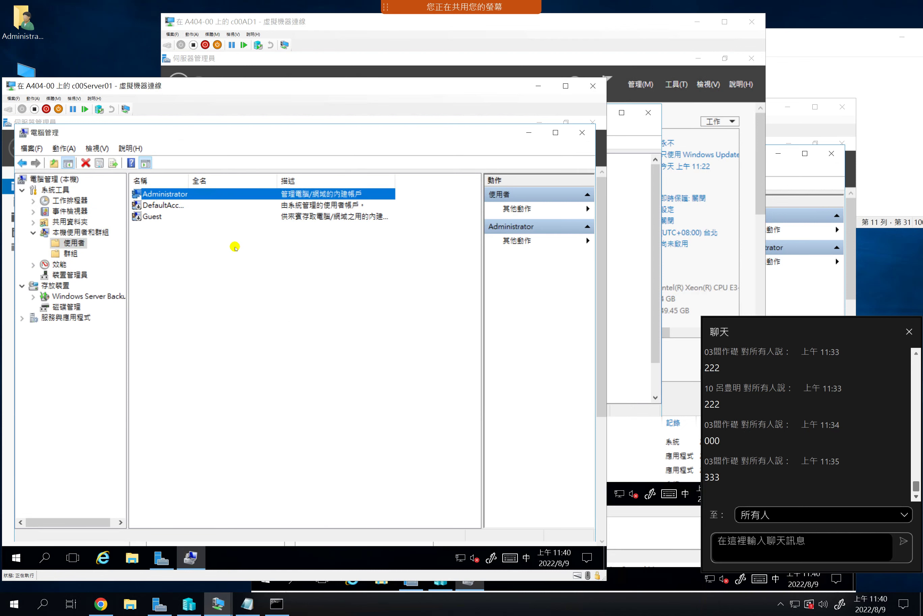
Show C00SERVER01 in c00AD1's ADUC Computers container
{"action": "left_click", "coordinate": [473, 27]}
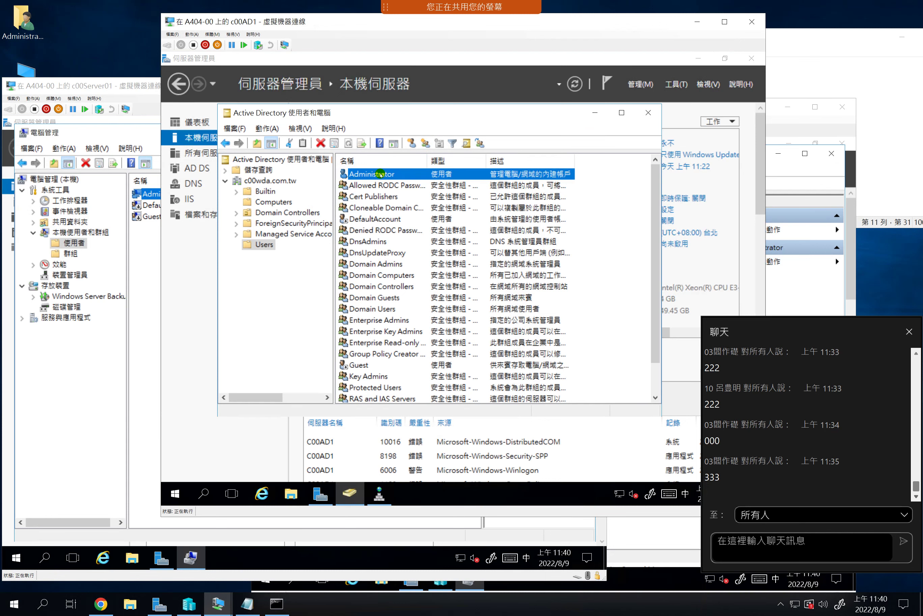
{"action": "left_click", "coordinate": [111, 88]}
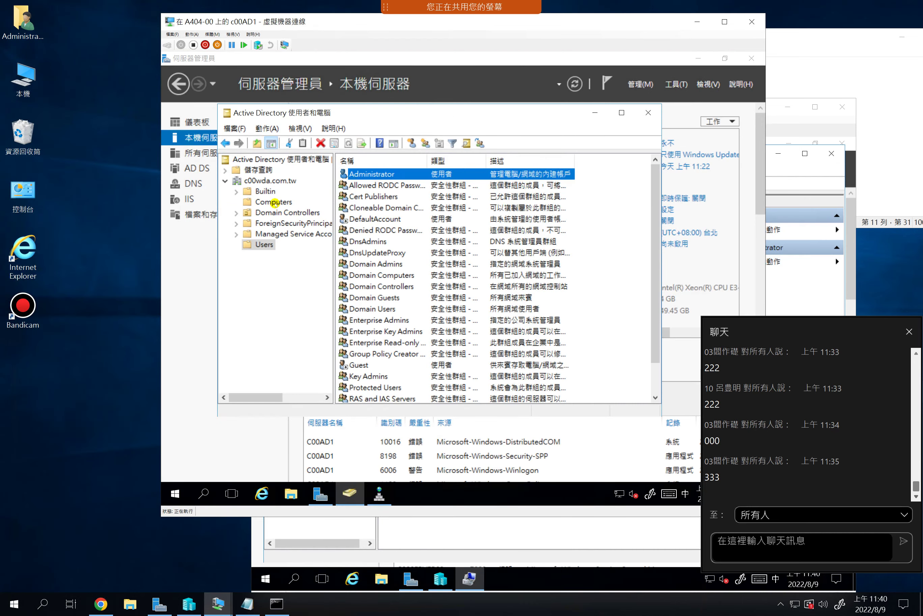
{"action": "left_click", "coordinate": [274, 201]}
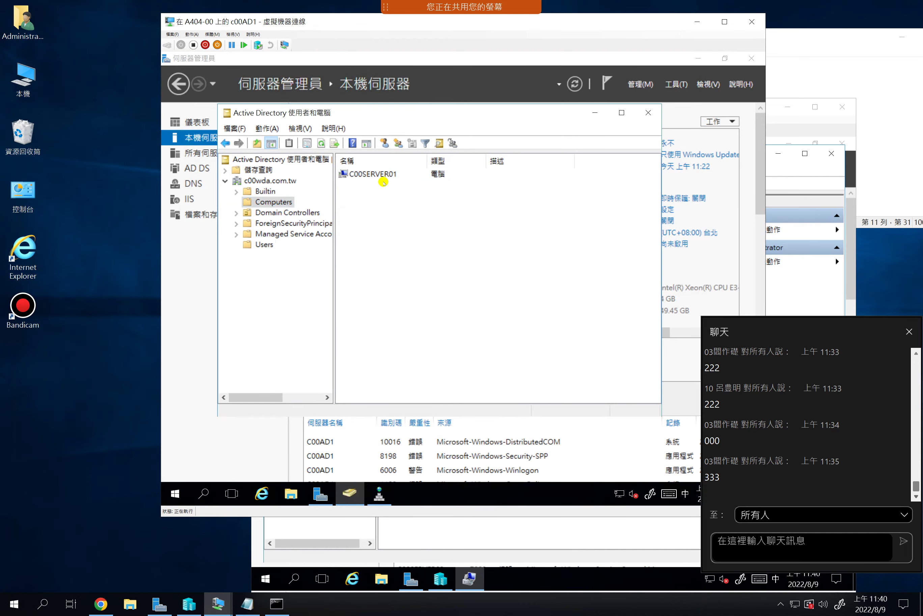
Rearrange the VM windows, bring c00Server02 forward, and minimize the remote session
{"action": "left_click_drag", "start_coordinate": [512, 25], "coordinate": [384, 44]}
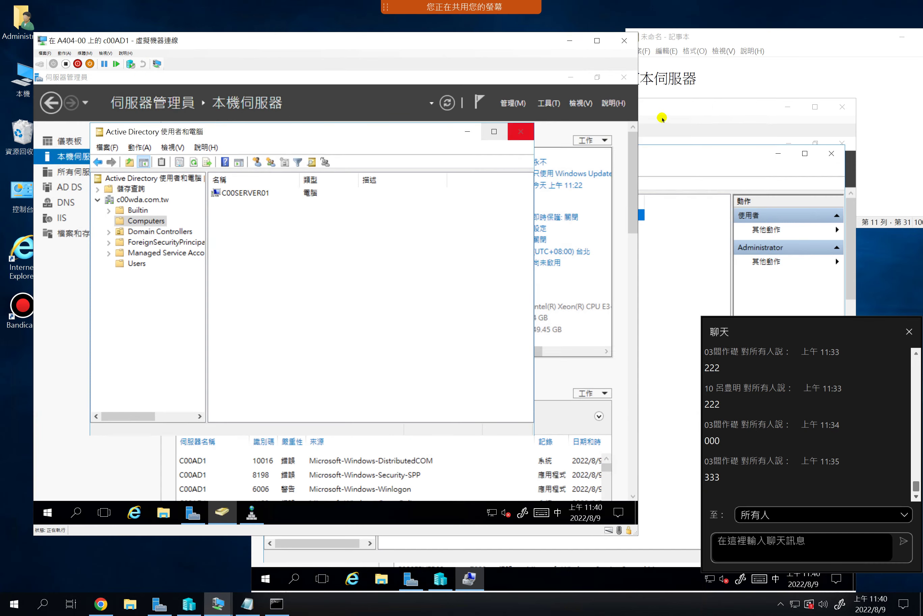
{"action": "left_click", "coordinate": [690, 110]}
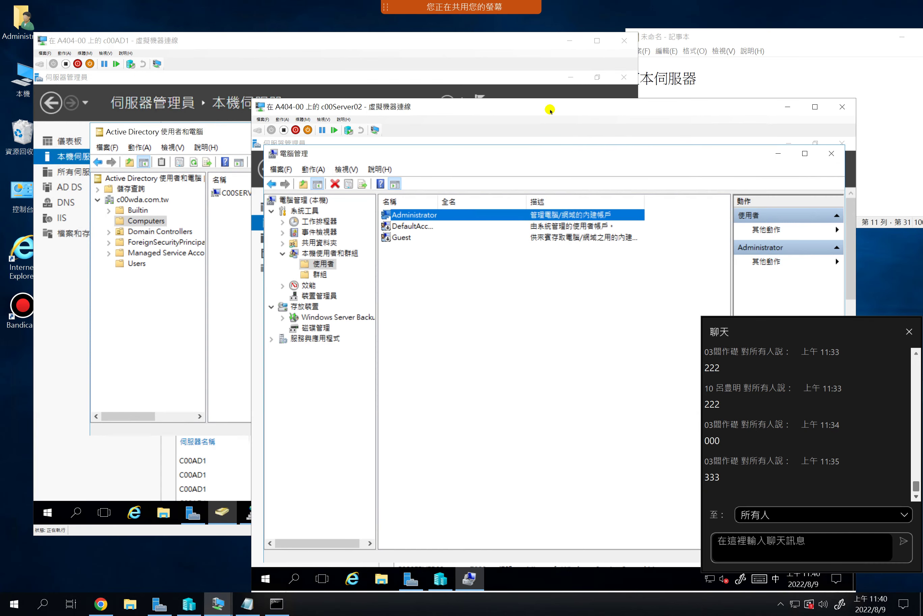
{"action": "left_click_drag", "start_coordinate": [452, 39], "coordinate": [442, 27]}
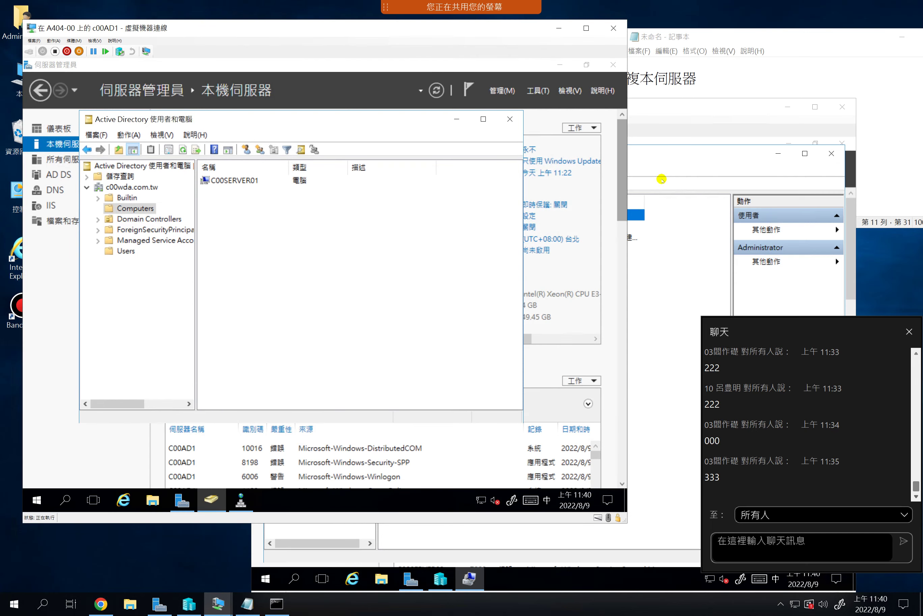
{"action": "left_click", "coordinate": [669, 107]}
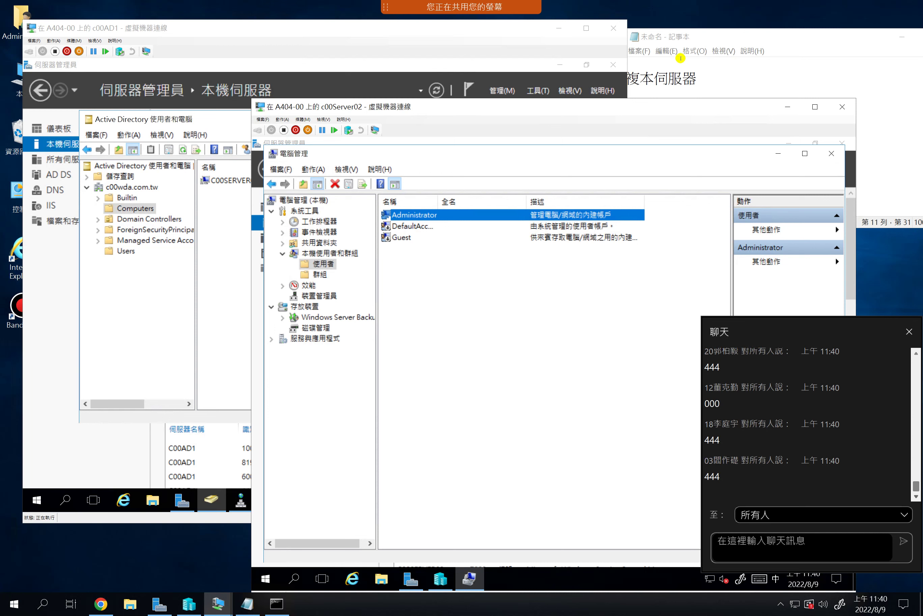
{"action": "mouse_move", "coordinate": [611, 11]}
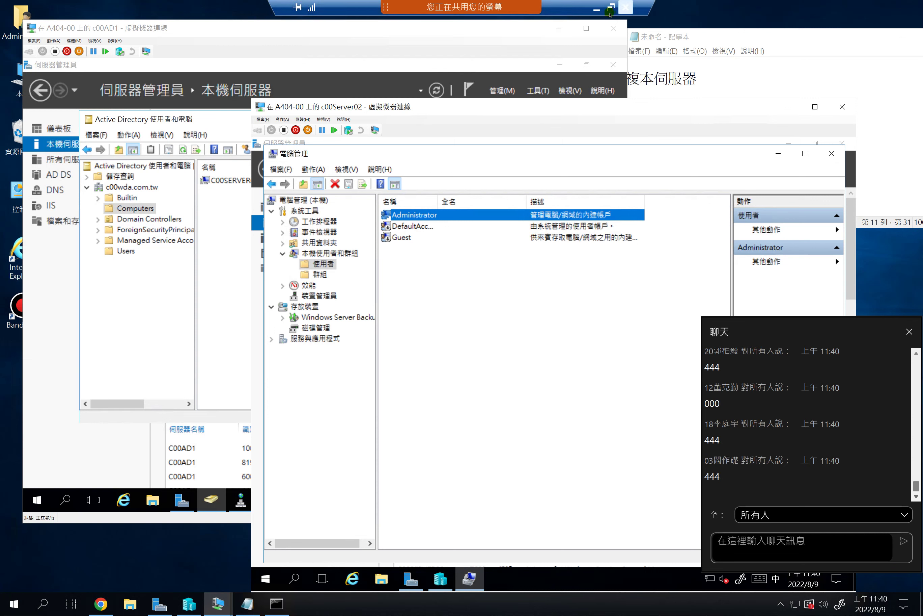
{"action": "left_click", "coordinate": [596, 9]}
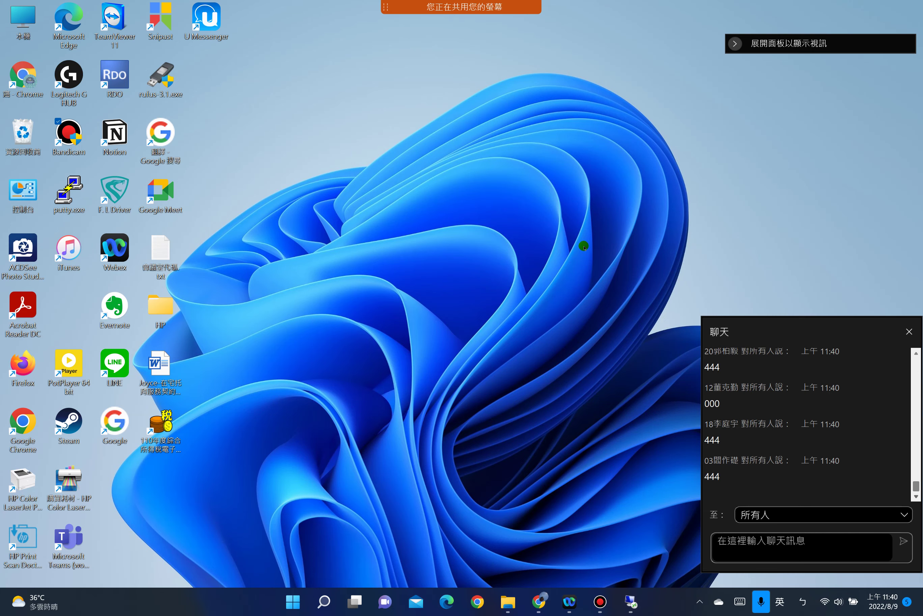